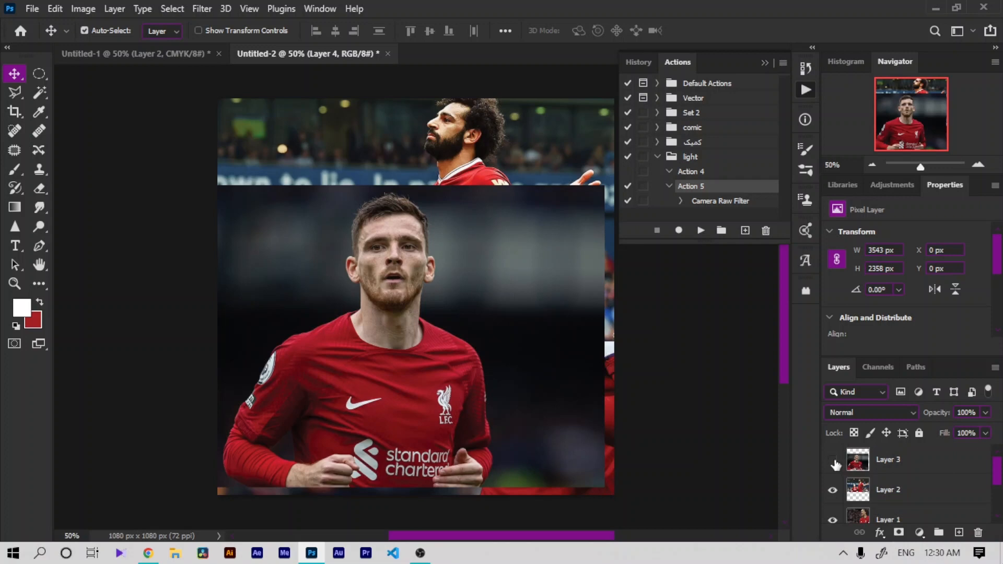
Step: Hide Layer 2 and Layer 1 so the stadium layer shows
{"action": "left_click", "coordinate": [835, 490]}
{"action": "left_click", "coordinate": [836, 520]}
{"action": "key", "text": "ctrl+t"}
{"action": "left_click_drag", "start_coordinate": [387, 225], "coordinate": [340, 256]}
{"action": "left_click", "coordinate": [703, 31]}
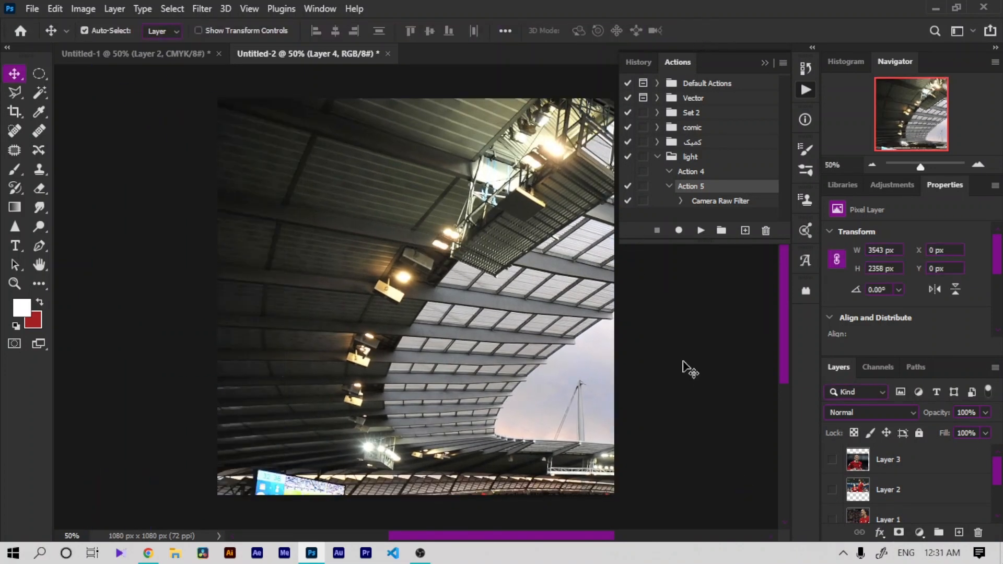
Step: Reposition the stadium image on Layer 4 to bring the pitch and stands into the canvas
{"action": "scroll", "coordinate": [1000, 467], "scroll_direction": "down", "scroll_amount": 2}
{"action": "left_click", "coordinate": [833, 478]}
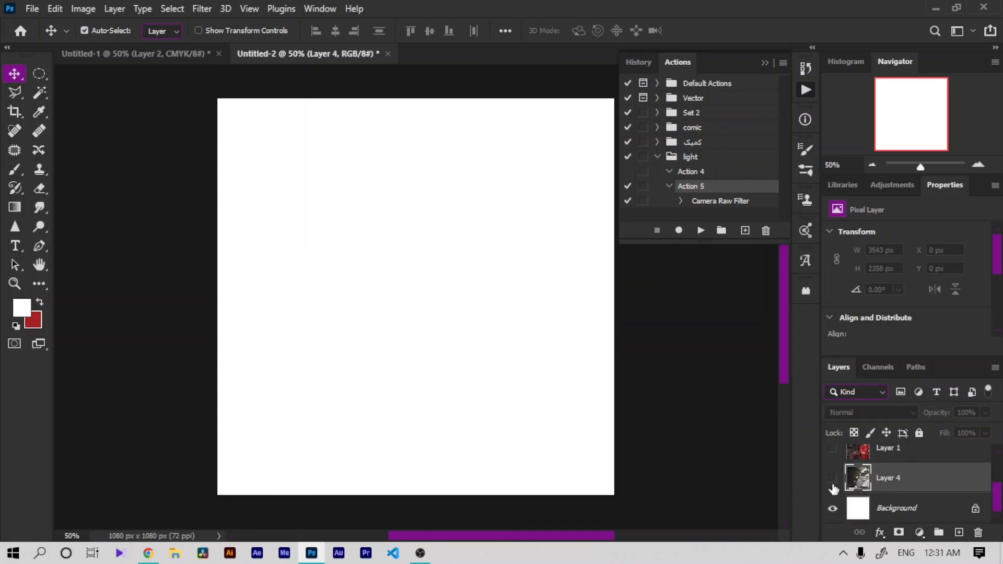
{"action": "key", "text": "ctrl+minus"}
{"action": "key", "text": "ctrl+minus"}
{"action": "key", "text": "ctrl+0"}
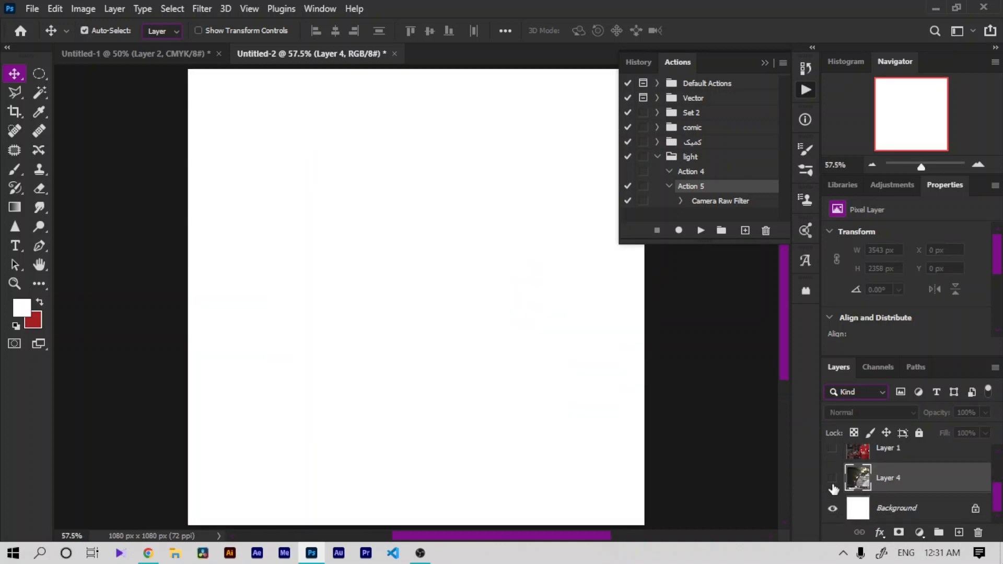
{"action": "left_click", "coordinate": [832, 477]}
{"action": "left_click", "coordinate": [832, 449]}
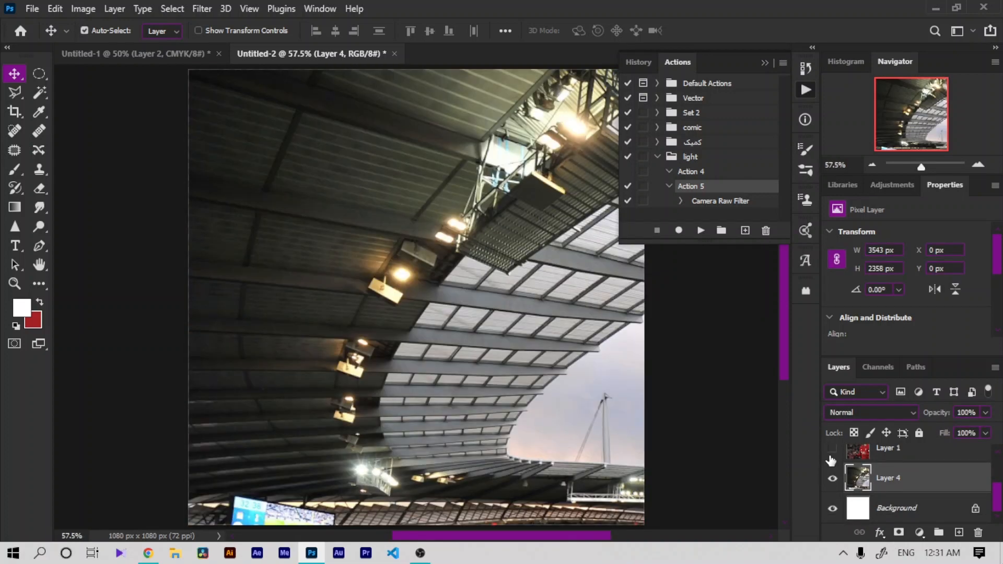
{"action": "left_click_drag", "start_coordinate": [572, 423], "coordinate": [244, 205]}
{"action": "left_click_drag", "start_coordinate": [477, 383], "coordinate": [363, 202]}
Step: Free-transform the stadium layer, scaling it down to about 70.77% and committing the transform
{"action": "key", "text": "ctrl+t"}
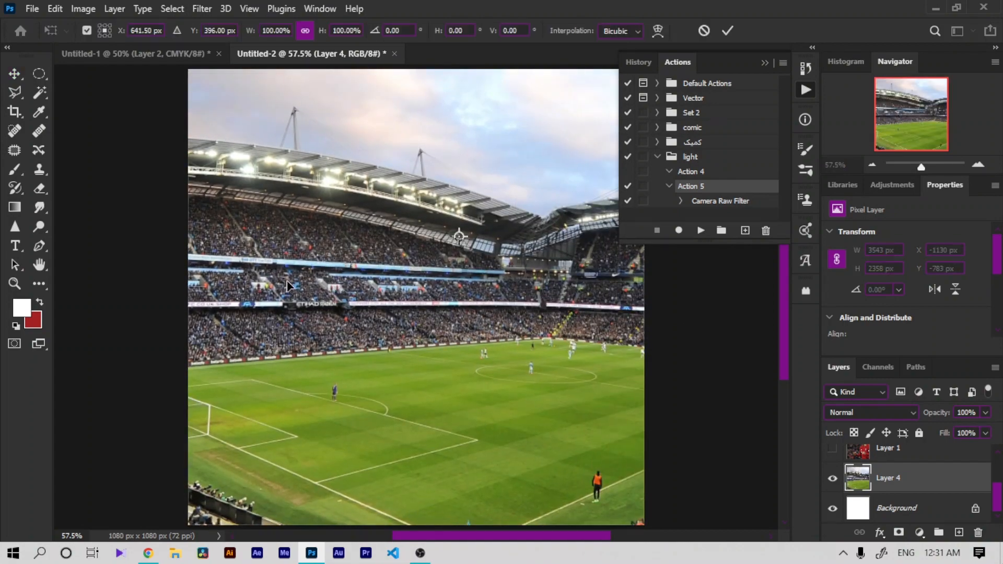
{"action": "key", "text": "ctrl+minus"}
{"action": "key", "text": "ctrl+minus"}
{"action": "key", "text": "ctrl+minus"}
{"action": "key", "text": "ctrl+minus"}
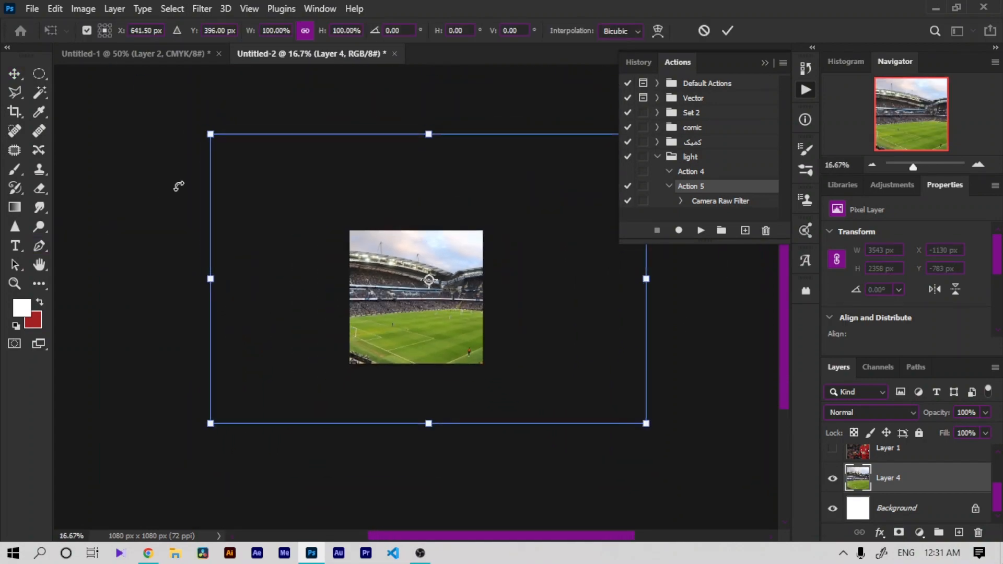
{"action": "left_click_drag", "start_coordinate": [208, 132], "coordinate": [338, 219]}
{"action": "left_click_drag", "start_coordinate": [376, 291], "coordinate": [305, 275]}
{"action": "key", "text": "ctrl+plus"}
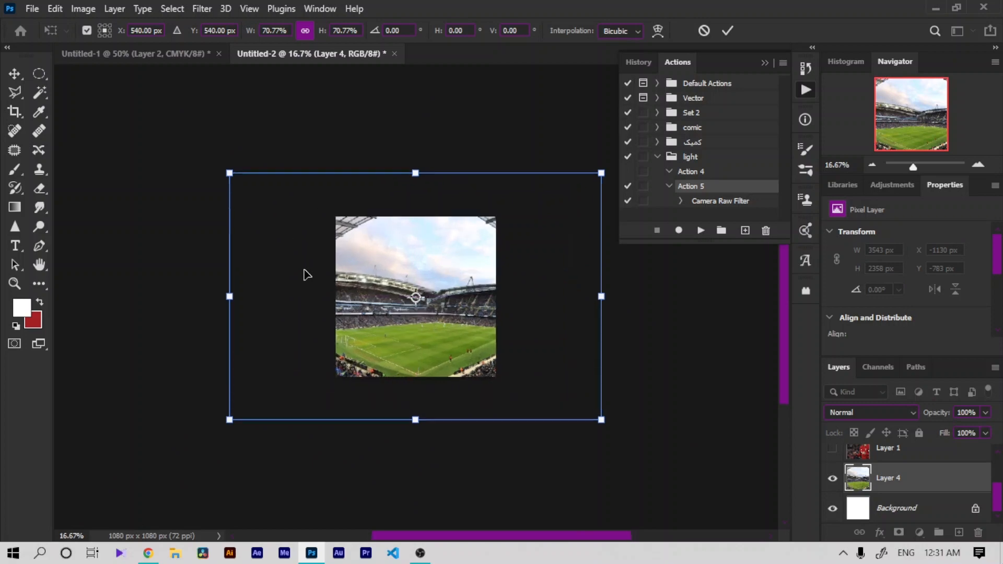
{"action": "key", "text": "ctrl+0"}
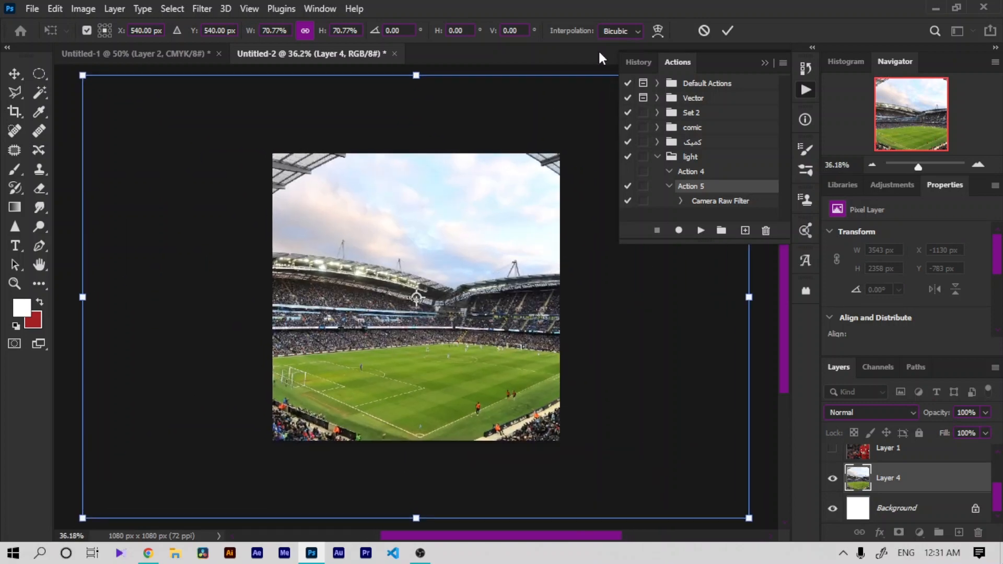
{"action": "left_click", "coordinate": [728, 31]}
Step: Make Layer 1 with the player photo visible again
{"action": "key", "text": "ctrl+plus"}
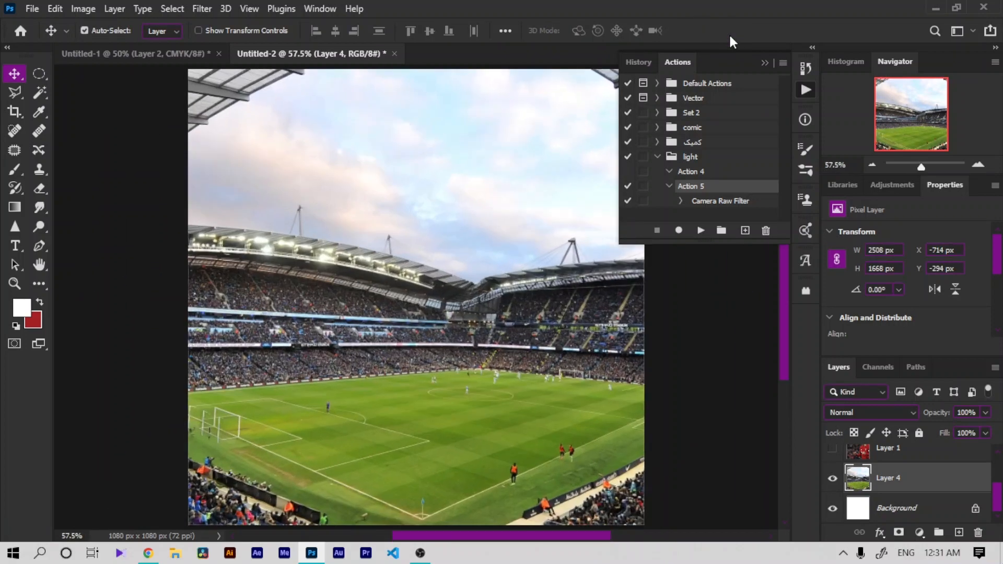
{"action": "left_click", "coordinate": [806, 87]}
{"action": "left_click", "coordinate": [831, 449]}
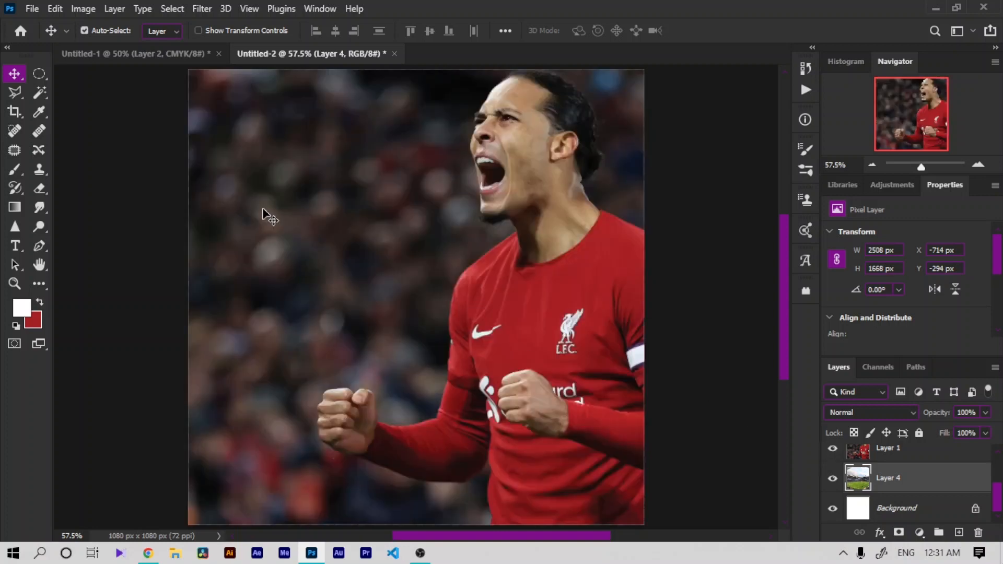
Step: Try Select Subject on the stadium layer and dismiss the alert
{"action": "left_click", "coordinate": [178, 9]}
{"action": "left_click", "coordinate": [205, 181]}
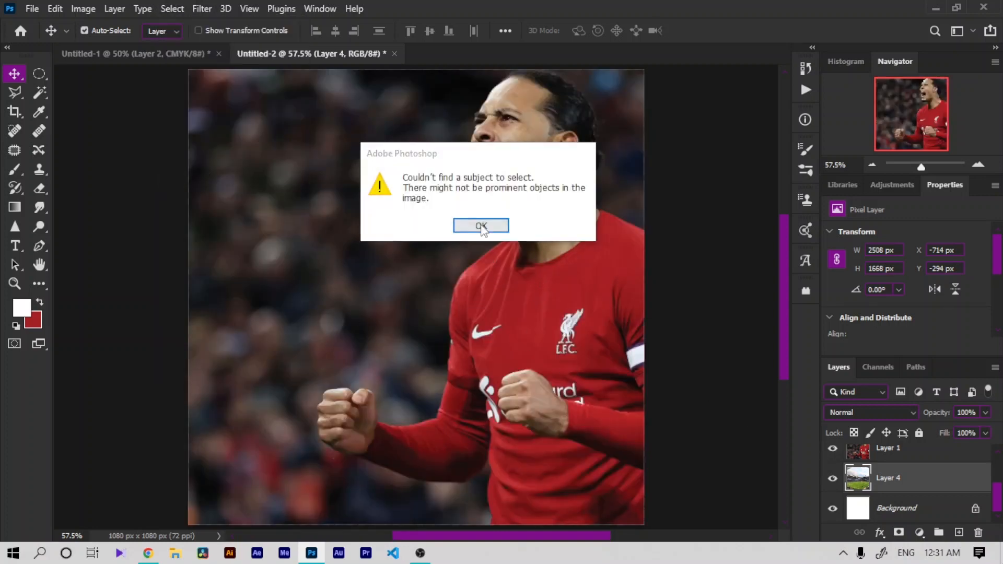
{"action": "left_click", "coordinate": [480, 226]}
Step: Select Layer 1 and run Select Subject to select the player
{"action": "left_click", "coordinate": [922, 457]}
{"action": "left_click", "coordinate": [201, 9]}
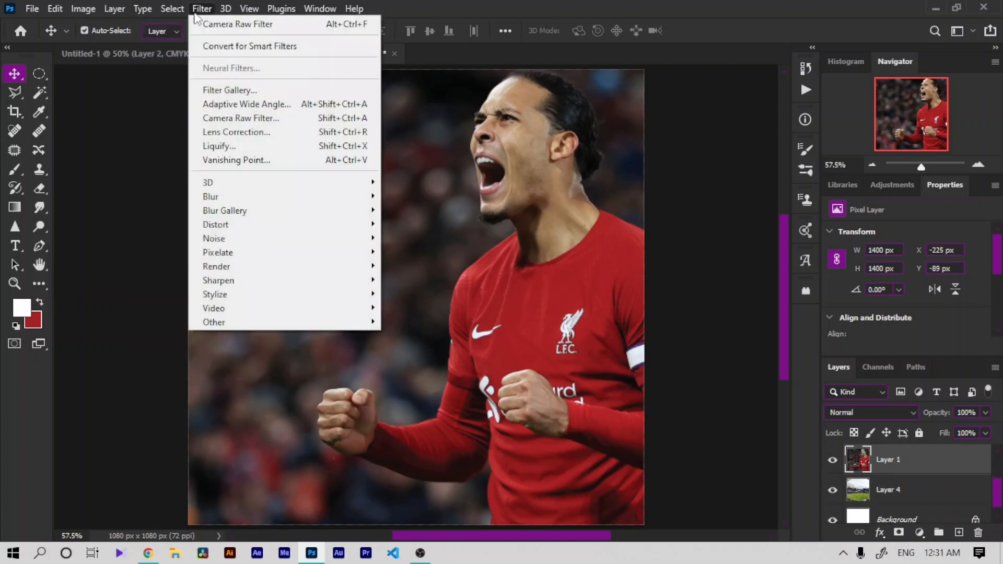
{"action": "mouse_move", "coordinate": [172, 9]}
{"action": "left_click", "coordinate": [185, 180]}
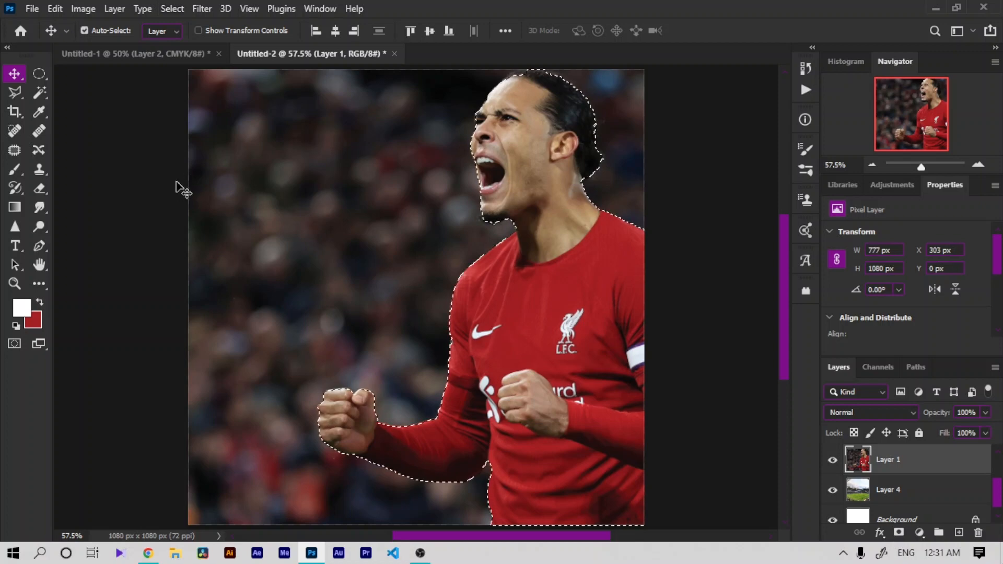
Step: Zoom in on the head and add the area above the hairline to the selection with the Polygonal Lasso
{"action": "key", "text": "ctrl+plus"}
{"action": "key", "text": "ctrl+plus"}
{"action": "key", "text": "ctrl+plus"}
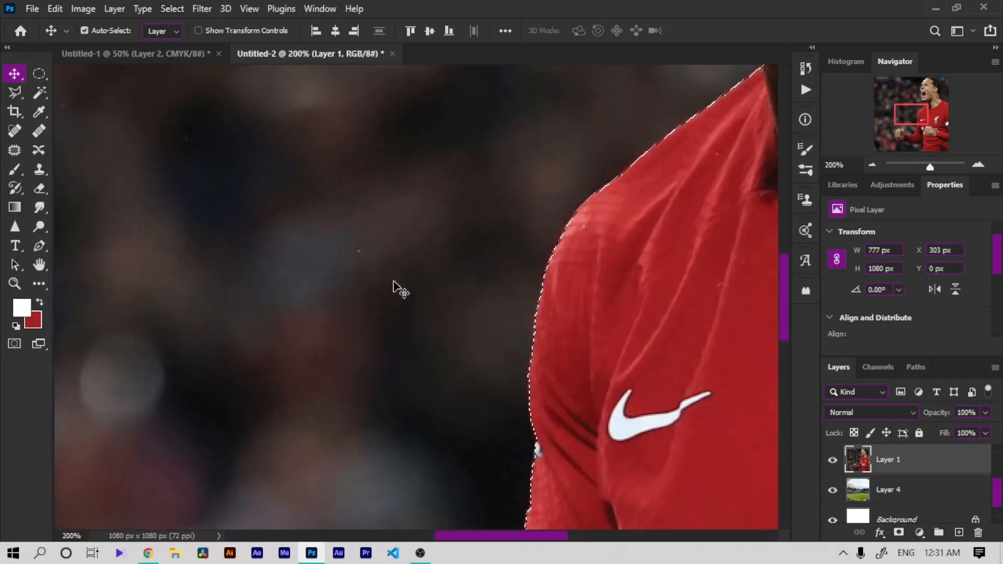
{"action": "key", "text": "h"}
{"action": "left_click_drag", "start_coordinate": [453, 442], "coordinate": [509, 563]}
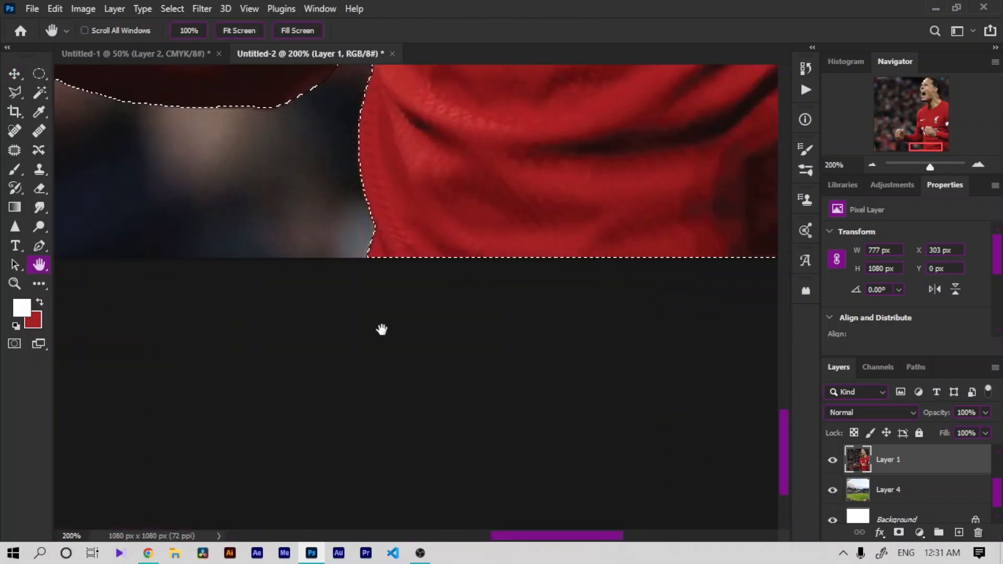
{"action": "left_click_drag", "start_coordinate": [381, 329], "coordinate": [460, 127]}
{"action": "key", "text": "l"}
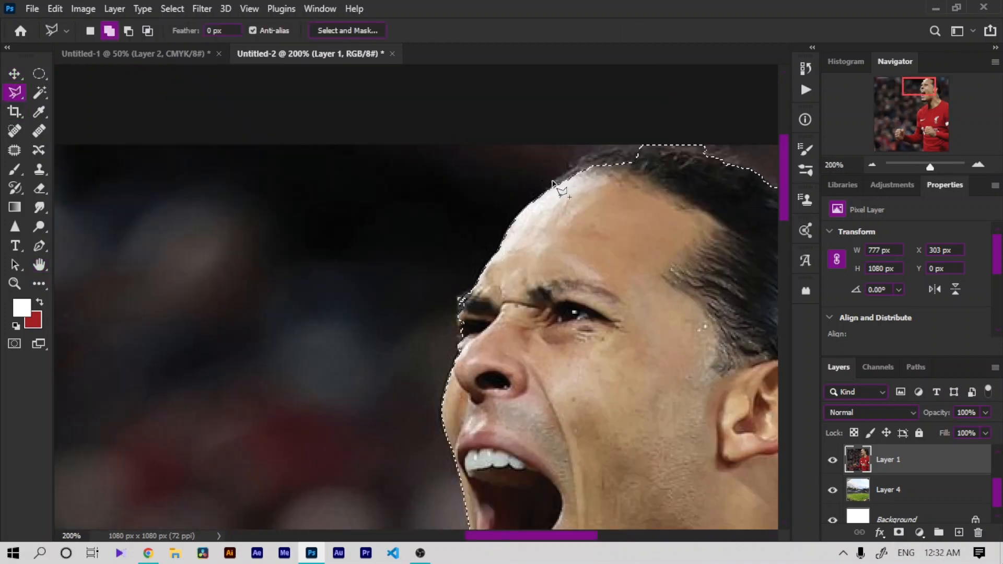
{"action": "left_click", "coordinate": [586, 155]}
{"action": "left_click", "coordinate": [653, 125]}
{"action": "double_click", "coordinate": [600, 228]}
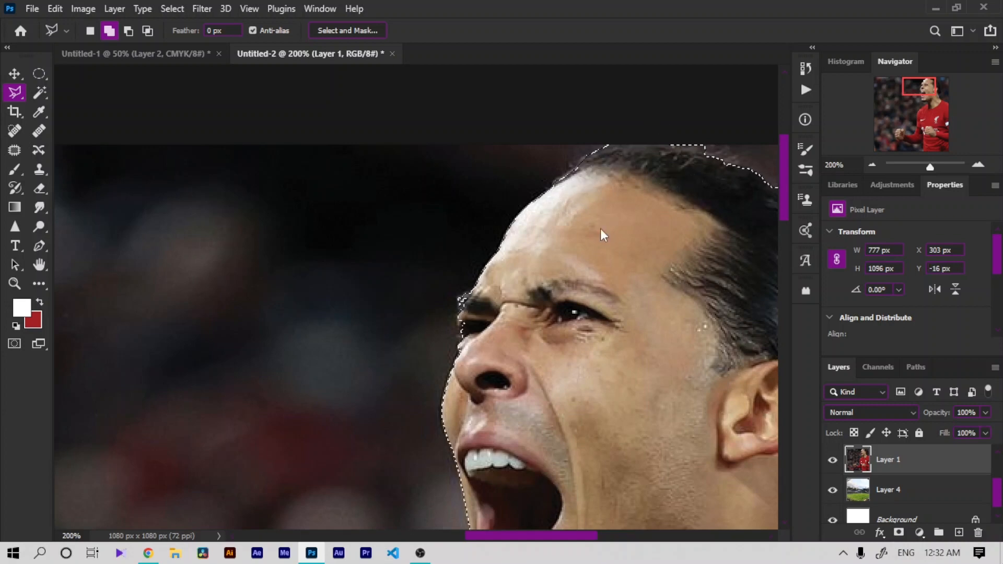
Step: Add another section along the top of the hair to the selection with the Polygonal Lasso
{"action": "left_click", "coordinate": [569, 172]}
{"action": "left_click", "coordinate": [585, 146]}
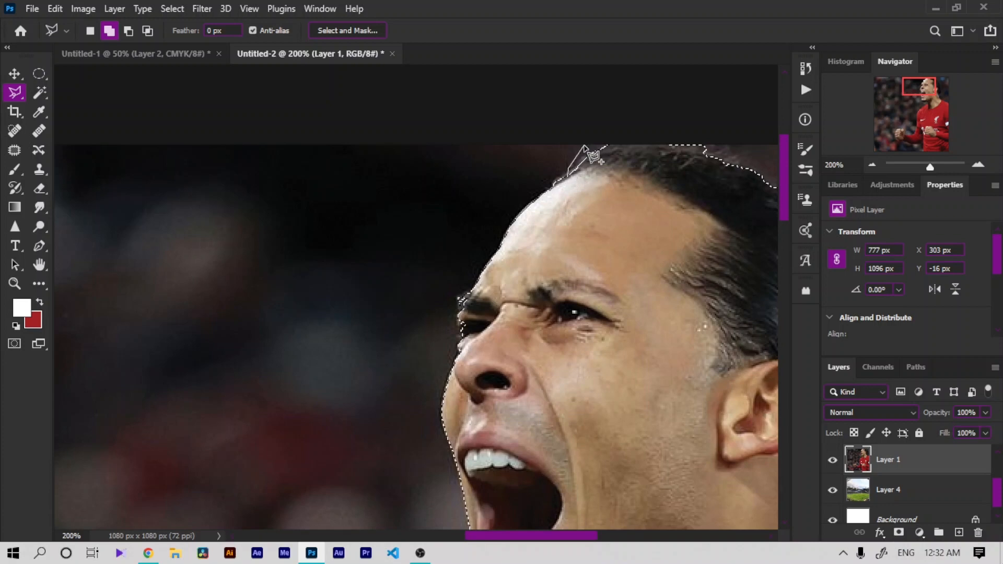
{"action": "left_click", "coordinate": [624, 138]}
{"action": "double_click", "coordinate": [622, 226]}
Step: Switch the lasso to subtract mode and remove background above the hair from the selection
{"action": "left_click", "coordinate": [128, 30]}
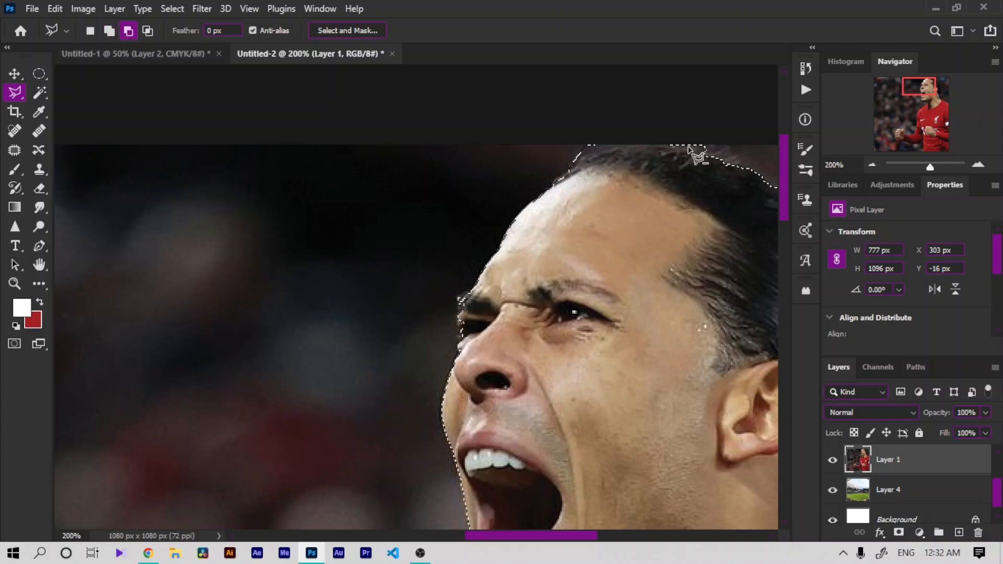
{"action": "left_click", "coordinate": [659, 143]}
{"action": "left_click", "coordinate": [679, 112]}
{"action": "double_click", "coordinate": [737, 124]}
{"action": "left_click", "coordinate": [565, 174]}
{"action": "key", "text": "ctrl+minus"}
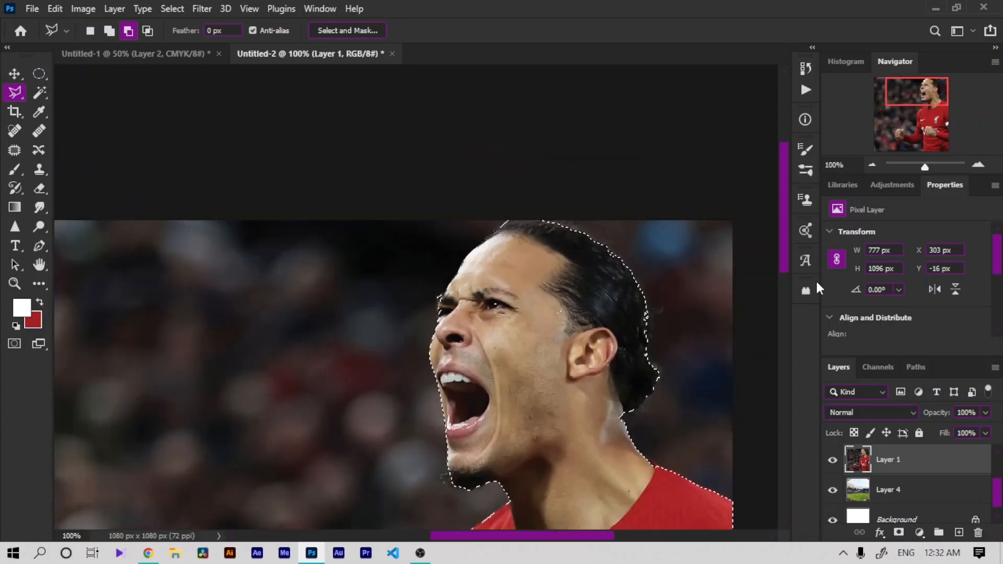
Step: Add a layer mask from the selection to Layer 1 and invert the mask
{"action": "left_click", "coordinate": [899, 532]}
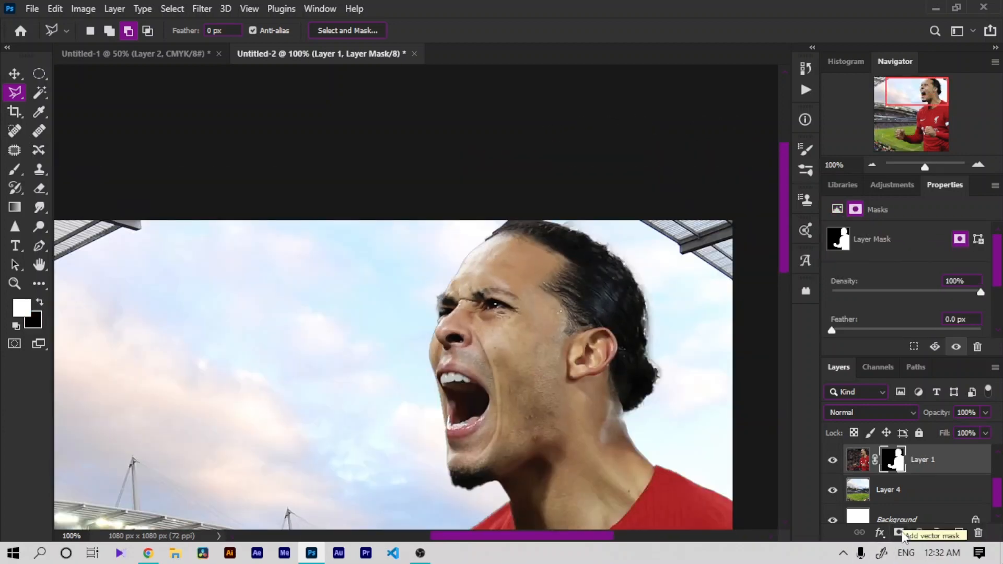
{"action": "key", "text": "ctrl+plus"}
{"action": "key", "text": "ctrl+i"}
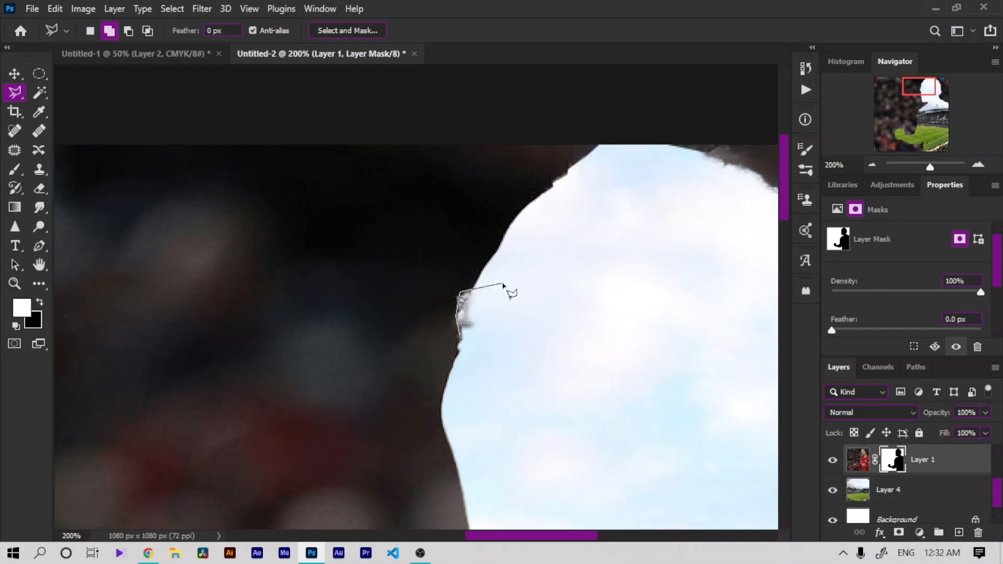
Step: Fill the lassoed area beside the forehead in the mask and invert the mask back
{"action": "key", "text": "x"}
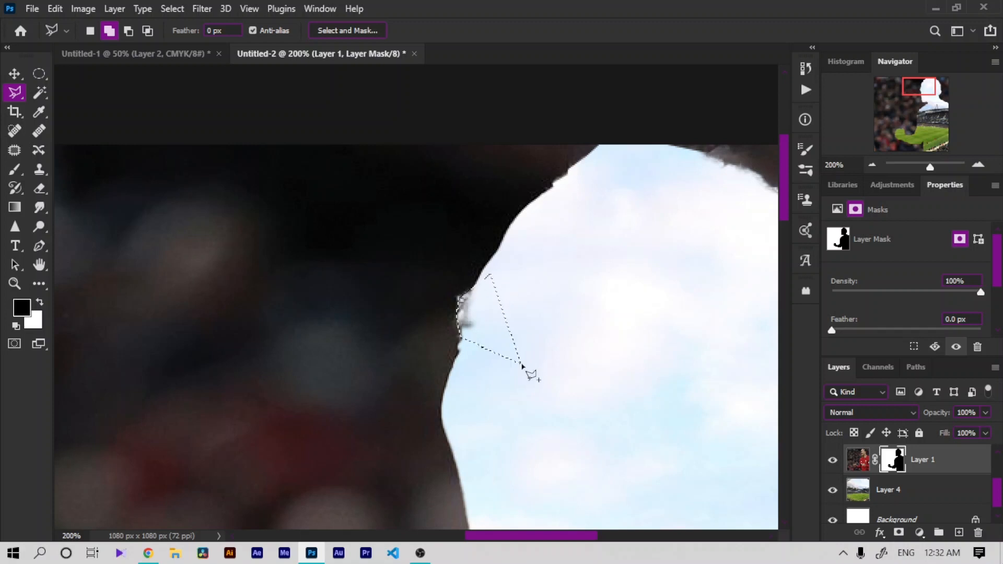
{"action": "key", "text": "Delete"}
{"action": "key", "text": "x"}
{"action": "key", "text": "Delete"}
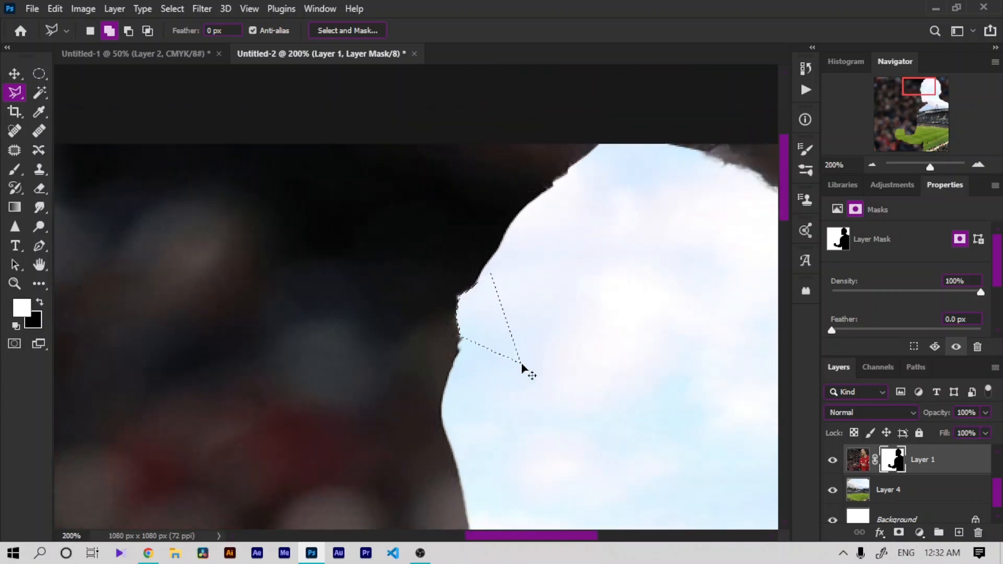
{"action": "key", "text": "m"}
{"action": "key", "text": "ctrl+i"}
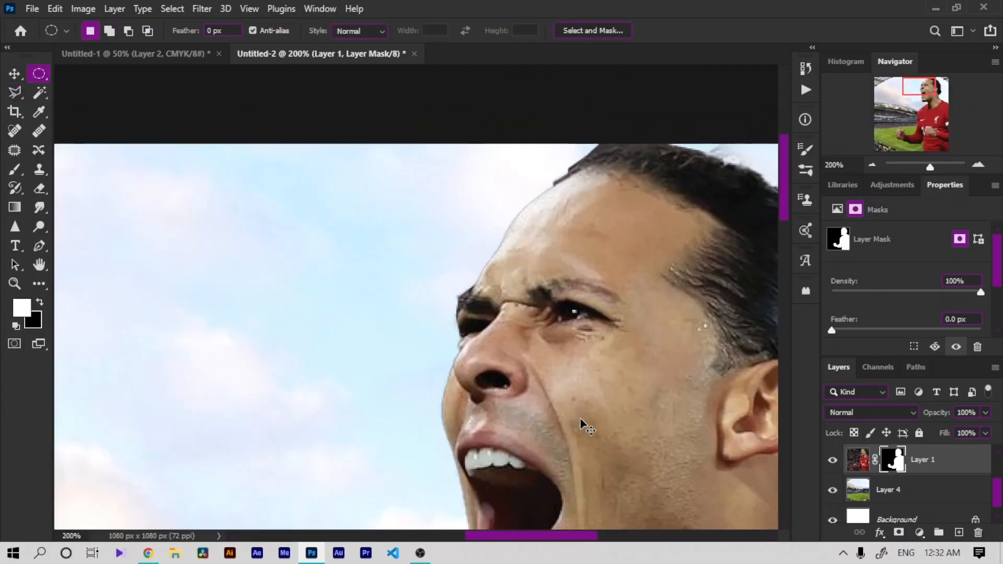
Step: Open Select and Mask on the layer mask and set Smooth to 35, Feather 0.4 px and Contrast 55%
{"action": "key", "text": "ctrl+minus"}
{"action": "key", "text": "ctrl+minus"}
{"action": "key", "text": "ctrl+minus"}
{"action": "key", "text": "ctrl+minus"}
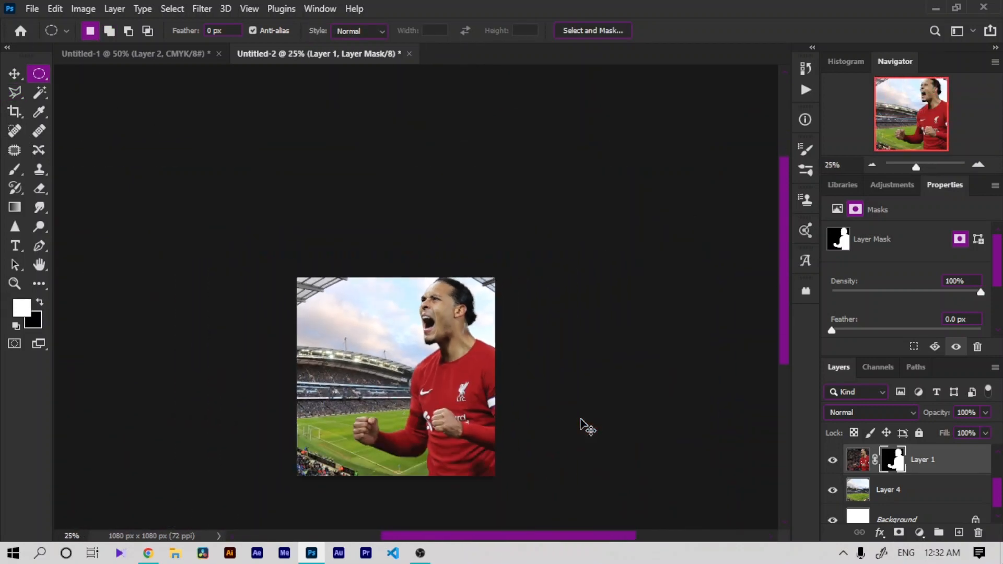
{"action": "key", "text": "ctrl+0"}
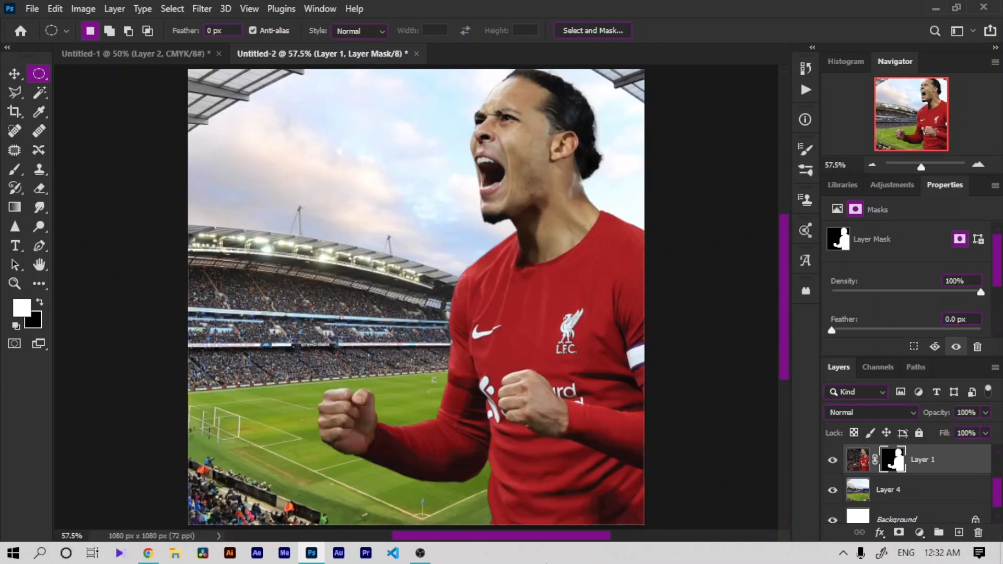
{"action": "double_click", "coordinate": [894, 470]}
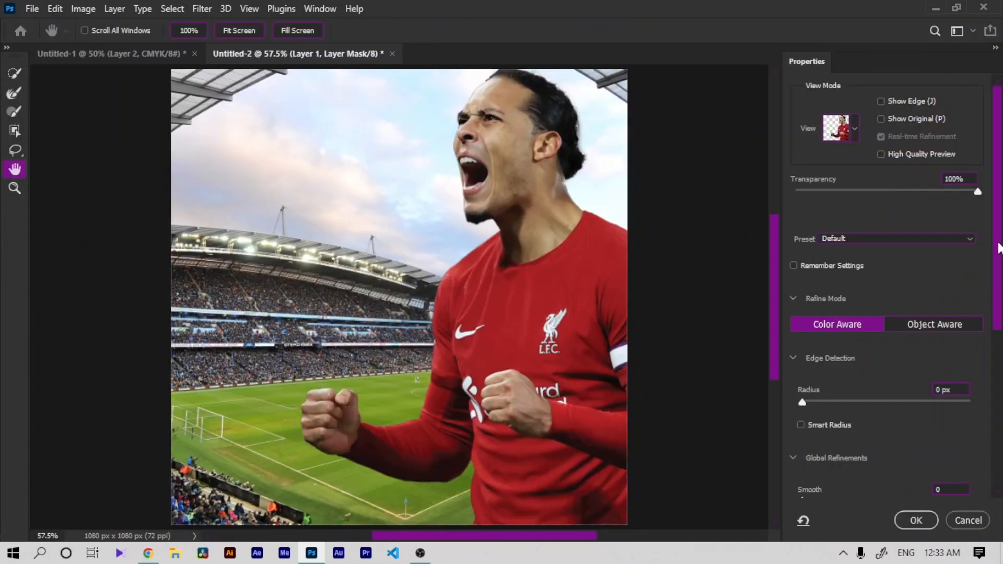
{"action": "scroll", "coordinate": [857, 277], "scroll_direction": "down", "scroll_amount": 5}
{"action": "left_click_drag", "start_coordinate": [834, 230], "coordinate": [861, 230]}
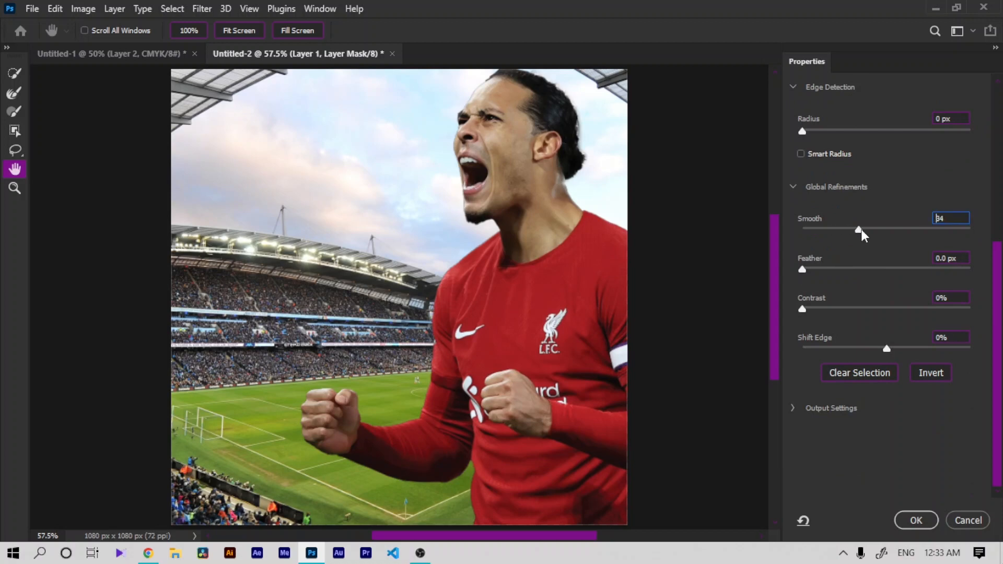
{"action": "mouse_move", "coordinate": [803, 270]}
{"action": "left_mouse_down"}
{"action": "mouse_move", "coordinate": [815, 271]}
{"action": "mouse_move", "coordinate": [805, 270]}
{"action": "left_mouse_up"}
{"action": "left_click_drag", "start_coordinate": [802, 309], "coordinate": [894, 309]}
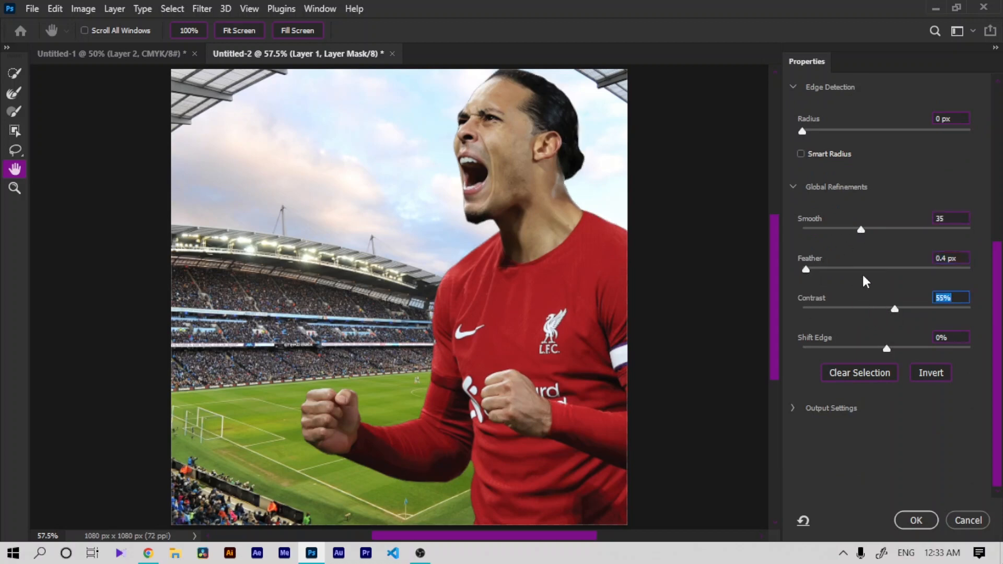
Step: Set Shift Edge to -44%, Contrast and Smooth to 0, and apply the mask refinement
{"action": "left_click_drag", "start_coordinate": [877, 353], "coordinate": [849, 349]}
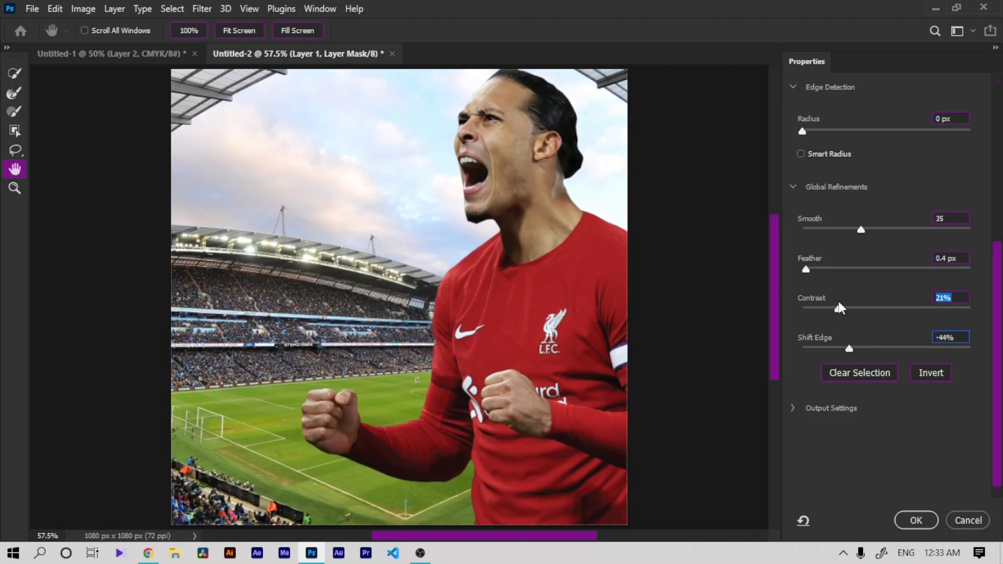
{"action": "left_click_drag", "start_coordinate": [838, 302], "coordinate": [780, 299]}
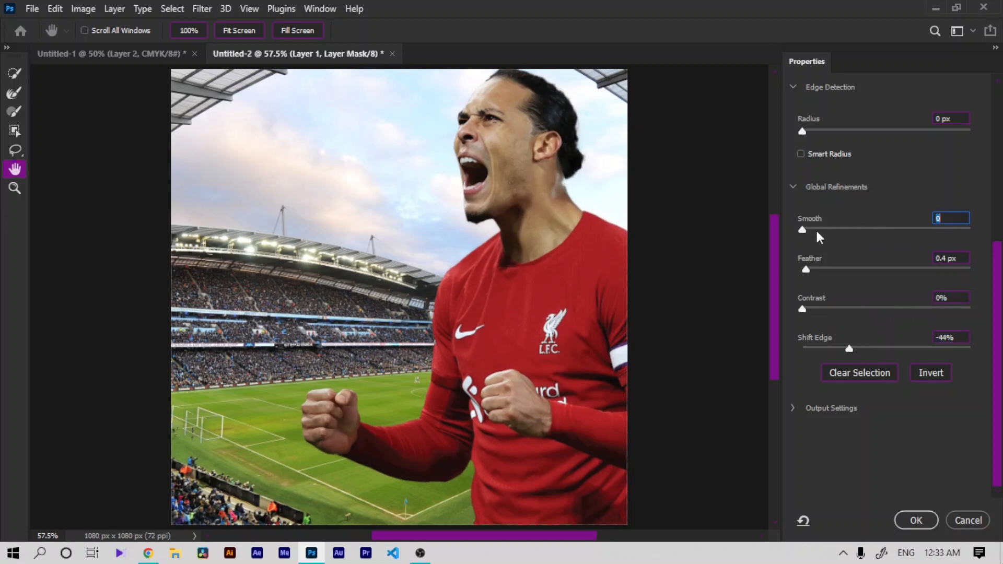
{"action": "left_click", "coordinate": [906, 522]}
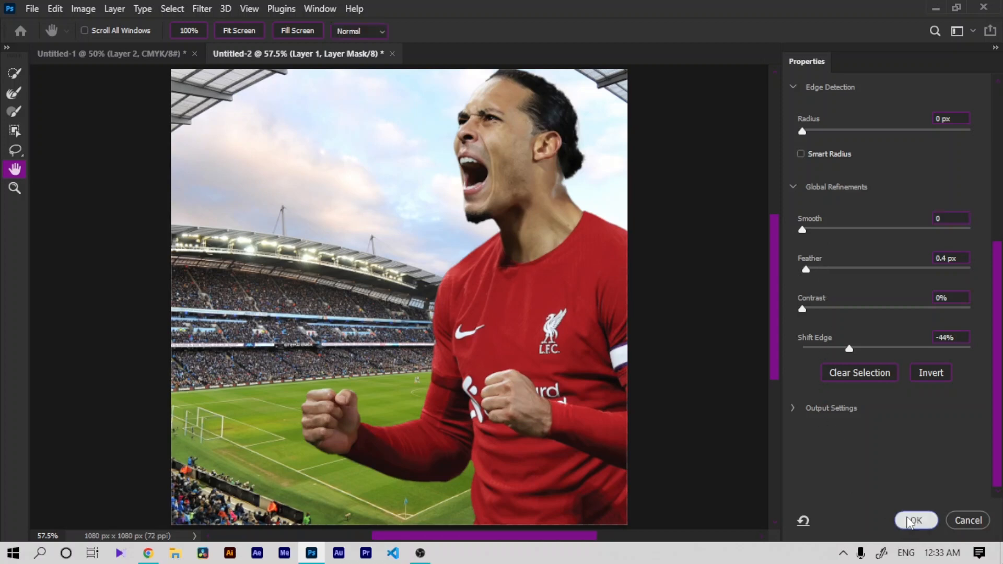
{"action": "left_click", "coordinate": [832, 462]}
{"action": "left_click", "coordinate": [831, 462]}
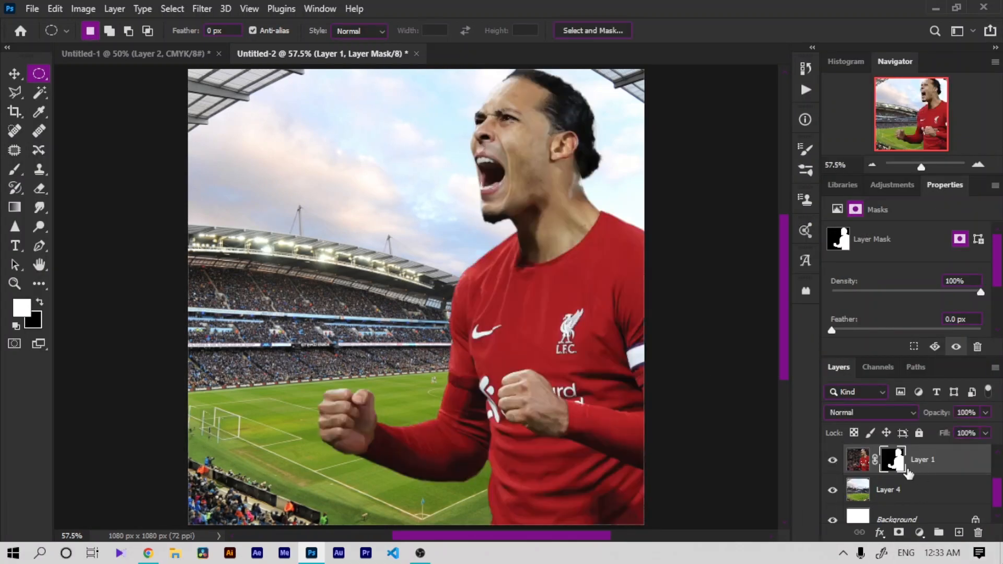
Step: Duplicate Layer 1 and hide the original layer
{"action": "key", "text": "ctrl+j"}
{"action": "left_click", "coordinate": [832, 490]}
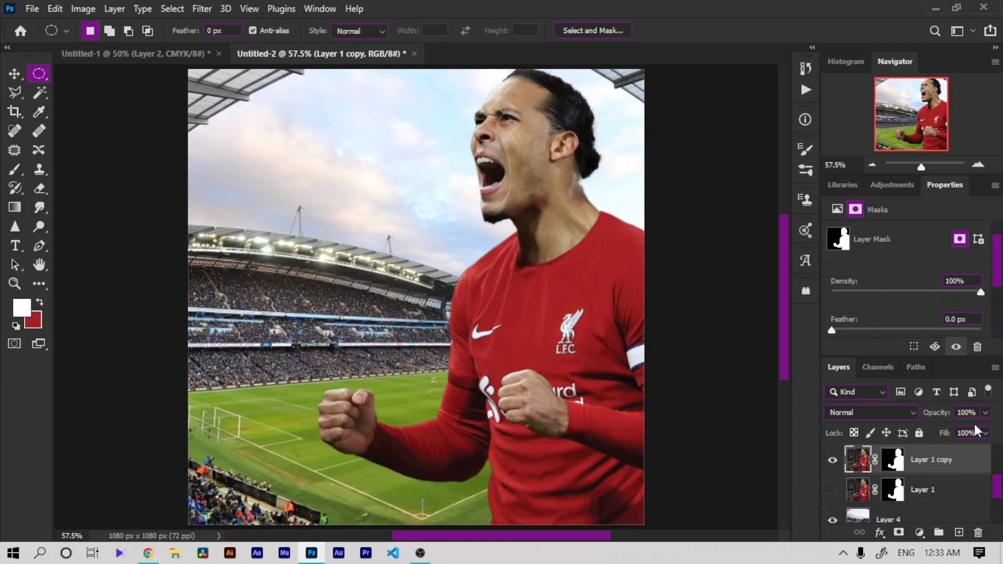
Step: Convert Layer 1 copy to a smart object and play the light set's Action 5 to open Camera Raw Filter
{"action": "right_click", "coordinate": [949, 465]}
{"action": "left_click", "coordinate": [826, 215]}
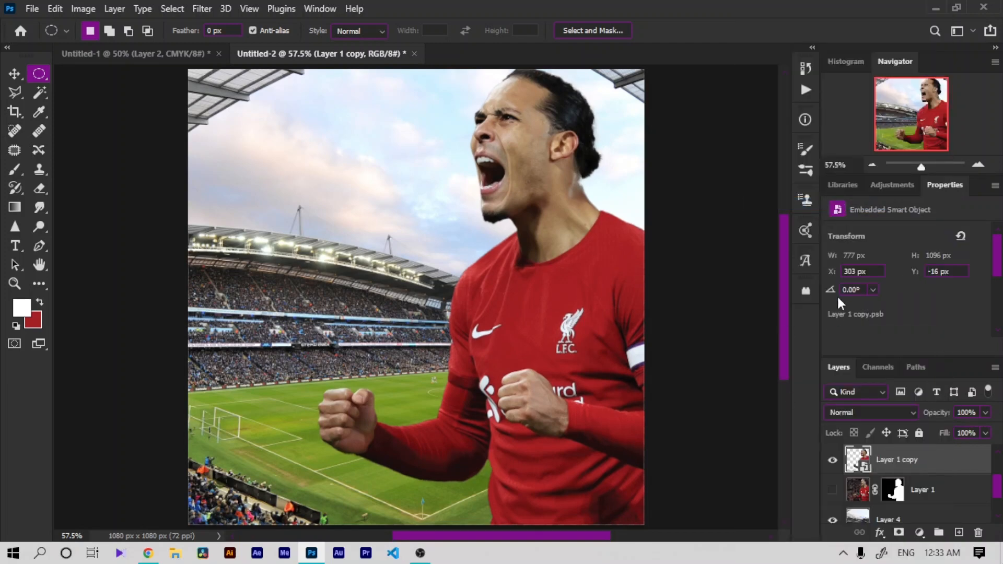
{"action": "left_click", "coordinate": [806, 90]}
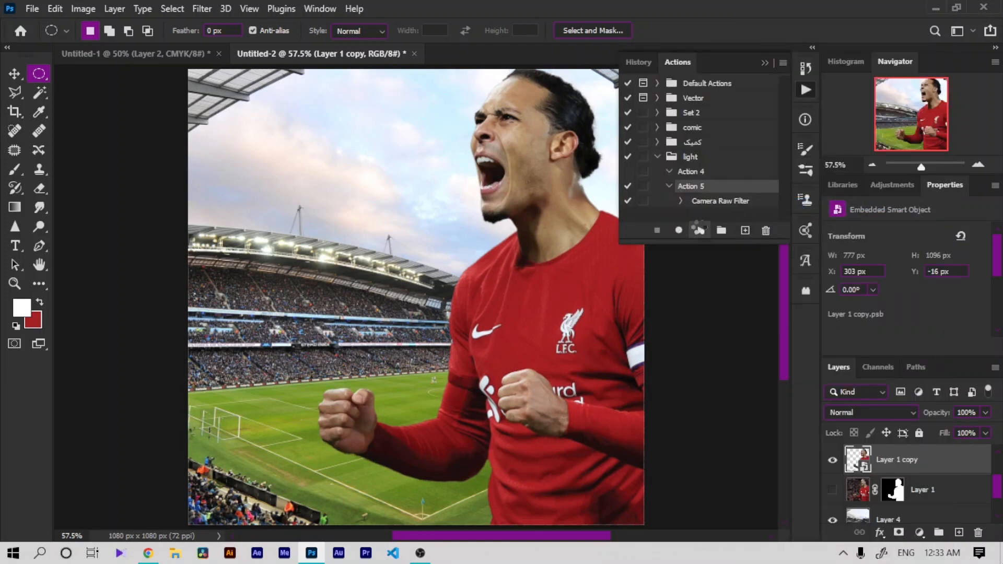
{"action": "left_click", "coordinate": [699, 230]}
{"action": "left_click", "coordinate": [767, 63]}
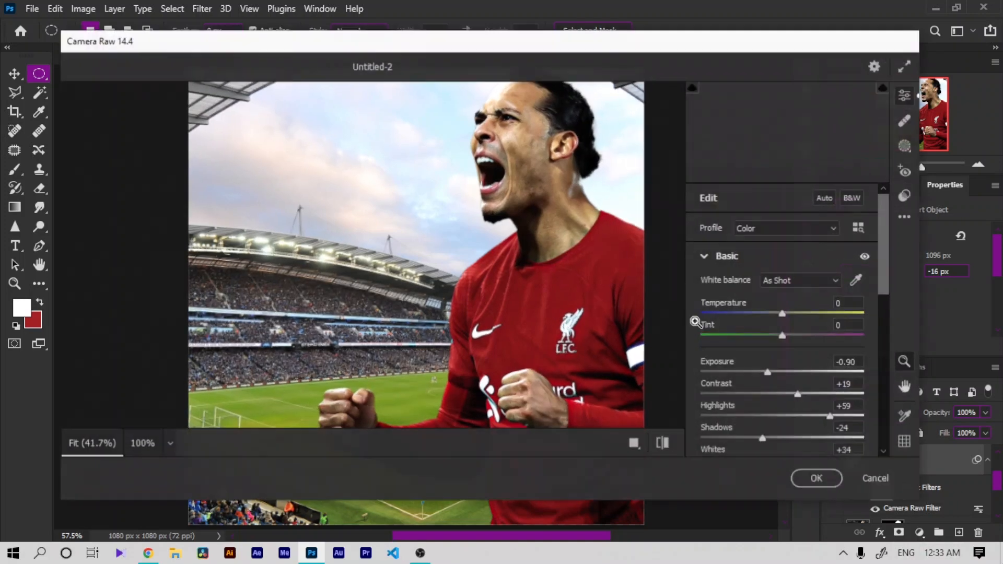
Step: Raise Temperature to +13 and Vibrance to +8 in Camera Raw
{"action": "left_click_drag", "start_coordinate": [781, 309], "coordinate": [791, 310]}
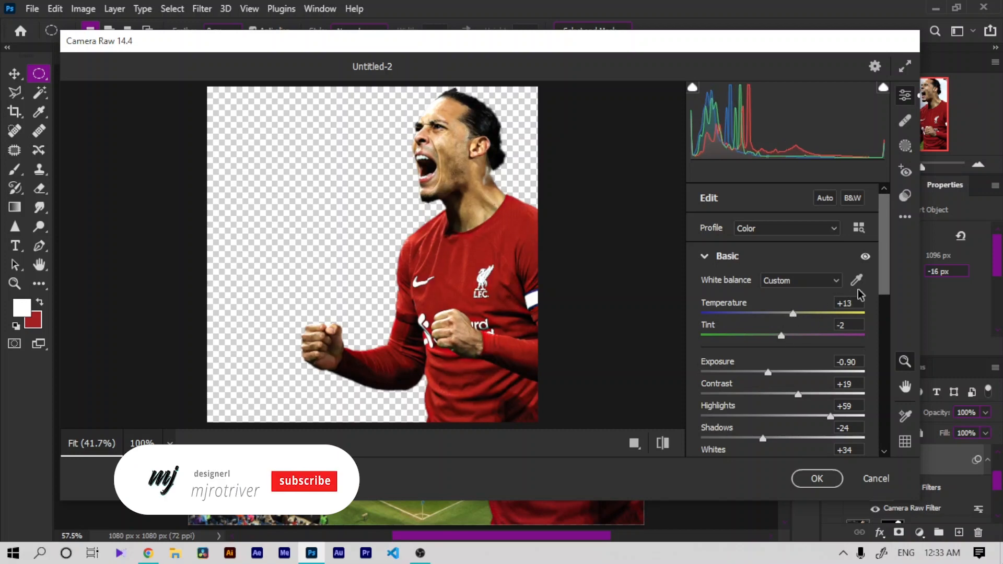
{"action": "scroll", "coordinate": [879, 334], "scroll_direction": "down", "scroll_amount": 5}
{"action": "left_click_drag", "start_coordinate": [783, 391], "coordinate": [789, 394]}
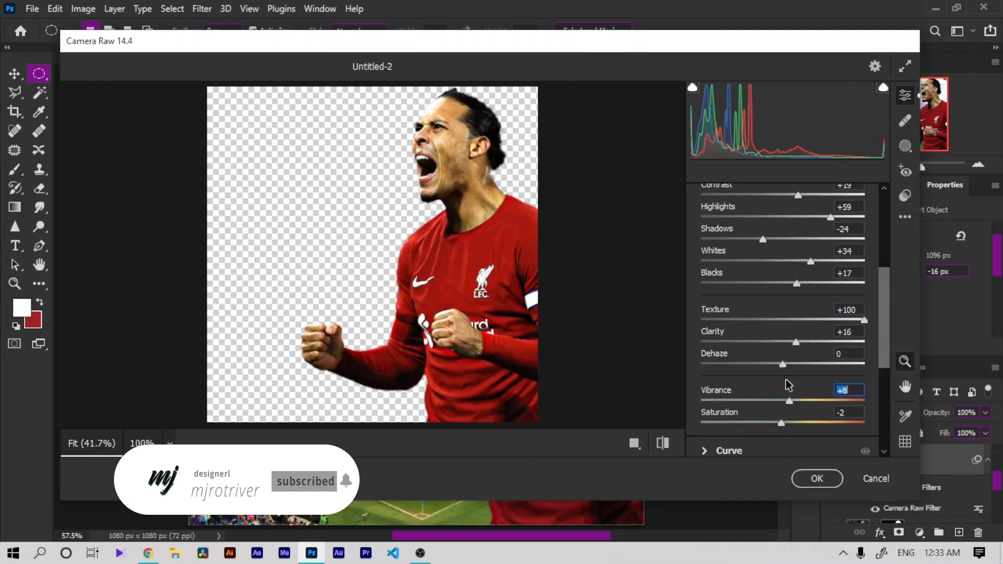
Step: Set Temperature to +2, Exposure to -0.55 and Whites to +50, then apply the Camera Raw filter
{"action": "left_click_drag", "start_coordinate": [885, 305], "coordinate": [873, 246]}
{"action": "left_click_drag", "start_coordinate": [791, 261], "coordinate": [784, 263]}
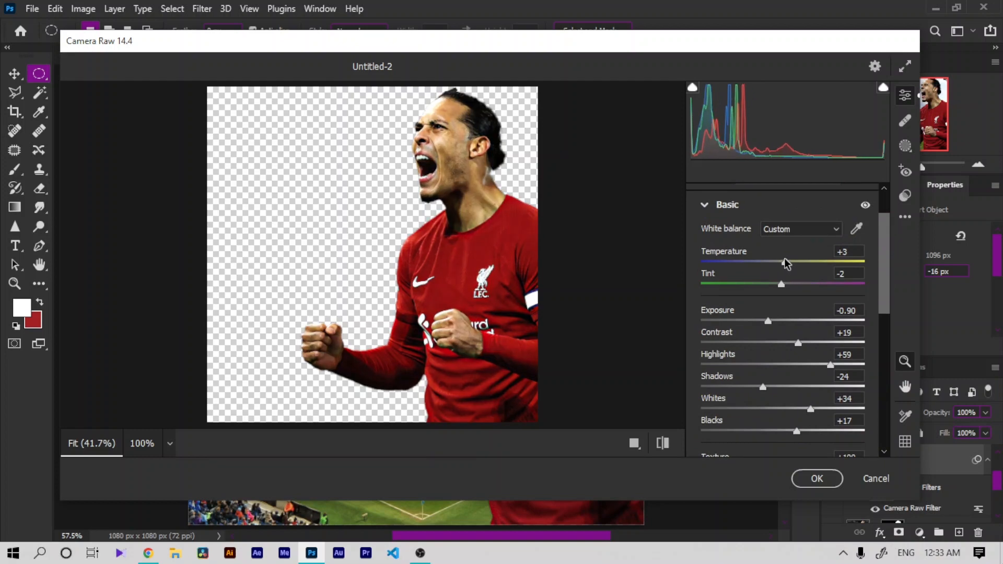
{"action": "mouse_move", "coordinate": [785, 337]}
{"action": "left_mouse_down"}
{"action": "mouse_move", "coordinate": [787, 321]}
{"action": "mouse_move", "coordinate": [758, 327]}
{"action": "mouse_move", "coordinate": [774, 321]}
{"action": "left_mouse_up"}
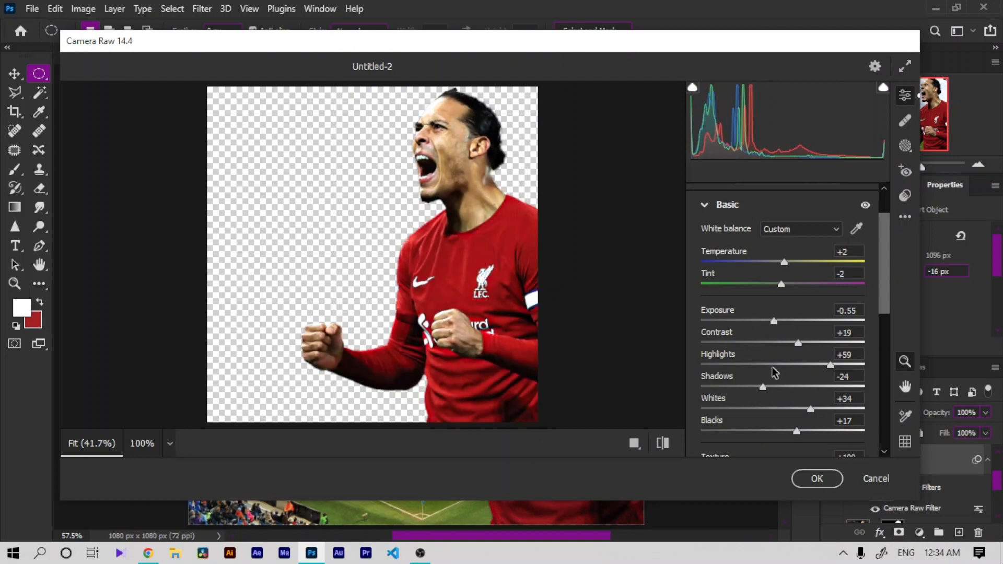
{"action": "left_click_drag", "start_coordinate": [754, 403], "coordinate": [822, 411]}
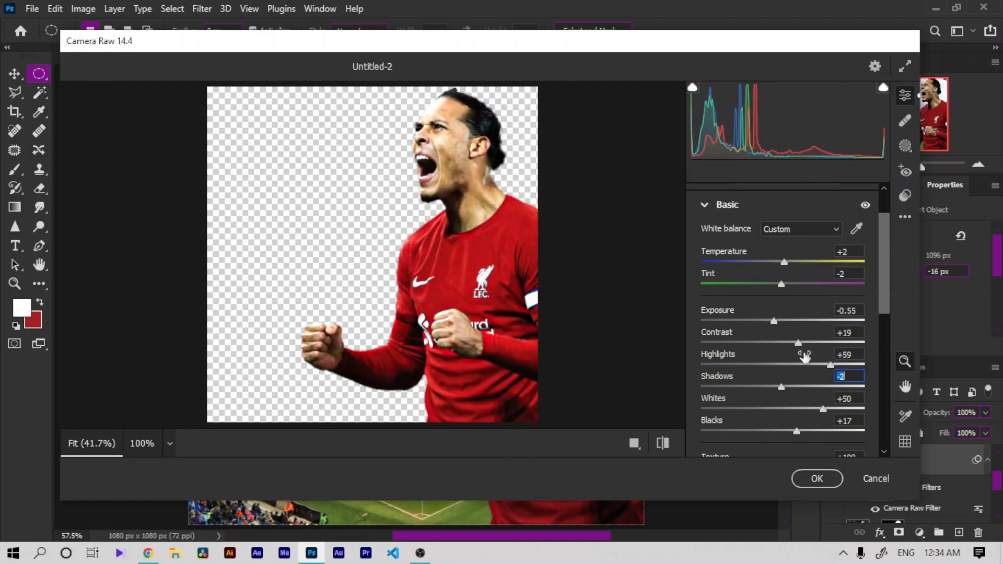
{"action": "left_click_drag", "start_coordinate": [805, 356], "coordinate": [813, 359]}
{"action": "left_click", "coordinate": [817, 478]}
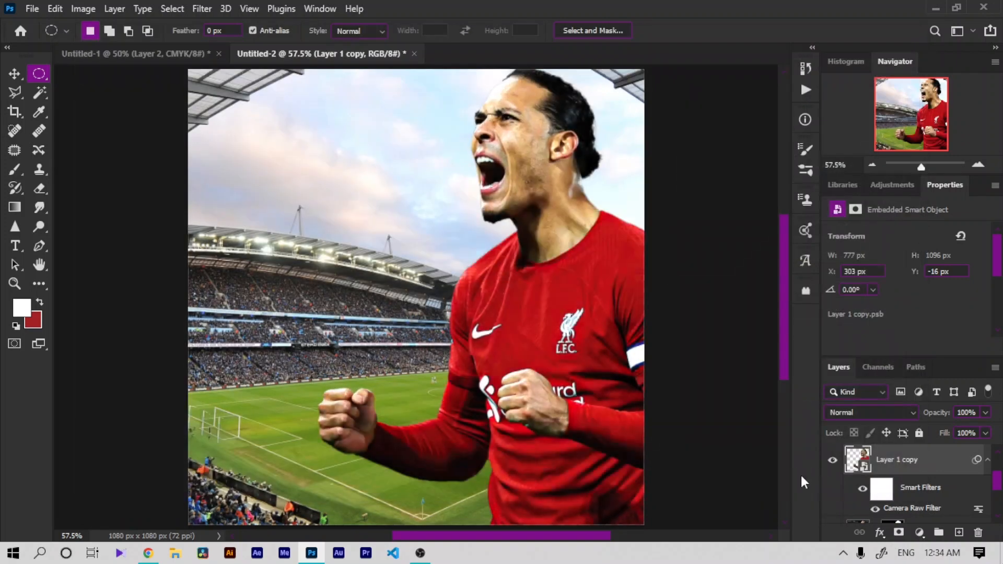
Step: Try adding a layer mask to the smart object and undo it
{"action": "key", "text": "ctrl+minus"}
{"action": "key", "text": "ctrl+minus"}
{"action": "key", "text": "ctrl+plus"}
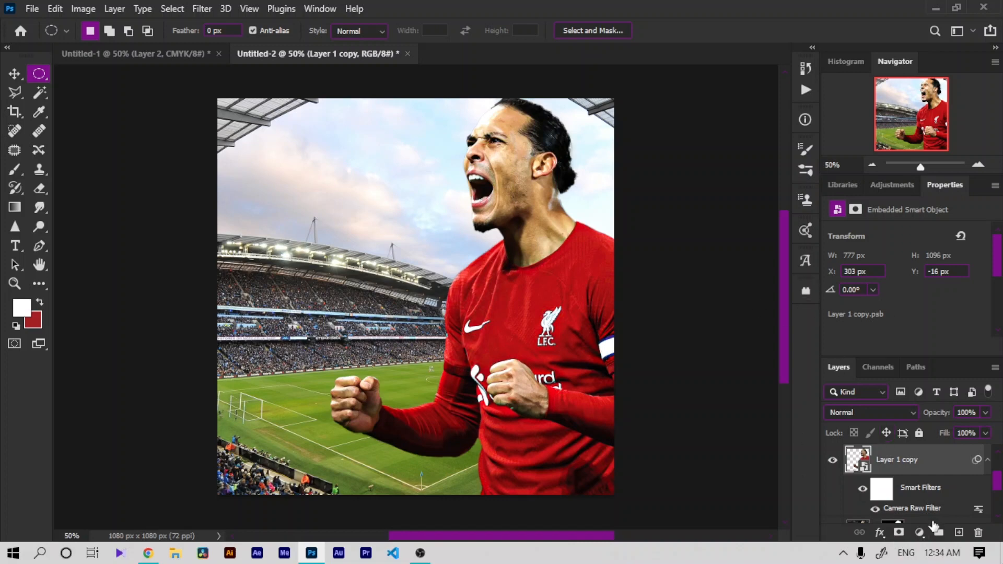
{"action": "left_click", "coordinate": [897, 531]}
{"action": "key", "text": "ctrl+z"}
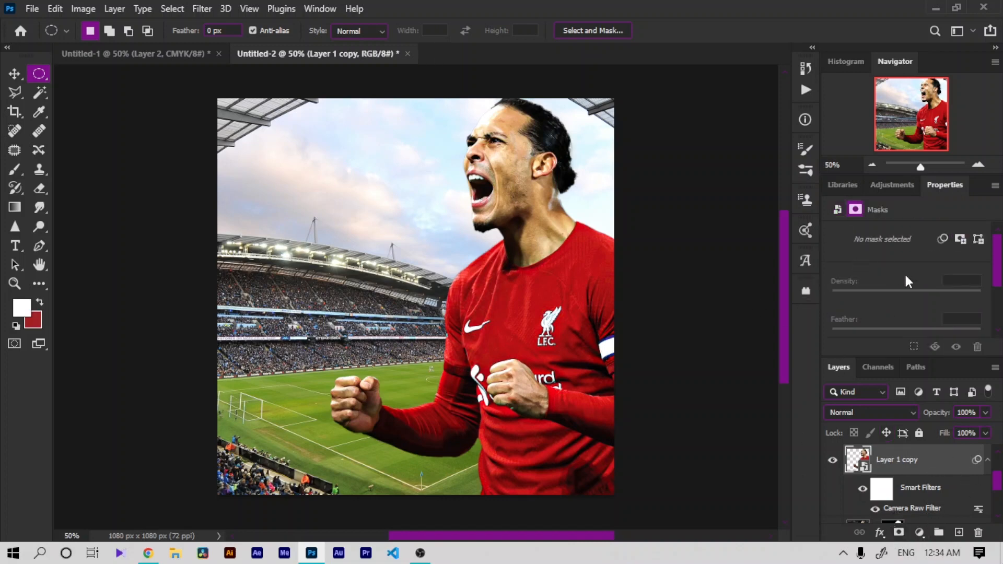
Step: Show Layer 2 with the second player photo
{"action": "left_click_drag", "start_coordinate": [997, 476], "coordinate": [996, 451]}
{"action": "left_click", "coordinate": [835, 491]}
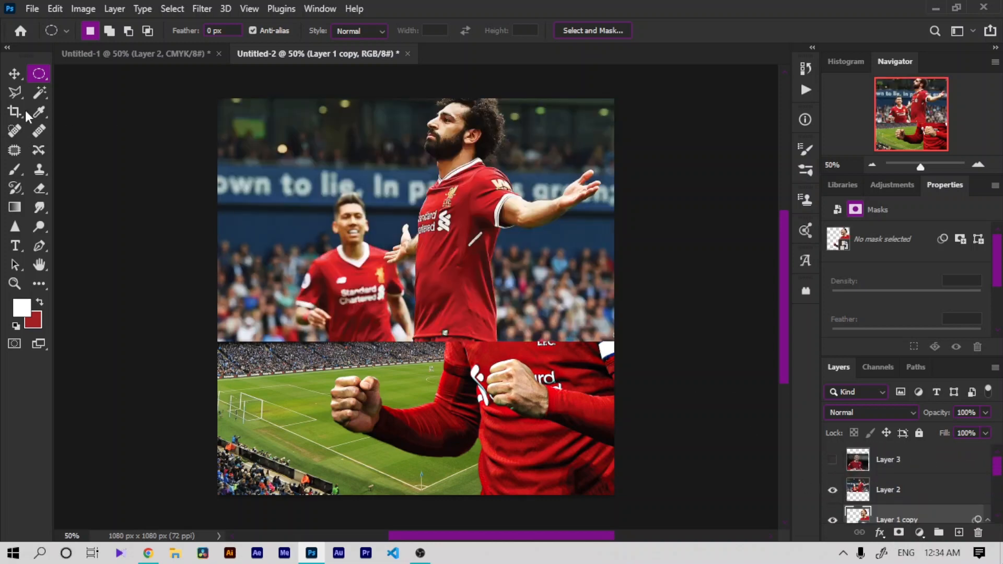
Step: Move Layer 2 down and scale it to about 112% with Free Transform
{"action": "left_click", "coordinate": [14, 74]}
{"action": "left_click_drag", "start_coordinate": [358, 294], "coordinate": [327, 465]}
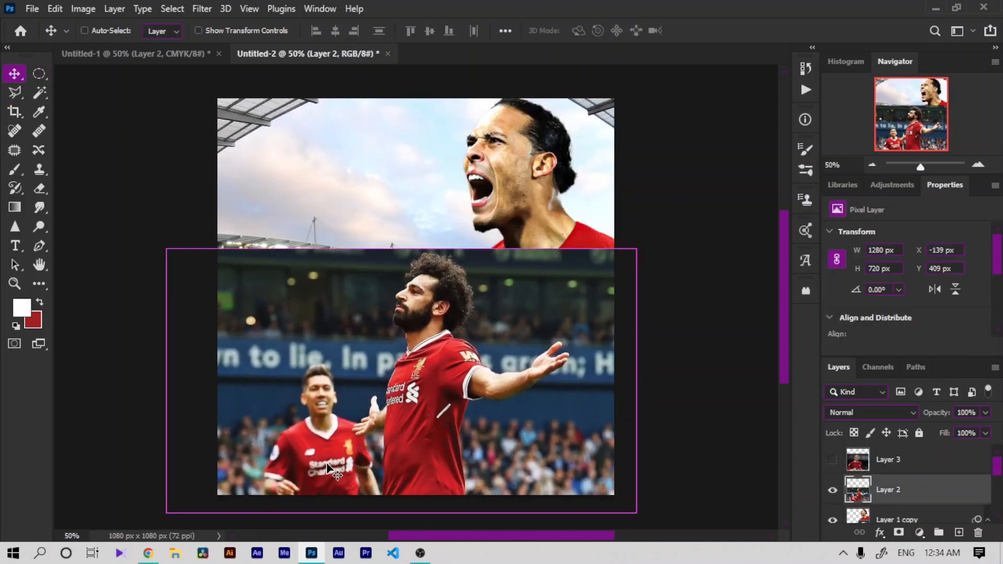
{"action": "key", "text": "ctrl+t"}
{"action": "left_click_drag", "start_coordinate": [166, 249], "coordinate": [112, 217]}
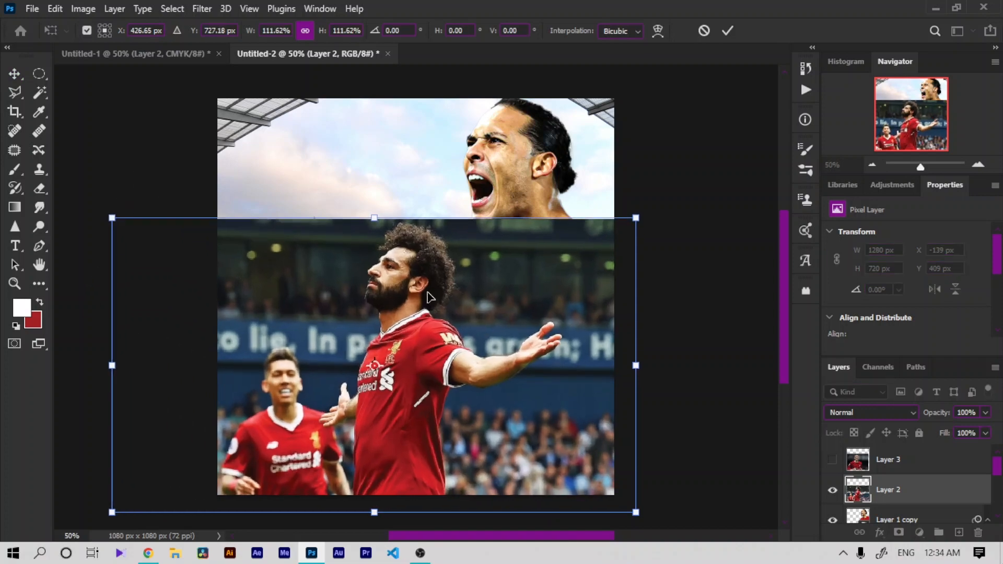
{"action": "left_click_drag", "start_coordinate": [427, 297], "coordinate": [401, 286]}
{"action": "left_click", "coordinate": [727, 30]}
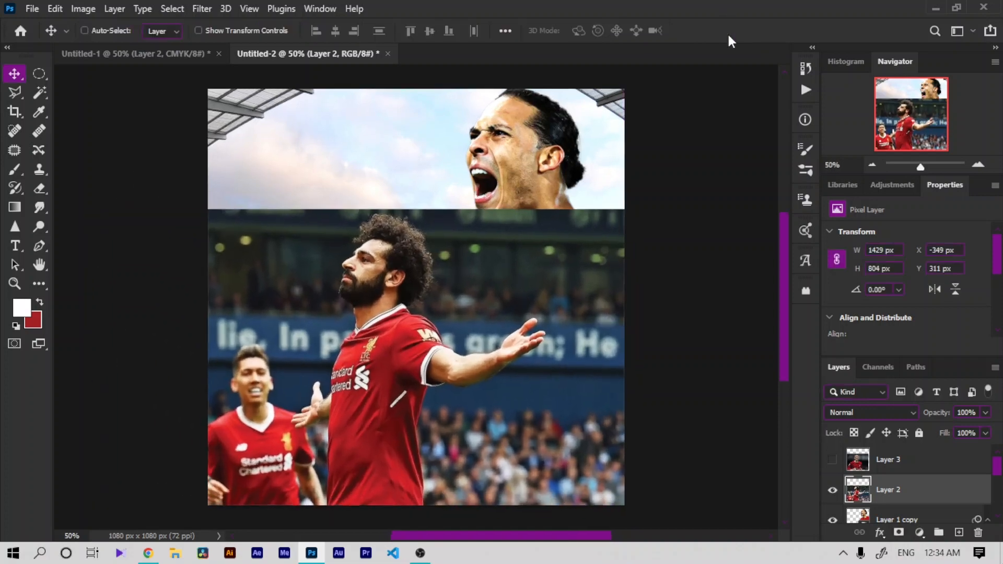
Step: Select the celebrating player in Layer 2 with the Object Selection Tool
{"action": "key", "text": "ctrl+plus"}
{"action": "right_click", "coordinate": [36, 98]}
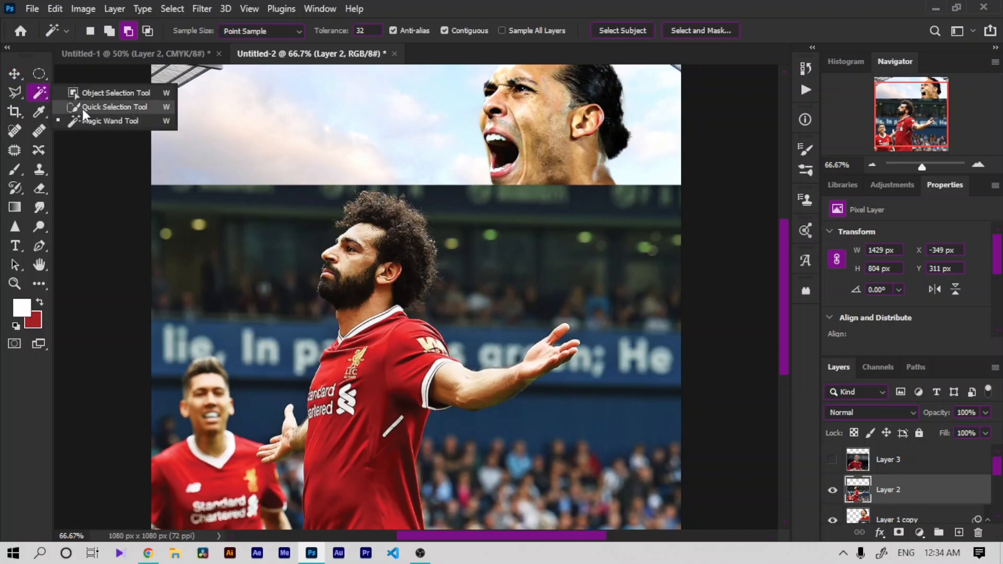
{"action": "left_click", "coordinate": [83, 93]}
{"action": "left_click_drag", "start_coordinate": [237, 179], "coordinate": [585, 399]}
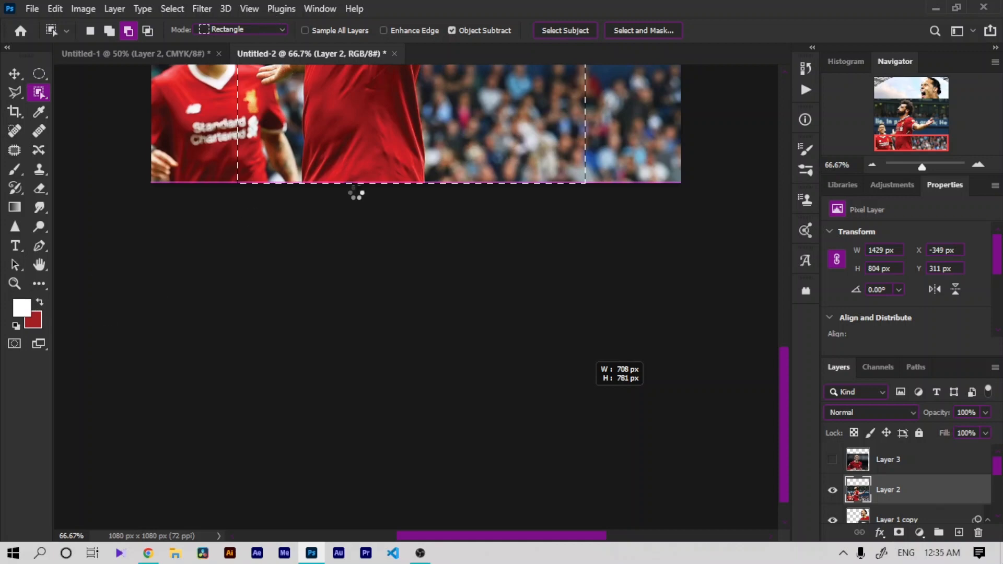
Step: Subtract the background gap between the lower hand and the torso from the selection with the Polygonal Lasso
{"action": "key", "text": "ctrl+0"}
{"action": "left_click", "coordinate": [39, 265]}
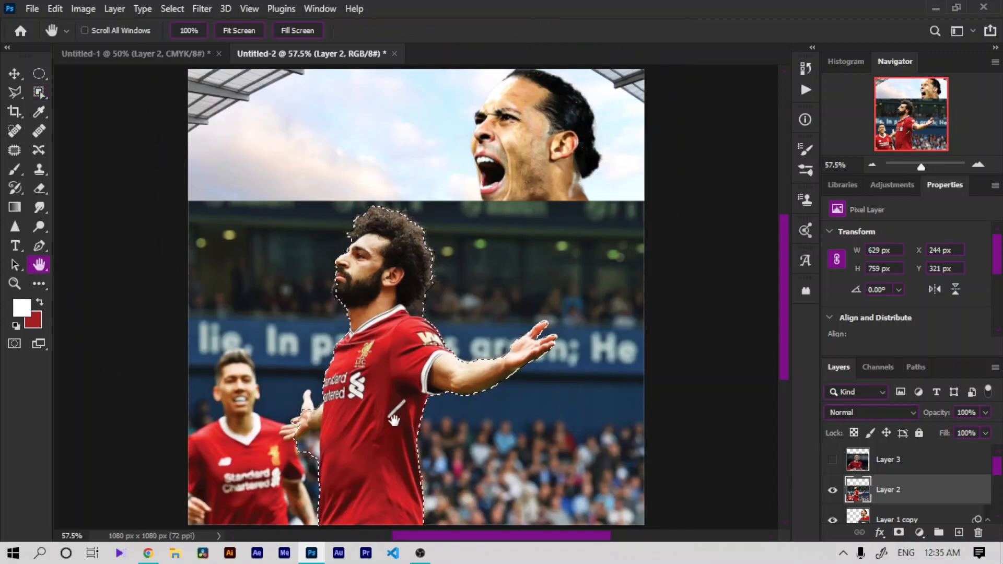
{"action": "left_click_drag", "start_coordinate": [394, 421], "coordinate": [405, 302]}
{"action": "key", "text": "ctrl+plus"}
{"action": "key", "text": "ctrl+plus"}
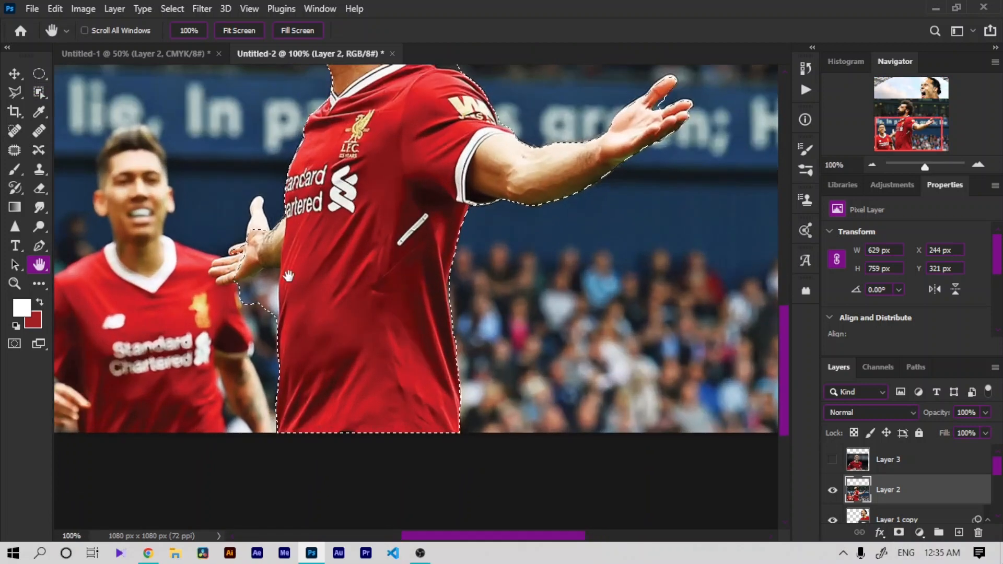
{"action": "left_click_drag", "start_coordinate": [289, 276], "coordinate": [495, 313]}
{"action": "key", "text": "ctrl+plus"}
{"action": "key", "text": "l"}
{"action": "left_click", "coordinate": [129, 31]}
{"action": "left_click", "coordinate": [564, 424]}
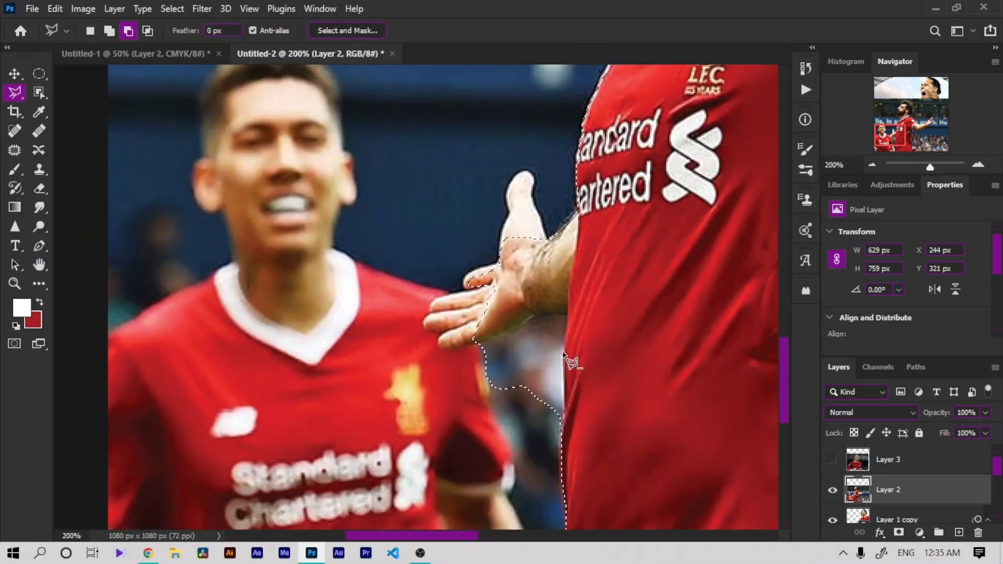
{"action": "left_click", "coordinate": [569, 317]}
{"action": "left_click", "coordinate": [536, 317]}
{"action": "left_click", "coordinate": [522, 329]}
{"action": "left_click", "coordinate": [482, 343]}
{"action": "double_click", "coordinate": [455, 514]}
Step: Add the lower hand's fingers and thumb to the selection with the Polygonal Lasso
{"action": "left_click", "coordinate": [110, 31]}
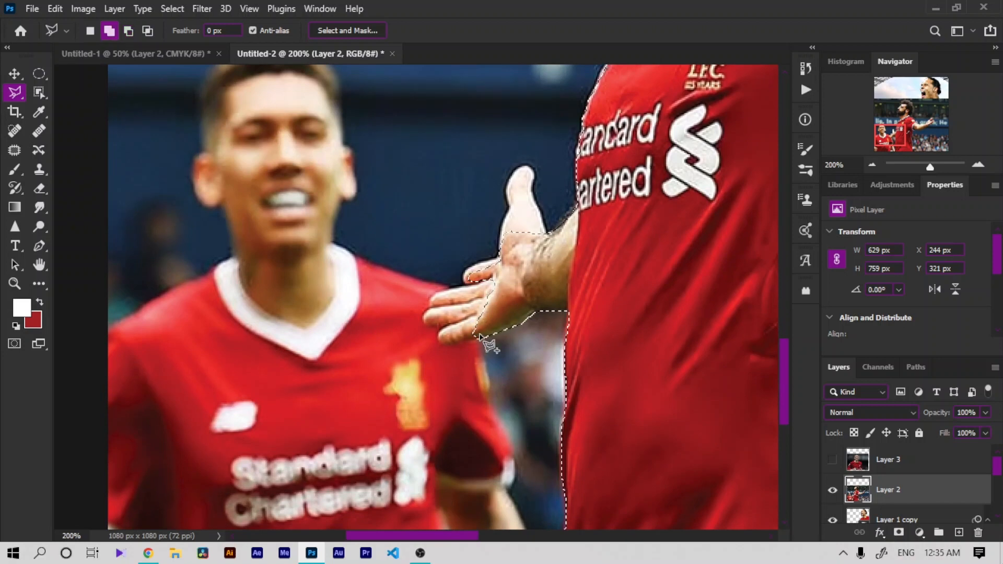
{"action": "left_click", "coordinate": [478, 339]}
{"action": "left_click", "coordinate": [445, 346]}
{"action": "left_click", "coordinate": [437, 343]}
{"action": "left_click", "coordinate": [439, 330]}
{"action": "left_click", "coordinate": [423, 325]}
{"action": "left_click", "coordinate": [424, 315]}
{"action": "left_click", "coordinate": [433, 295]}
{"action": "left_click", "coordinate": [464, 286]}
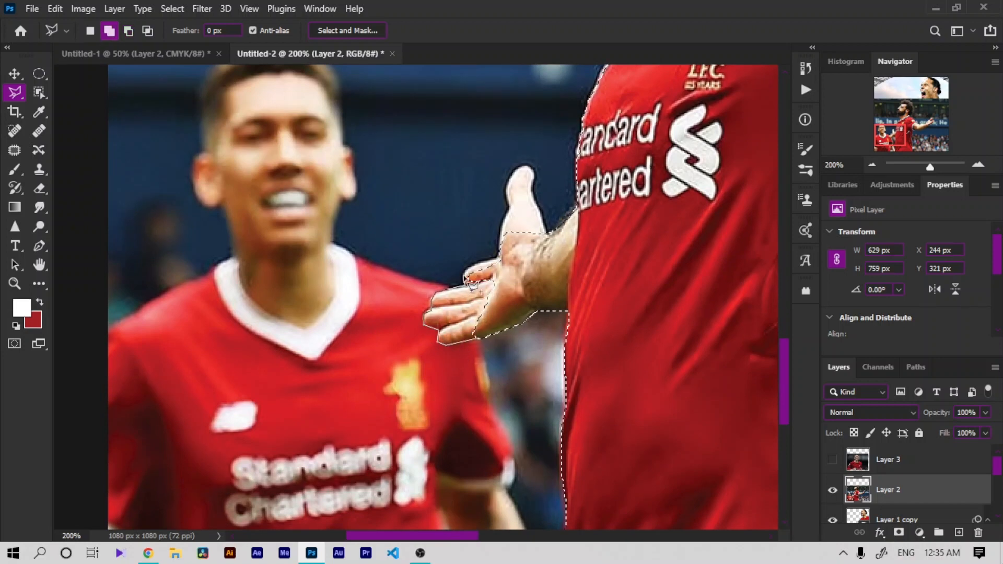
{"action": "left_click", "coordinate": [464, 277]}
{"action": "left_click", "coordinate": [471, 266]}
{"action": "left_click", "coordinate": [499, 257]}
{"action": "left_click", "coordinate": [501, 235]}
{"action": "left_click", "coordinate": [509, 208]}
{"action": "left_click", "coordinate": [506, 191]}
{"action": "left_click", "coordinate": [512, 174]}
{"action": "left_click", "coordinate": [522, 166]}
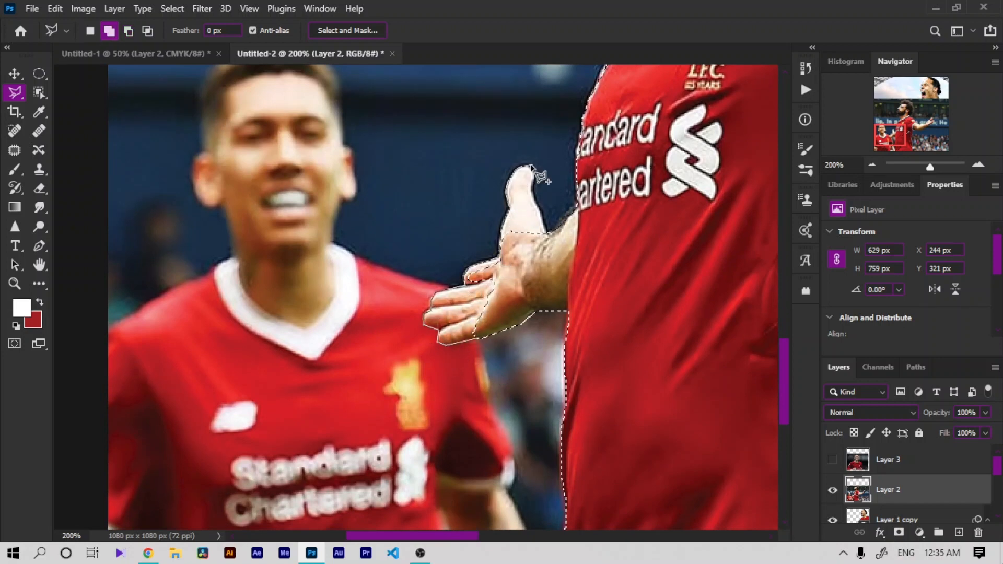
{"action": "left_click", "coordinate": [532, 168]}
{"action": "left_click", "coordinate": [534, 181]}
{"action": "left_click", "coordinate": [534, 195]}
{"action": "left_click", "coordinate": [545, 233]}
{"action": "double_click", "coordinate": [538, 261]}
Step: Trim the selection along the torso's edge beside the crowd
{"action": "key", "text": "ctrl+minus"}
{"action": "key", "text": "ctrl+minus"}
{"action": "key", "text": "ctrl+plus"}
{"action": "key", "text": "ctrl+plus"}
{"action": "key", "text": "ctrl+plus"}
{"action": "key", "text": "space"}
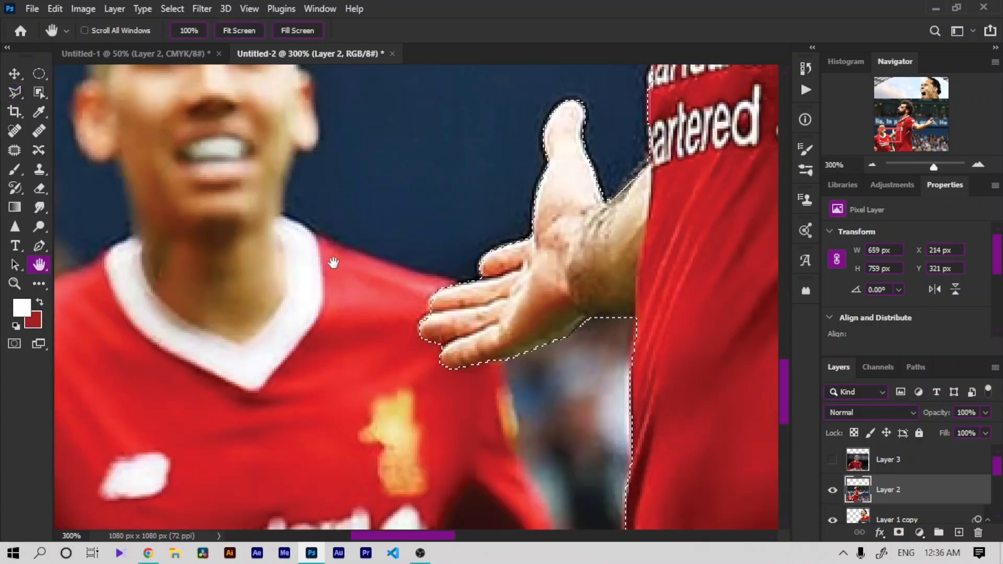
{"action": "left_click_drag", "start_coordinate": [694, 282], "coordinate": [157, 313]}
{"action": "left_click_drag", "start_coordinate": [380, 521], "coordinate": [400, 426]}
{"action": "left_click", "coordinate": [319, 299]}
{"action": "left_click", "coordinate": [342, 486]}
{"action": "key", "text": "space"}
{"action": "left_click_drag", "start_coordinate": [346, 517], "coordinate": [347, 266]}
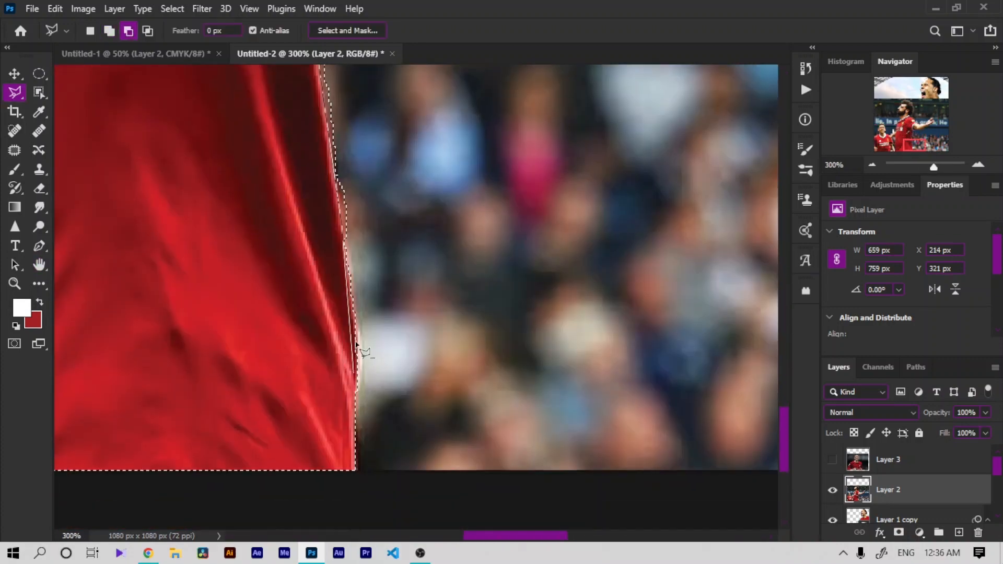
{"action": "left_click", "coordinate": [357, 337]}
{"action": "left_click", "coordinate": [437, 252]}
{"action": "double_click", "coordinate": [456, 73]}
{"action": "left_click_drag", "start_coordinate": [449, 105], "coordinate": [421, 371]}
{"action": "left_click", "coordinate": [109, 31]}
{"action": "left_click_drag", "start_coordinate": [523, 131], "coordinate": [230, 480]}
{"action": "key", "text": "Escape"}
Step: Subtract the gap between the raised hand's fingers from the selection
{"action": "left_click", "coordinate": [129, 31]}
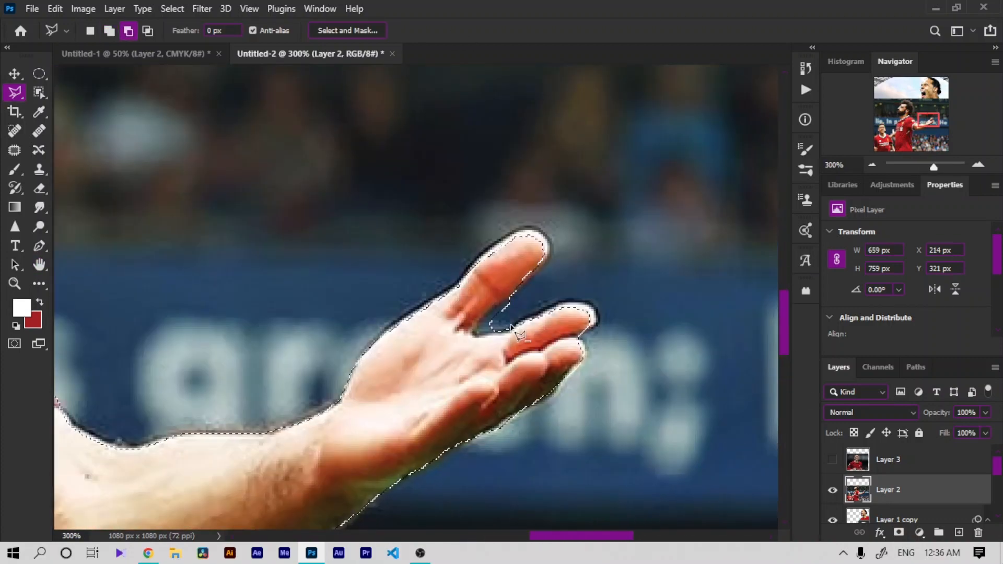
{"action": "left_click", "coordinate": [509, 331]}
{"action": "left_click", "coordinate": [477, 335]}
{"action": "left_click", "coordinate": [479, 321]}
{"action": "double_click", "coordinate": [511, 298]}
Step: Add the raised hand's fingertip edge back to the selection
{"action": "left_click", "coordinate": [110, 31]}
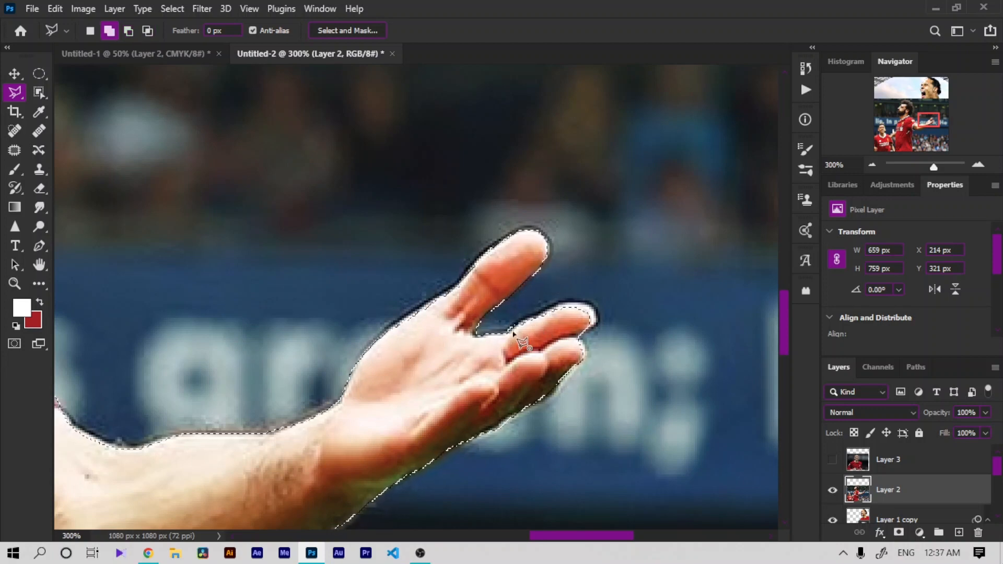
{"action": "left_click", "coordinate": [536, 315]}
{"action": "left_click", "coordinate": [560, 304]}
{"action": "left_click", "coordinate": [586, 303]}
{"action": "left_click", "coordinate": [596, 313]}
{"action": "double_click", "coordinate": [592, 327]}
Step: Add the edge along the raised hand's thumb side to the selection
{"action": "left_click", "coordinate": [355, 377]}
{"action": "left_click", "coordinate": [361, 357]}
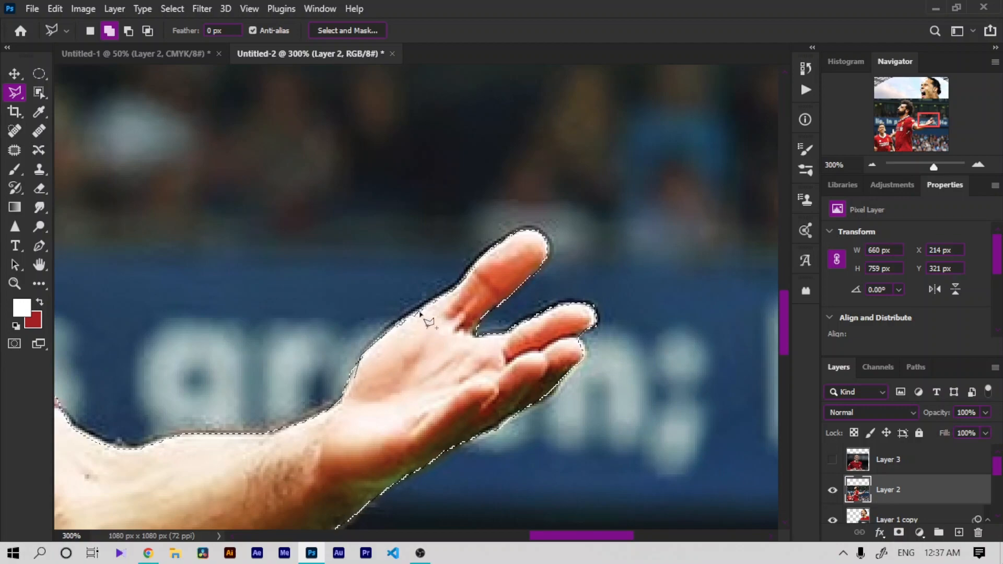
{"action": "left_click", "coordinate": [420, 313]}
{"action": "double_click", "coordinate": [396, 414]}
{"action": "left_click_drag", "start_coordinate": [397, 415], "coordinate": [718, 377]}
Step: Subtract the background notch at the shoulder from the selection
{"action": "left_click", "coordinate": [129, 31]}
{"action": "left_click", "coordinate": [388, 367]}
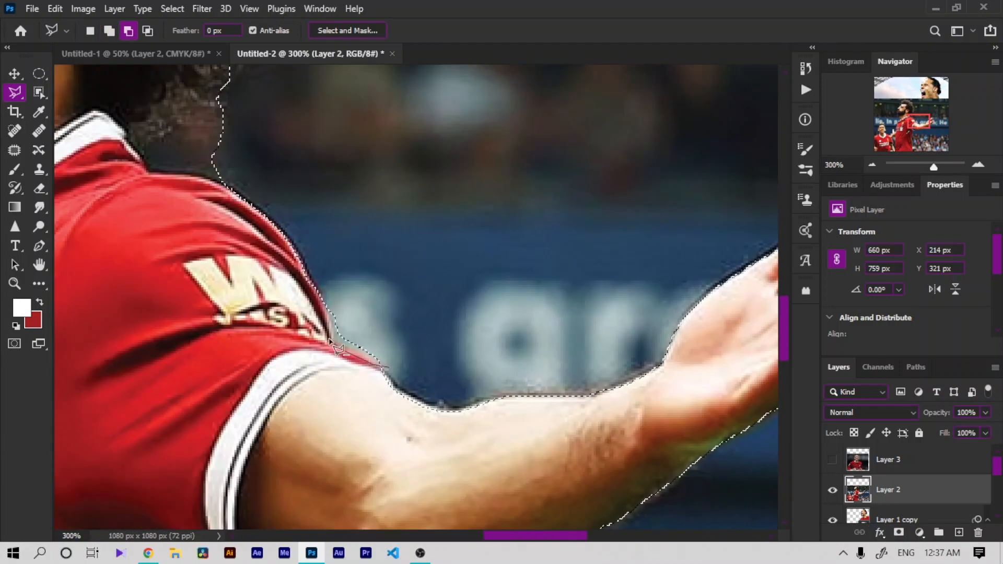
{"action": "left_click", "coordinate": [330, 340]}
{"action": "double_click", "coordinate": [368, 335]}
Step: Subtract the background beside the back of the hair from the selection
{"action": "scroll", "coordinate": [443, 390], "scroll_direction": "left", "scroll_amount": 5}
{"action": "left_click", "coordinate": [509, 194]}
{"action": "left_click", "coordinate": [443, 186]}
{"action": "left_click", "coordinate": [393, 132]}
{"action": "left_click", "coordinate": [496, 118]}
{"action": "scroll", "coordinate": [496, 117], "scroll_direction": "up", "scroll_amount": 9}
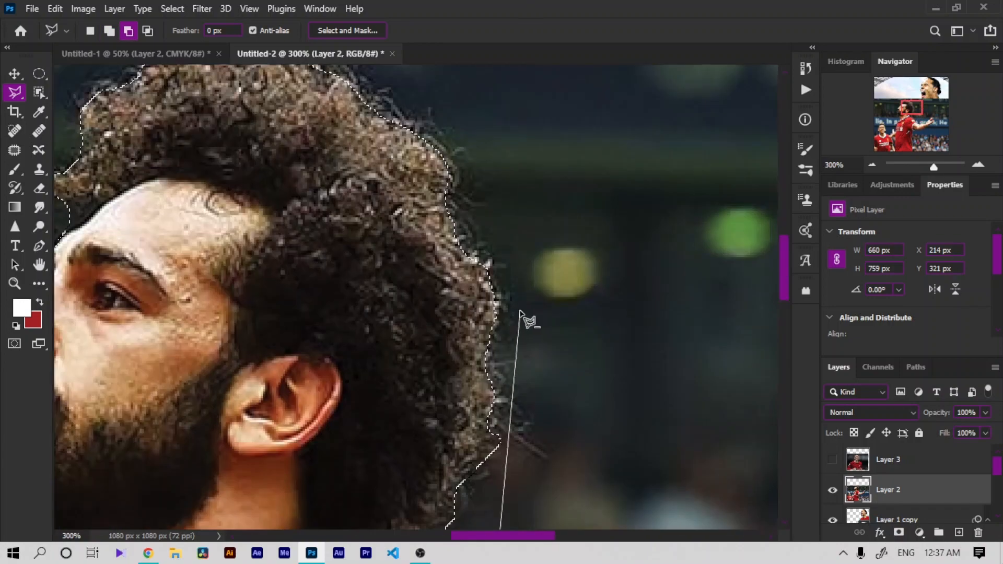
{"action": "left_click", "coordinate": [478, 460]}
{"action": "double_click", "coordinate": [510, 403]}
{"action": "key", "text": "ctrl+minus"}
{"action": "left_click", "coordinate": [538, 448]}
{"action": "left_click_drag", "start_coordinate": [342, 519], "coordinate": [572, 462]}
{"action": "key", "text": "ctrl+plus"}
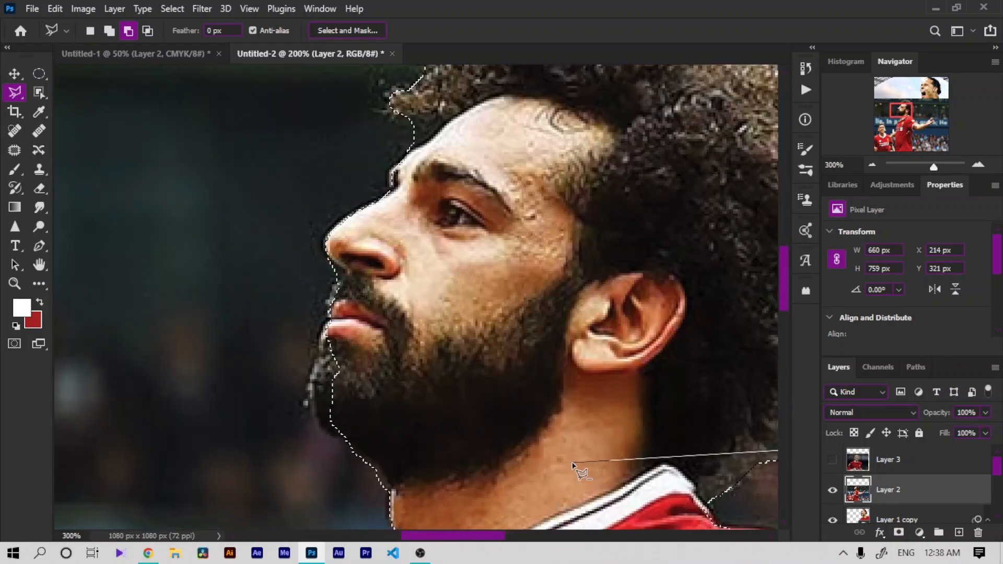
{"action": "key", "text": "Escape"}
Step: Trim the background along the beard, lips and face profile from the selection
{"action": "left_click", "coordinate": [353, 446], "text": "shift"}
{"action": "left_click", "coordinate": [325, 436]}
{"action": "left_click", "coordinate": [311, 411]}
{"action": "left_click", "coordinate": [310, 381]}
{"action": "left_click", "coordinate": [318, 352]}
{"action": "left_click", "coordinate": [328, 322]}
{"action": "double_click", "coordinate": [340, 288]}
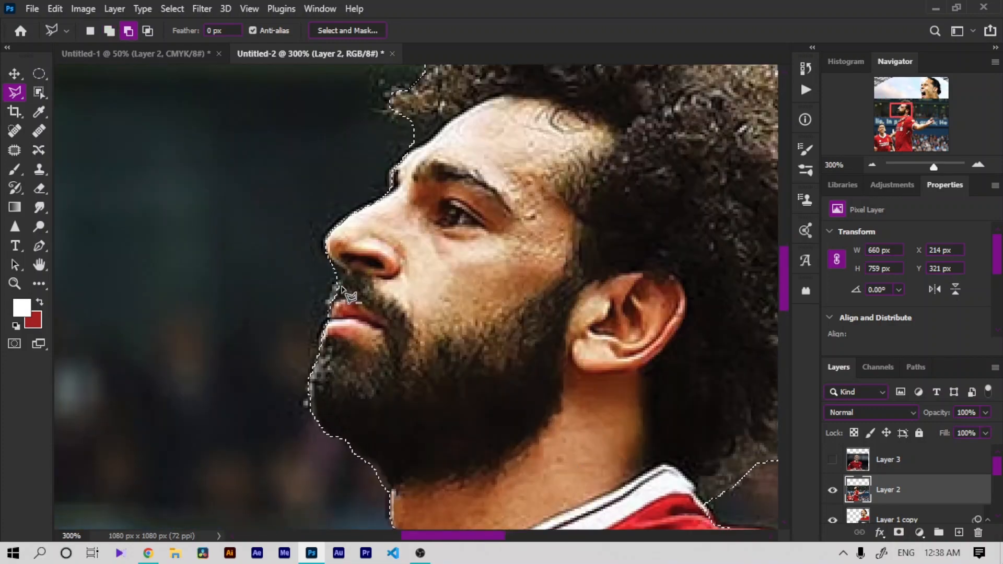
{"action": "left_click", "coordinate": [340, 288]}
{"action": "left_click", "coordinate": [345, 274]}
{"action": "left_click", "coordinate": [330, 255]}
{"action": "double_click", "coordinate": [306, 295]}
Step: Subtract the background beside the neck below the chin from the selection
{"action": "scroll", "coordinate": [417, 413], "scroll_direction": "down", "scroll_amount": 5}
{"action": "left_click", "coordinate": [387, 323]}
{"action": "left_click", "coordinate": [392, 313]}
{"action": "left_click", "coordinate": [362, 267]}
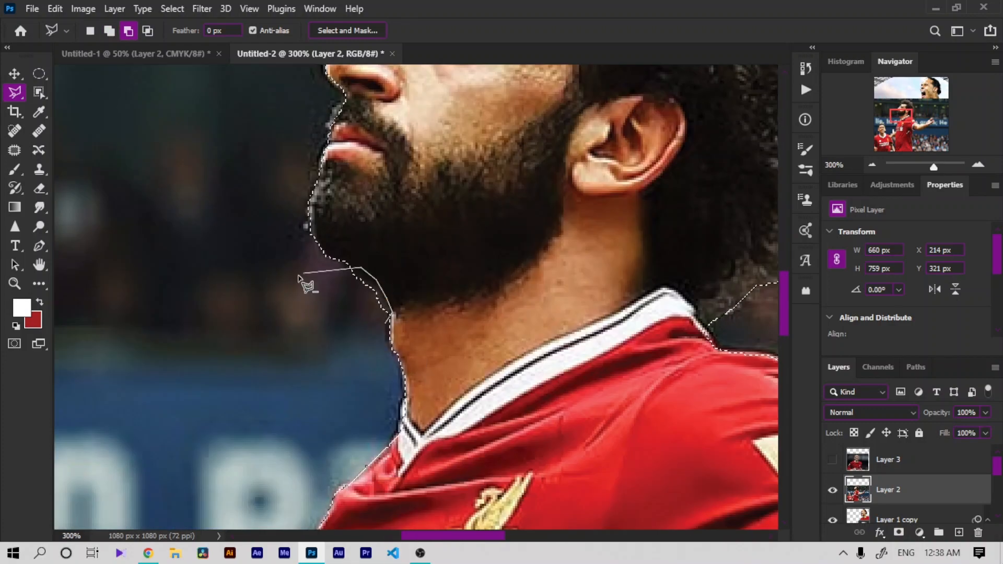
{"action": "double_click", "coordinate": [298, 275]}
Step: Add a layer mask to Layer 2 from the selection
{"action": "scroll", "coordinate": [415, 484], "scroll_direction": "down", "scroll_amount": 5}
{"action": "key", "text": "ctrl+minus"}
{"action": "key", "text": "ctrl+minus"}
{"action": "key", "text": "ctrl+minus"}
{"action": "left_click", "coordinate": [899, 533]}
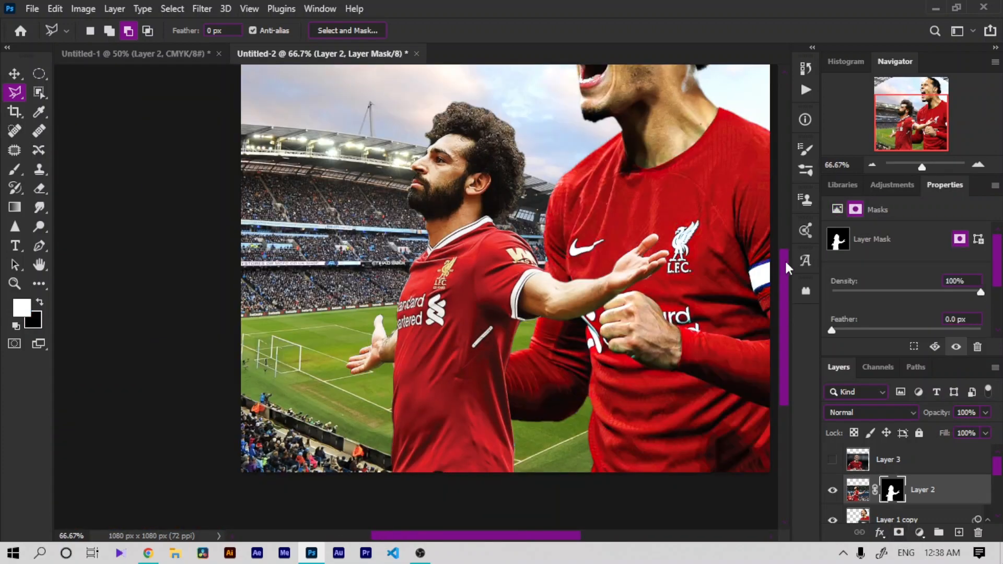
Step: Refine Layer 2's mask edge in Select and Mask with Smooth 23 and Feather 3.2 px
{"action": "double_click", "coordinate": [894, 489]}
{"action": "left_click", "coordinate": [841, 230]}
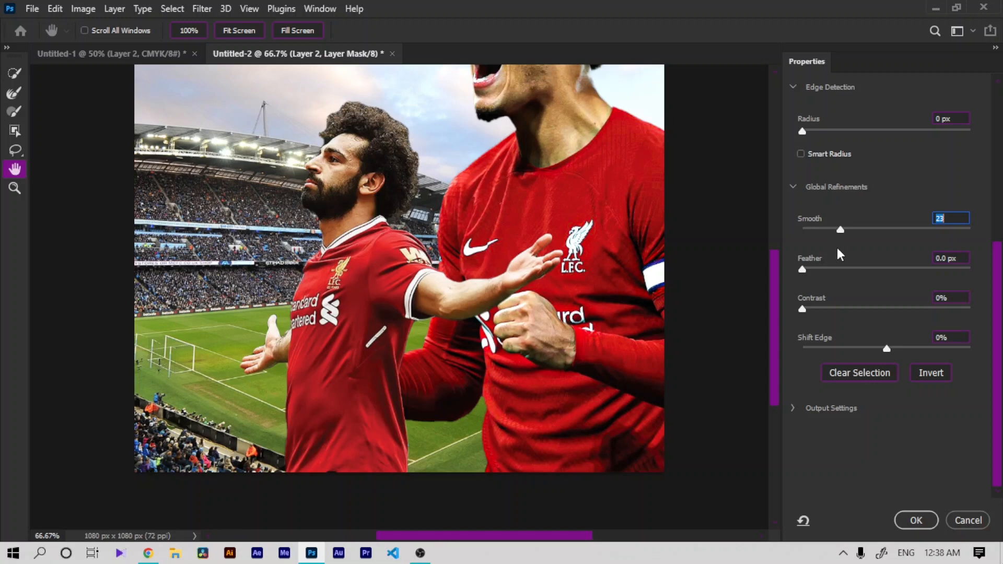
{"action": "left_click", "coordinate": [831, 269]}
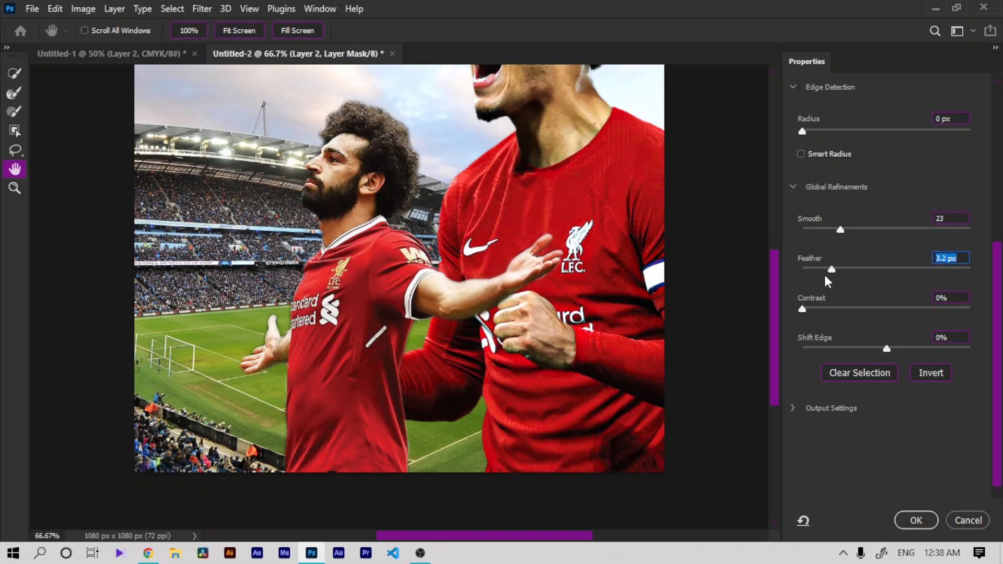
{"action": "left_click", "coordinate": [915, 521]}
{"action": "key", "text": "ctrl+minus"}
{"action": "key", "text": "ctrl+minus"}
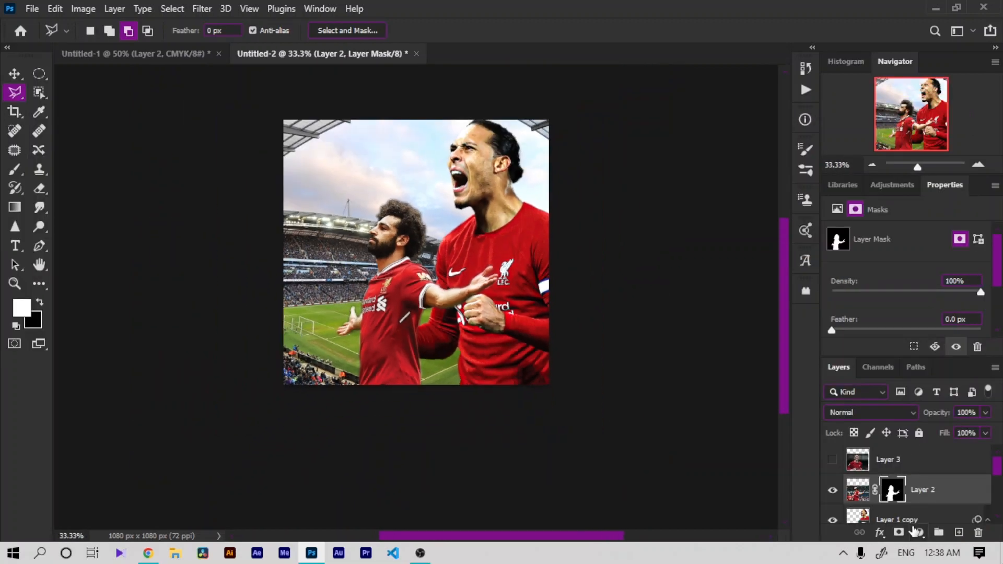
{"action": "left_click", "coordinate": [14, 76]}
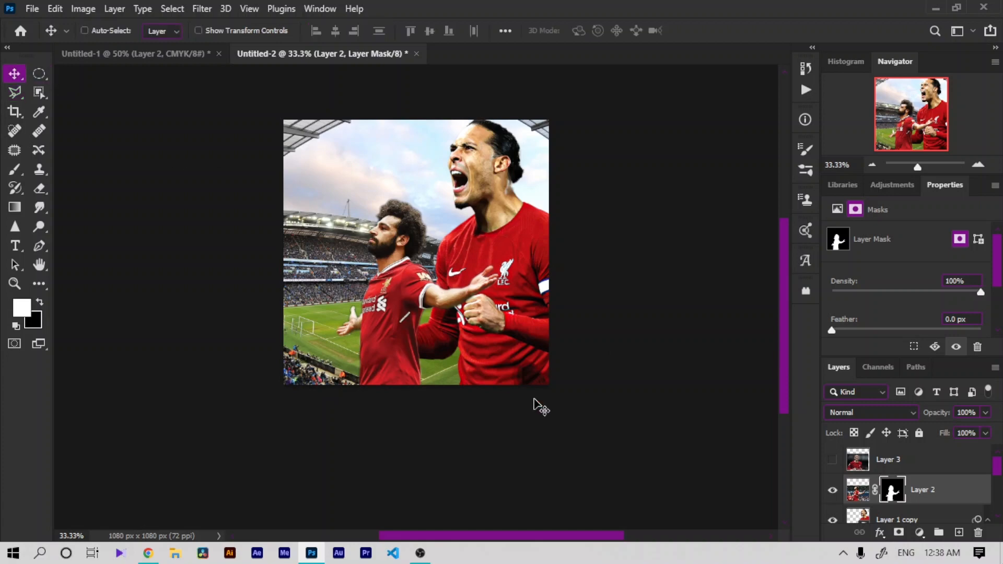
{"action": "left_click_drag", "start_coordinate": [442, 376], "coordinate": [454, 381]}
{"action": "key", "text": "ctrl+z"}
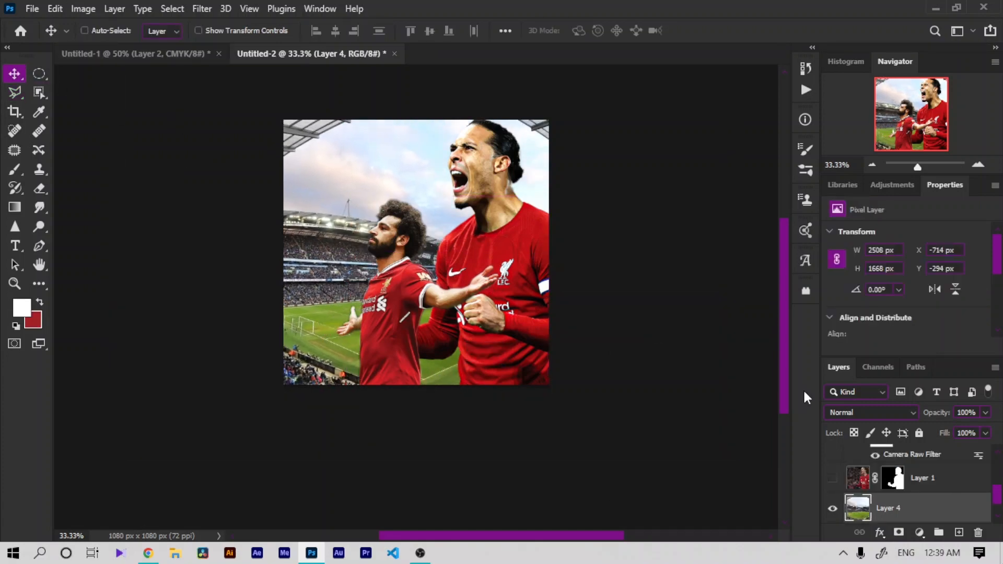
Step: Put Layer 1 into a new group
{"action": "left_click", "coordinate": [930, 478]}
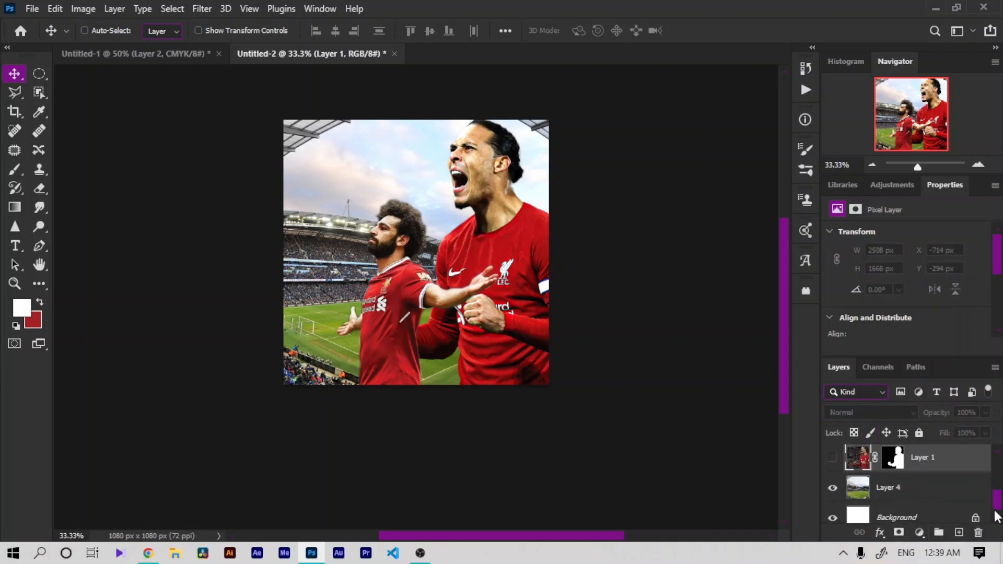
{"action": "left_click", "coordinate": [940, 533]}
{"action": "left_click_drag", "start_coordinate": [931, 480], "coordinate": [928, 461]}
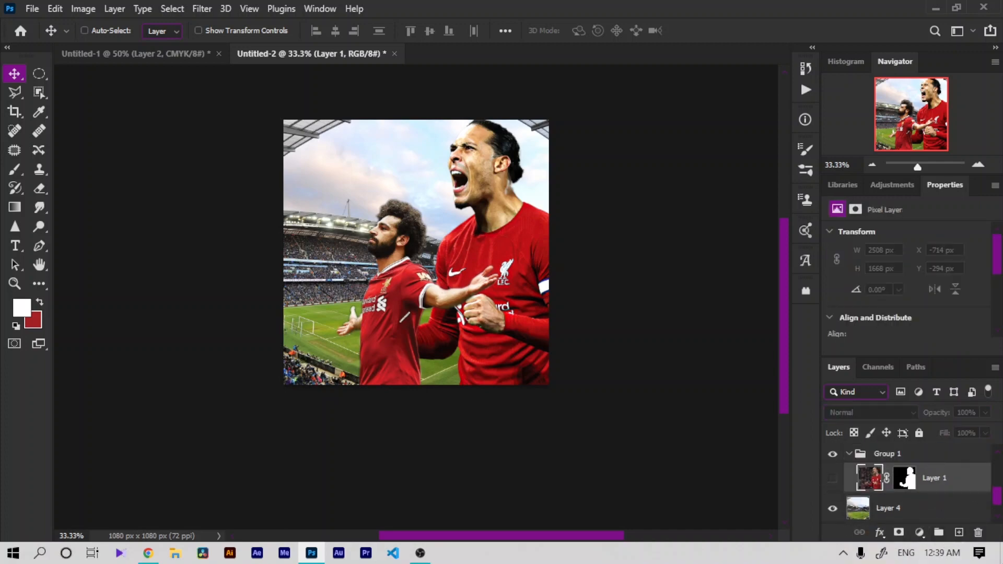
Step: Duplicate Layer 2 and select the Layer 2 copy
{"action": "scroll", "coordinate": [999, 469], "scroll_direction": "up", "scroll_amount": 3}
{"action": "left_click", "coordinate": [961, 485]}
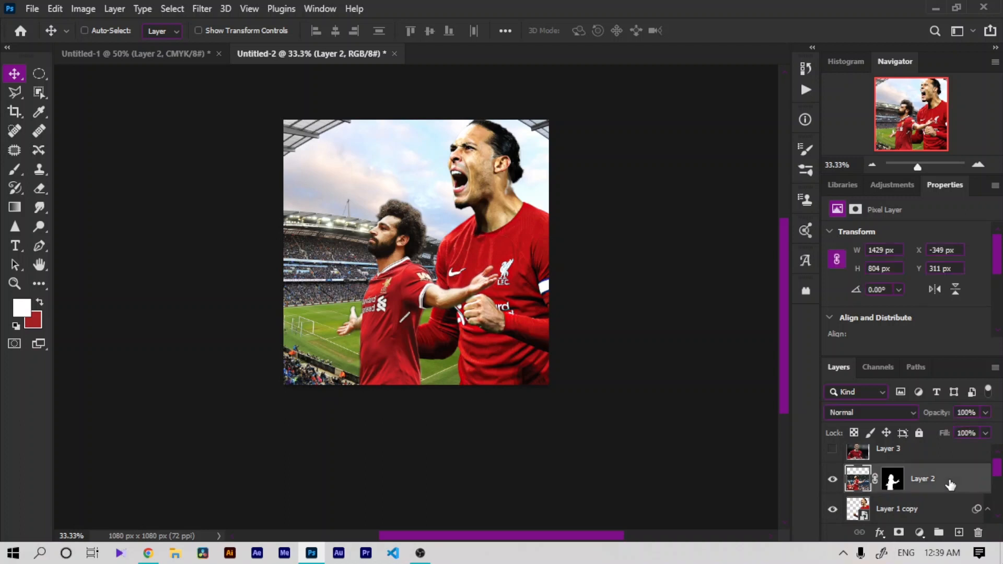
{"action": "key", "text": "ctrl+j"}
{"action": "left_click_drag", "start_coordinate": [949, 479], "coordinate": [979, 533]}
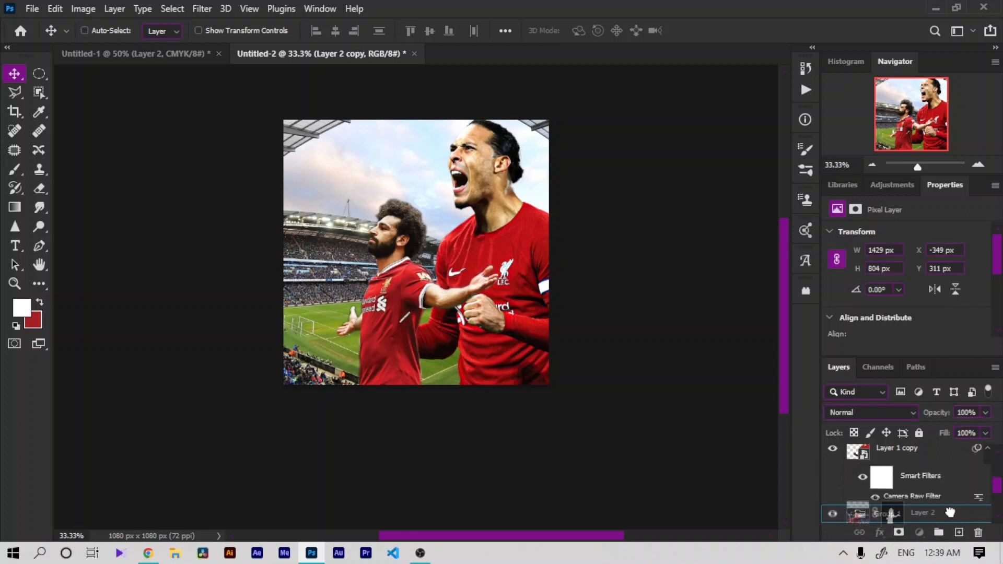
{"action": "left_click_drag", "start_coordinate": [998, 491], "coordinate": [998, 466]}
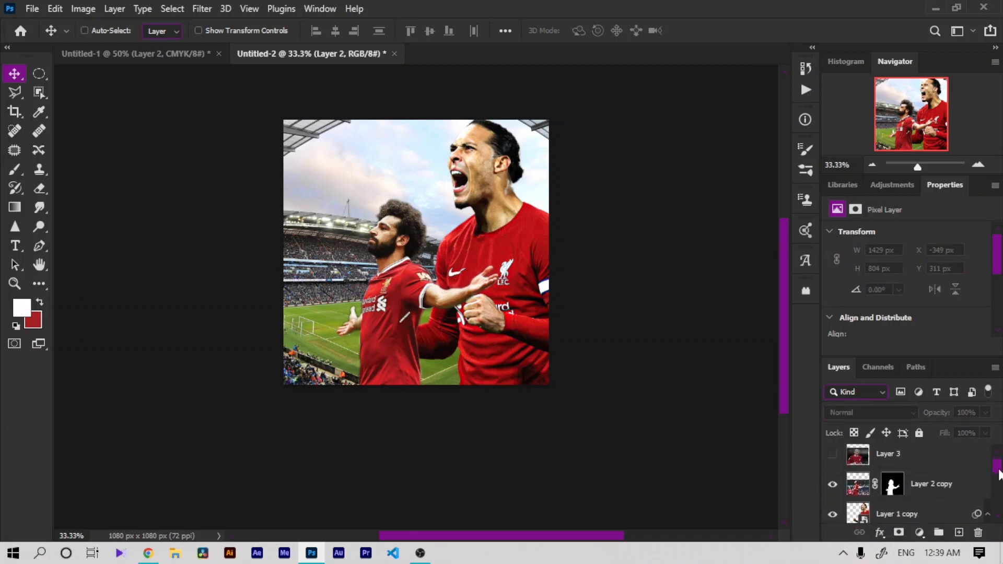
{"action": "left_click", "coordinate": [925, 502]}
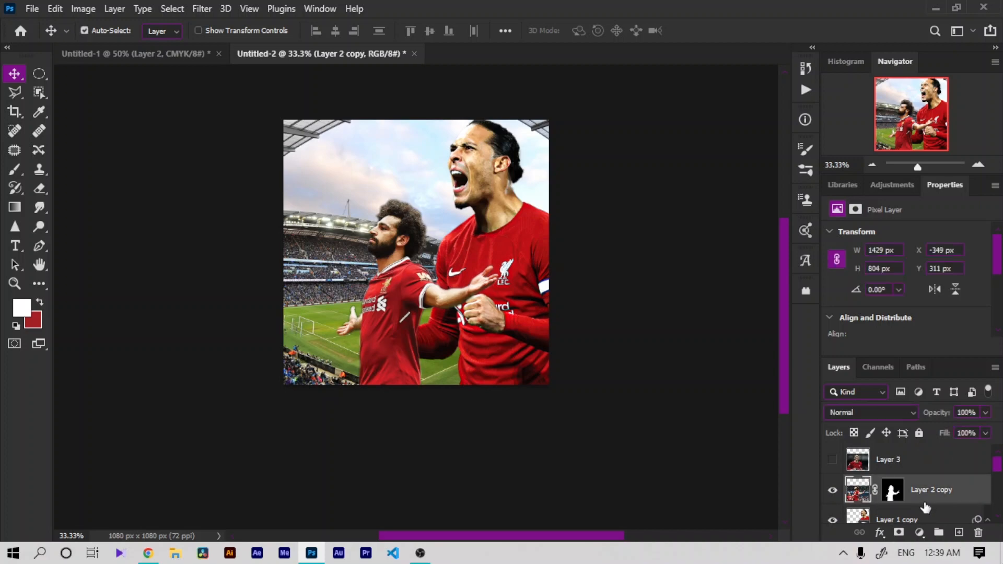
Step: Convert Layer 2 copy to a smart object
{"action": "key", "text": "ctrl+j"}
{"action": "key", "text": "ctrl+z"}
{"action": "right_click", "coordinate": [889, 489]}
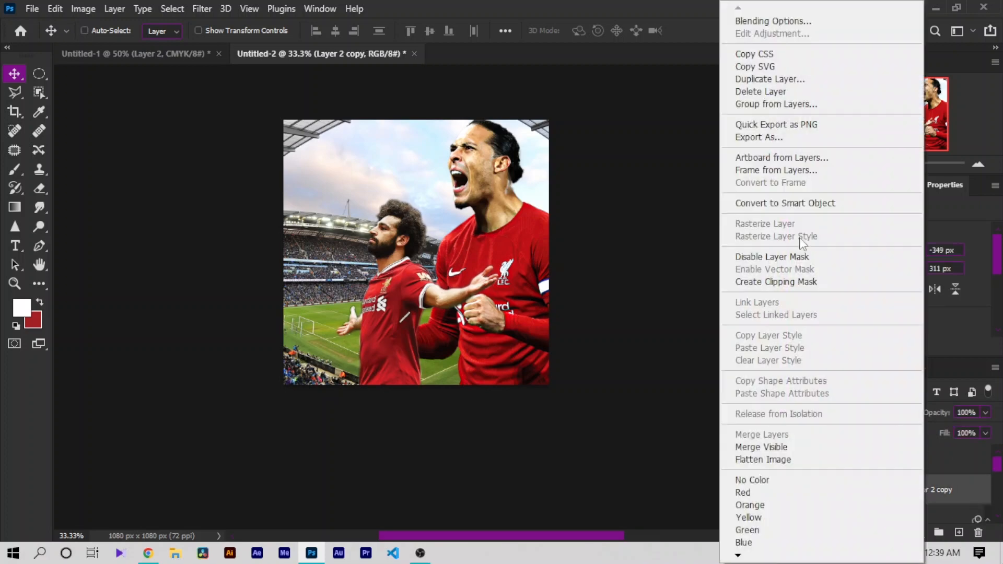
{"action": "left_click", "coordinate": [775, 200]}
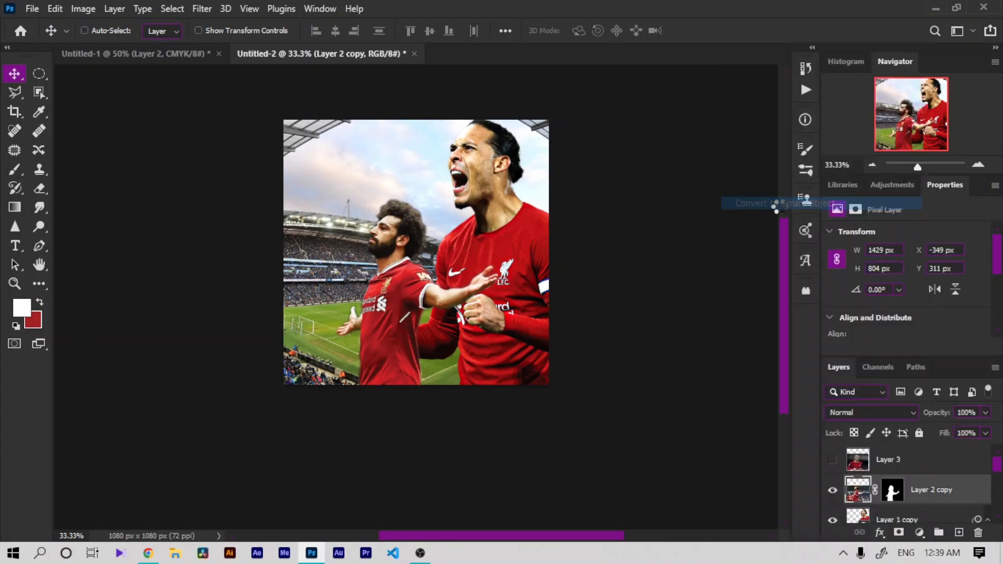
Step: Run the recorded Action 5 Camera Raw Filter action on Layer 2 copy
{"action": "left_click", "coordinate": [201, 10]}
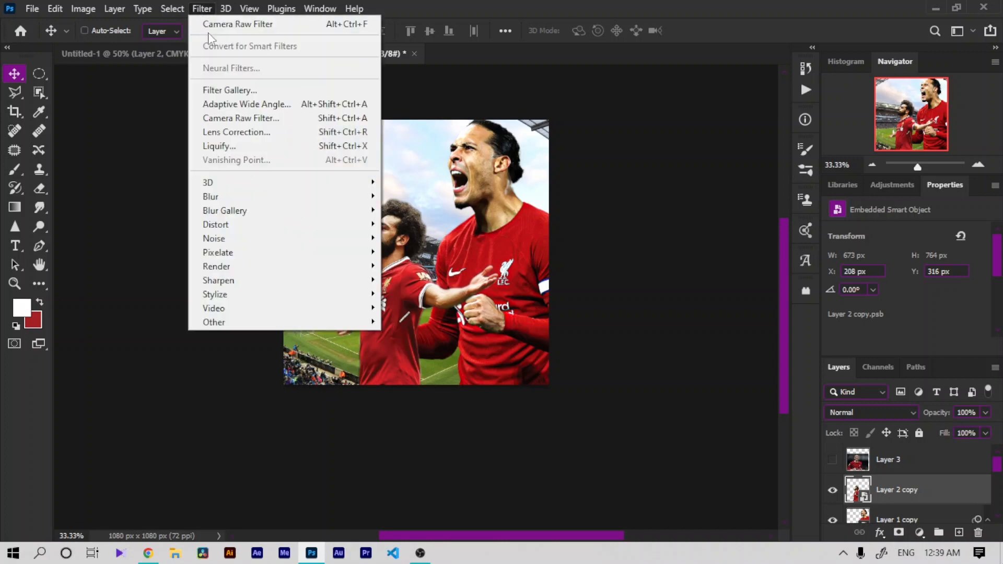
{"action": "left_click", "coordinate": [813, 93]}
{"action": "left_click", "coordinate": [806, 90]}
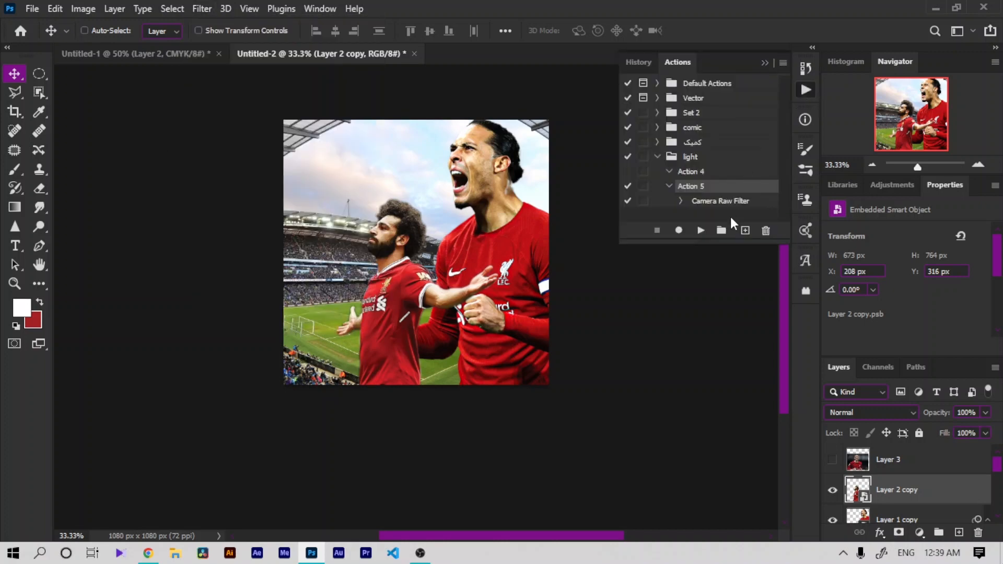
{"action": "left_click", "coordinate": [701, 230]}
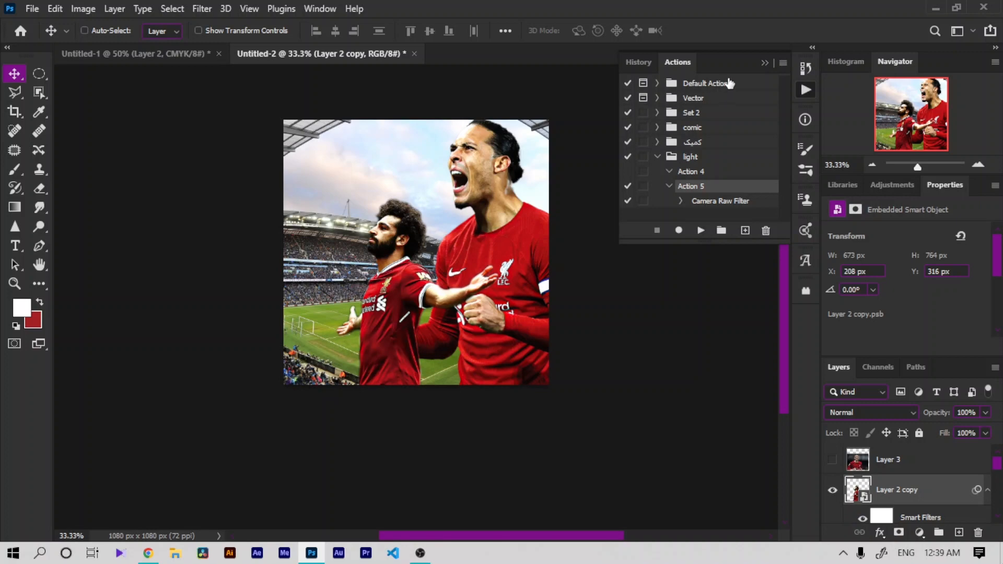
{"action": "left_click", "coordinate": [718, 62]}
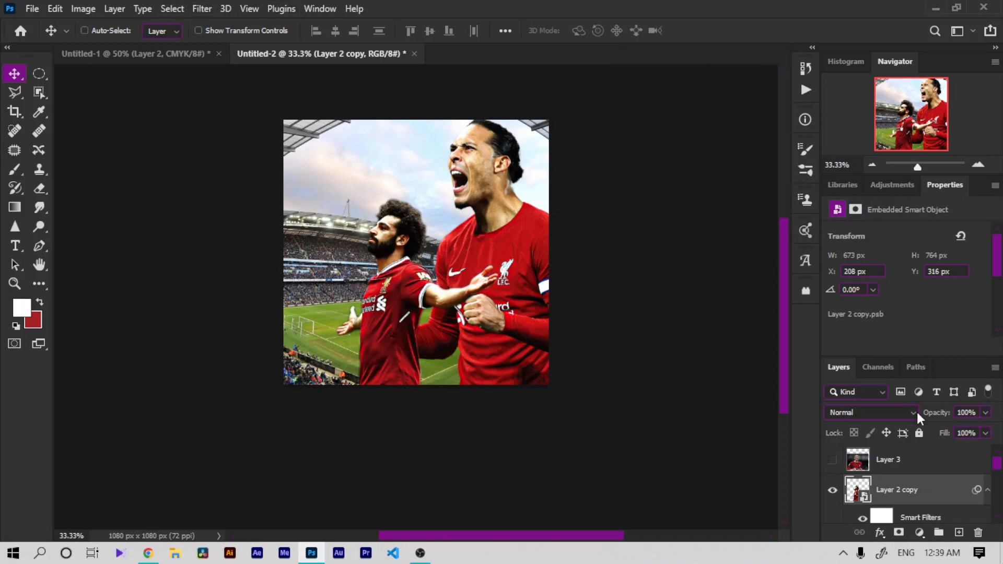
{"action": "left_click_drag", "start_coordinate": [995, 459], "coordinate": [995, 465]}
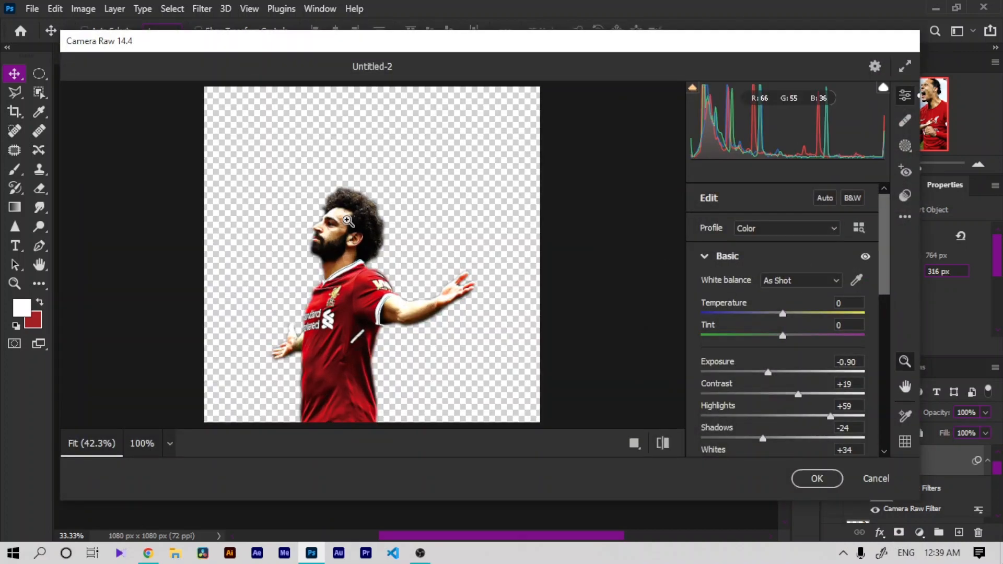
Step: In Camera Raw, set Temperature +11, Exposure -1.05, Contrast -15 and Highlights +60
{"action": "left_click_drag", "start_coordinate": [351, 221], "coordinate": [373, 224]}
{"action": "left_click_drag", "start_coordinate": [794, 312], "coordinate": [791, 341]}
{"action": "left_click_drag", "start_coordinate": [790, 396], "coordinate": [766, 372]}
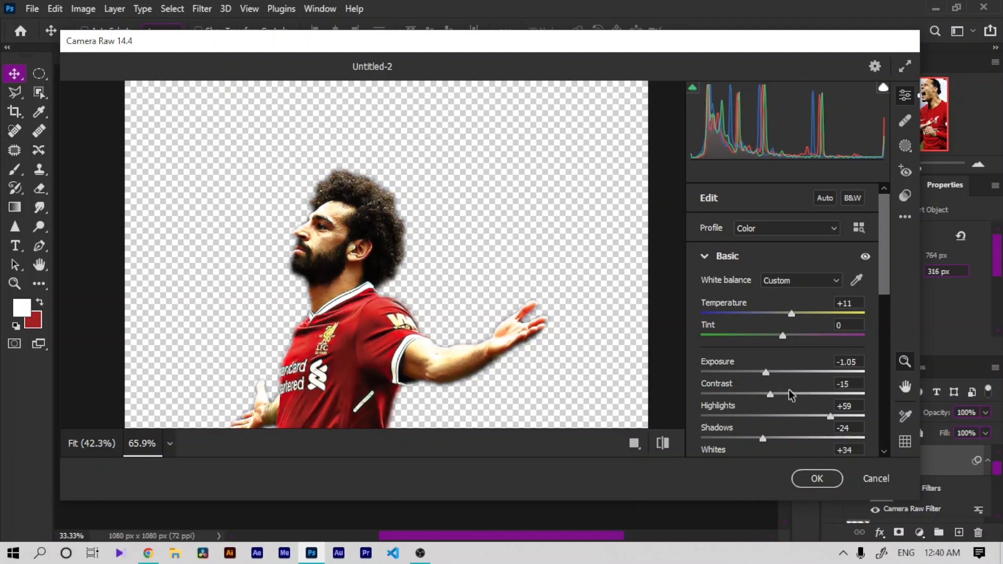
{"action": "left_click", "coordinate": [810, 416]}
{"action": "left_click_drag", "start_coordinate": [809, 416], "coordinate": [832, 417]}
Step: Set Shadows to +55 and Texture to +65, then apply the Camera Raw filter
{"action": "scroll", "coordinate": [805, 366], "scroll_direction": "down", "scroll_amount": 3}
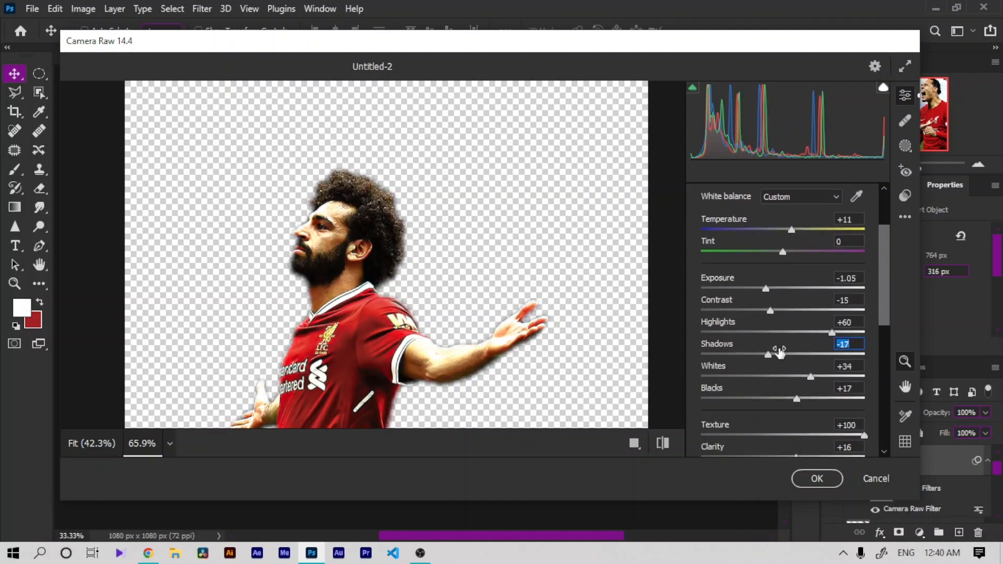
{"action": "left_click_drag", "start_coordinate": [780, 353], "coordinate": [832, 344]}
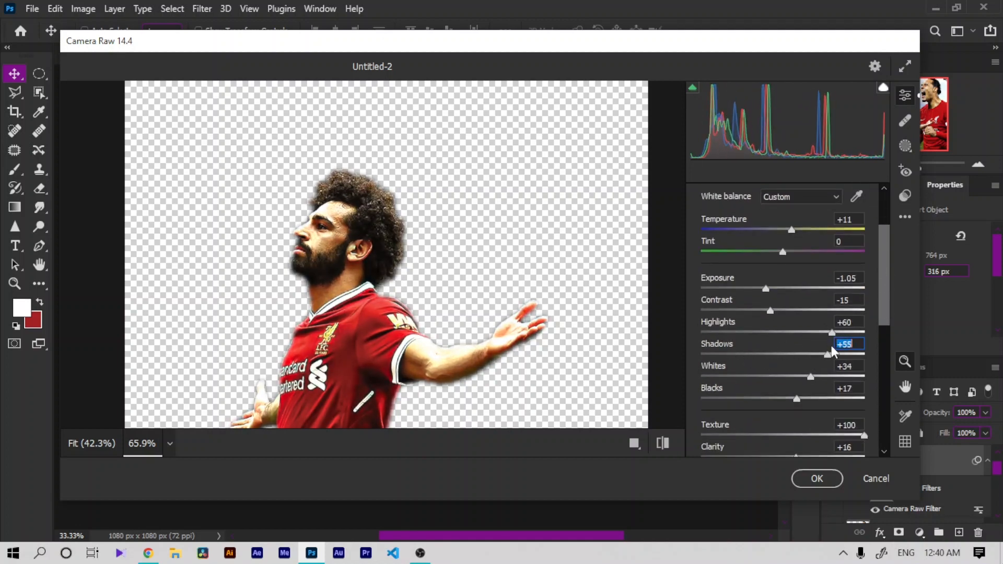
{"action": "left_click_drag", "start_coordinate": [880, 300], "coordinate": [880, 346]}
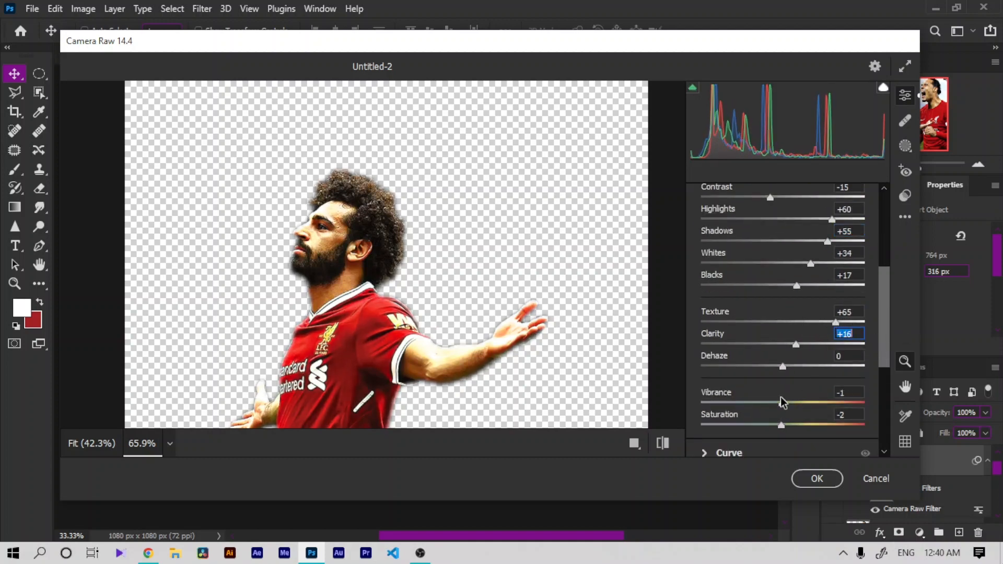
{"action": "left_click", "coordinate": [817, 478]}
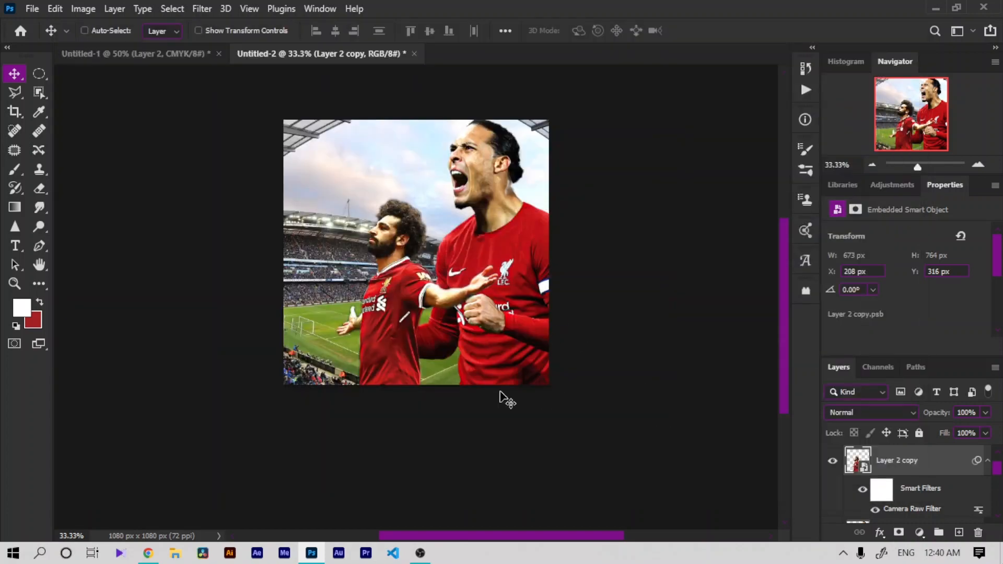
Step: Reposition Salah's cut-out lower in the frame and unhide Layer 3
{"action": "mouse_move", "coordinate": [501, 397]}
{"action": "left_mouse_down"}
{"action": "mouse_move", "coordinate": [550, 405]}
{"action": "mouse_move", "coordinate": [497, 414]}
{"action": "left_mouse_up"}
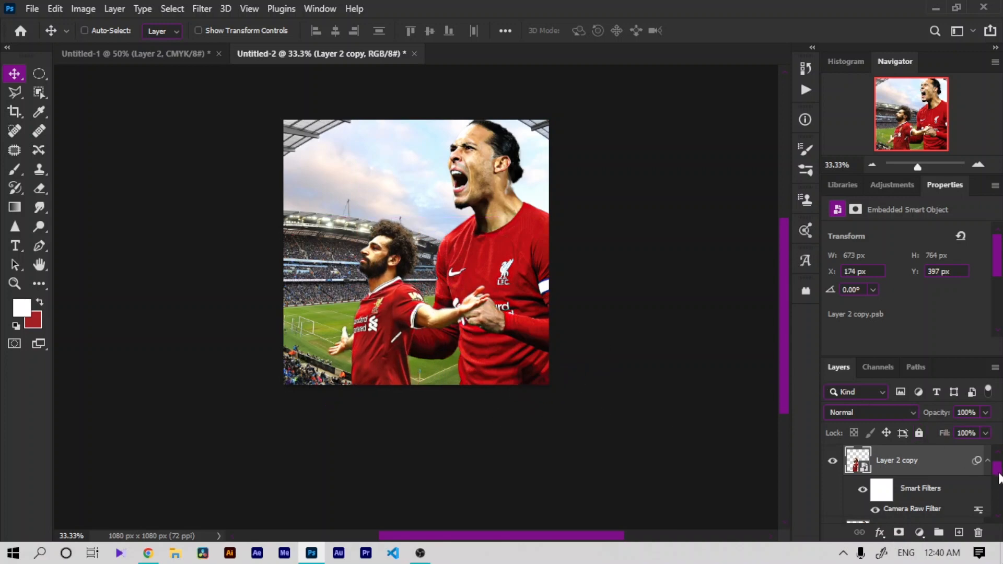
{"action": "scroll", "coordinate": [999, 476], "scroll_direction": "up", "scroll_amount": 1}
{"action": "left_click", "coordinate": [832, 460]}
{"action": "left_click_drag", "start_coordinate": [457, 303], "coordinate": [476, 299]}
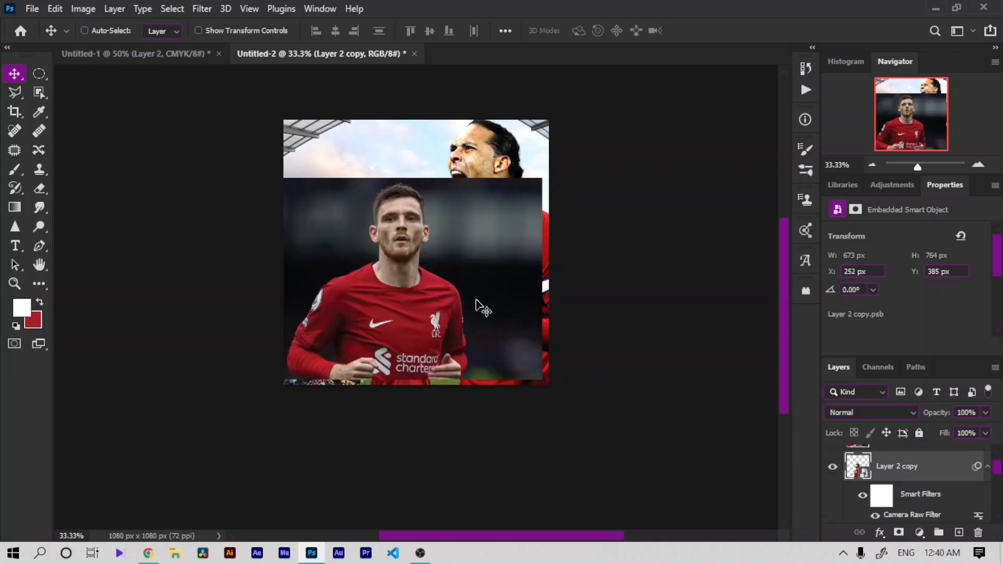
Step: Shift Robertson's photo on Layer 3 slightly right and select its subject
{"action": "left_click", "coordinate": [910, 448]}
{"action": "left_click_drag", "start_coordinate": [405, 198], "coordinate": [427, 203]}
{"action": "left_click", "coordinate": [170, 10]}
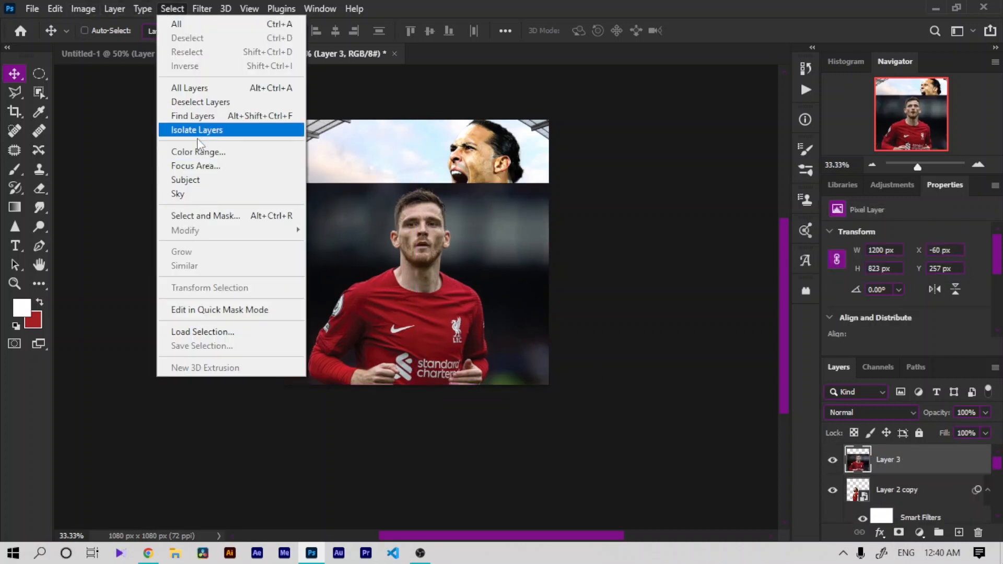
{"action": "left_click", "coordinate": [202, 180]}
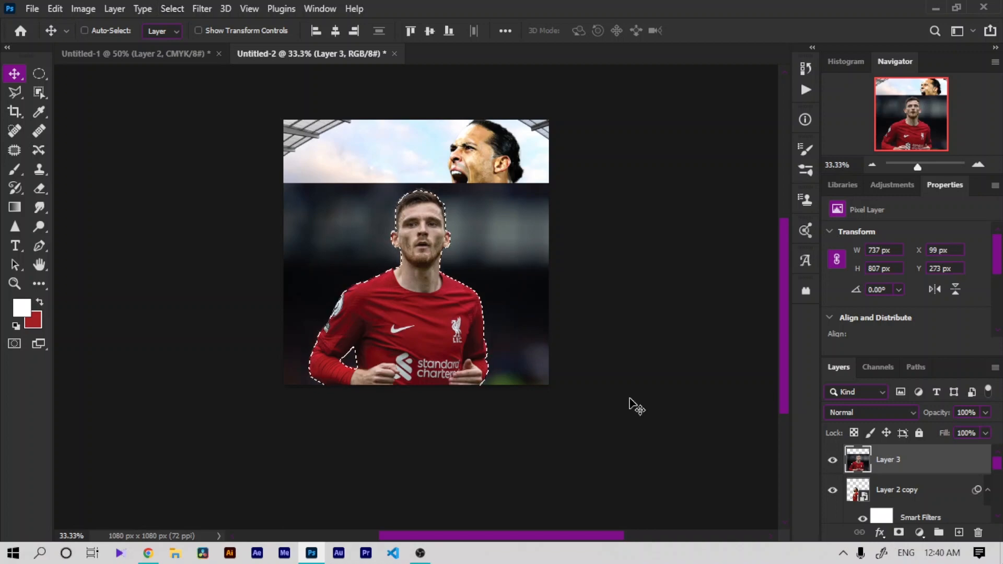
Step: Add a layer mask to Layer 3 from the subject selection
{"action": "key", "text": "ctrl+plus"}
{"action": "key", "text": "ctrl+plus"}
{"action": "key", "text": "ctrl+plus"}
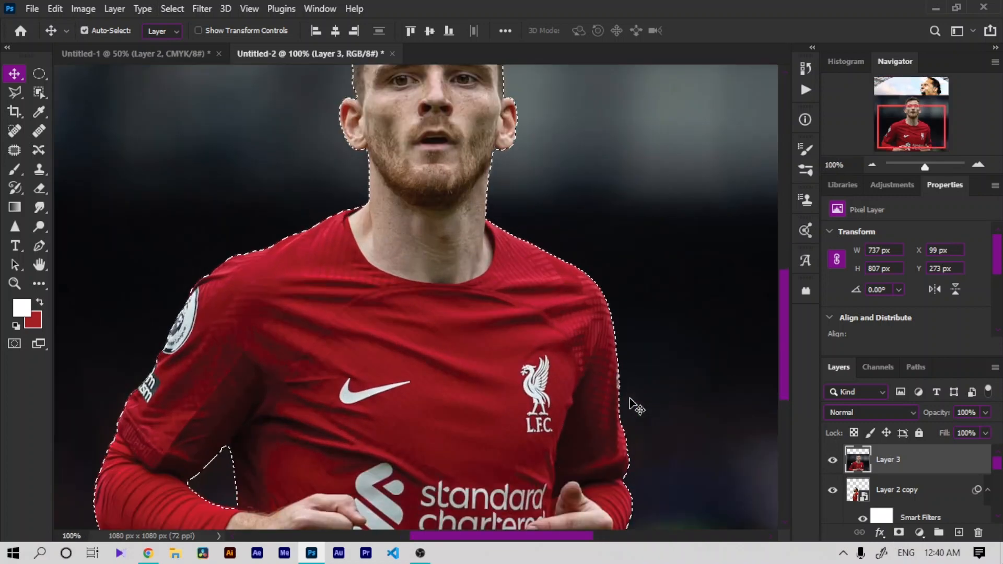
{"action": "key", "text": "ctrl+plus"}
{"action": "left_click", "coordinate": [41, 265]}
{"action": "left_click_drag", "start_coordinate": [220, 273], "coordinate": [471, 79]}
{"action": "left_click_drag", "start_coordinate": [311, 323], "coordinate": [157, 89]}
{"action": "left_click_drag", "start_coordinate": [679, 423], "coordinate": [89, 459]}
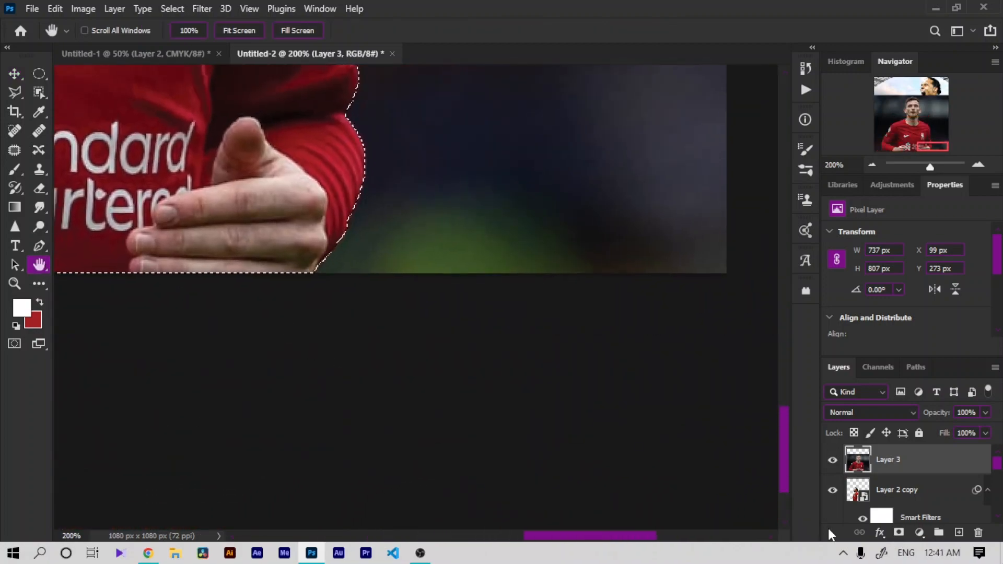
{"action": "left_click", "coordinate": [899, 532]}
Step: Duplicate Layer 3 and hide the original Layer 3
{"action": "key", "text": "ctrl+minus"}
{"action": "key", "text": "ctrl+minus"}
{"action": "key", "text": "ctrl+minus"}
{"action": "key", "text": "ctrl+minus"}
{"action": "key", "text": "ctrl+minus"}
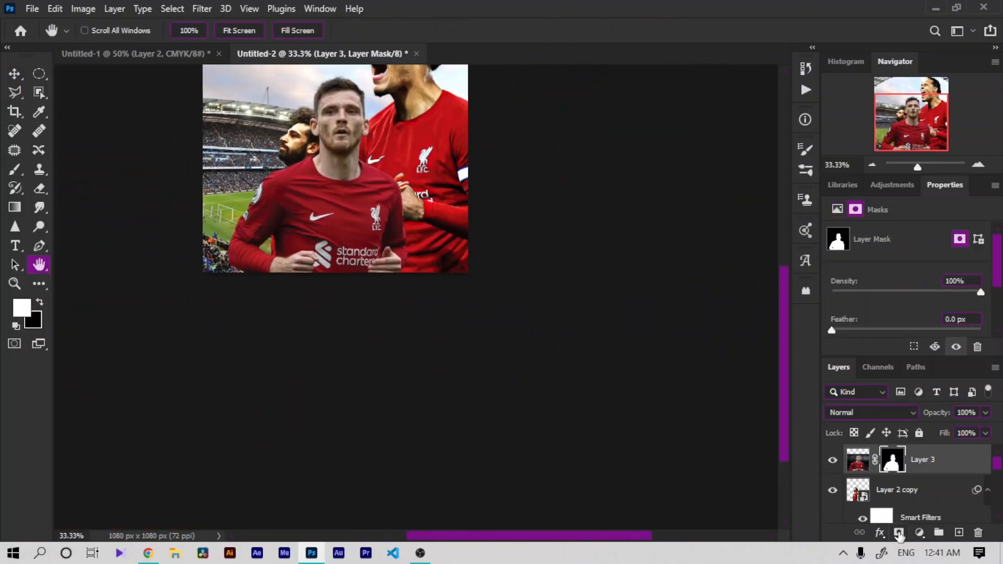
{"action": "left_click_drag", "start_coordinate": [473, 325], "coordinate": [512, 349]}
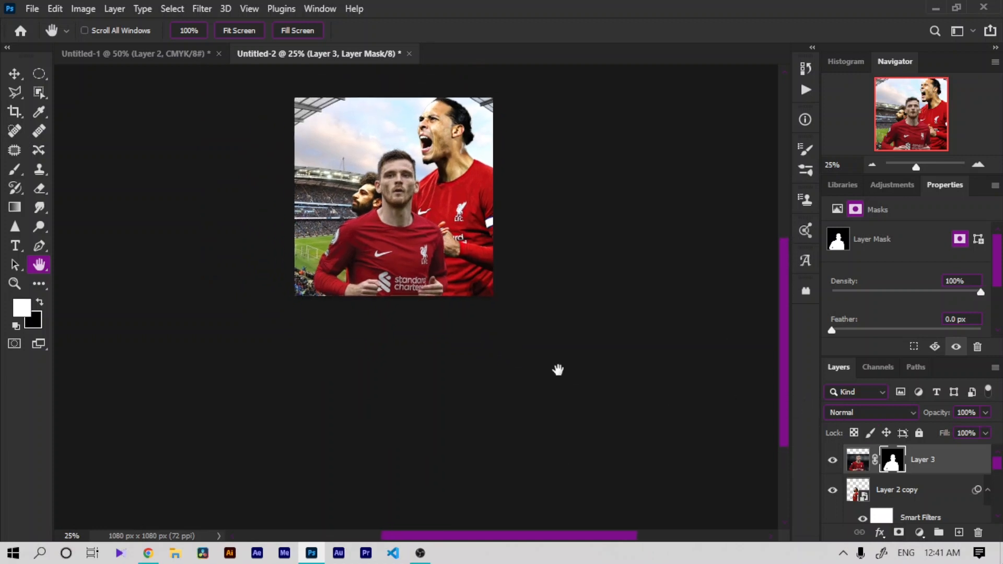
{"action": "key", "text": "ctrl+j"}
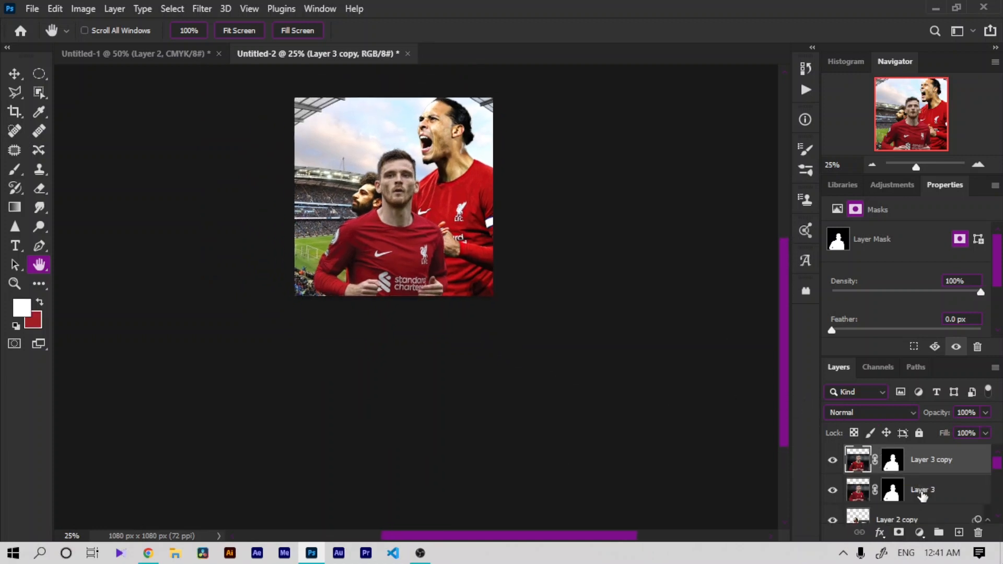
{"action": "left_click_drag", "start_coordinate": [922, 495], "coordinate": [916, 460]}
{"action": "left_click", "coordinate": [832, 462]}
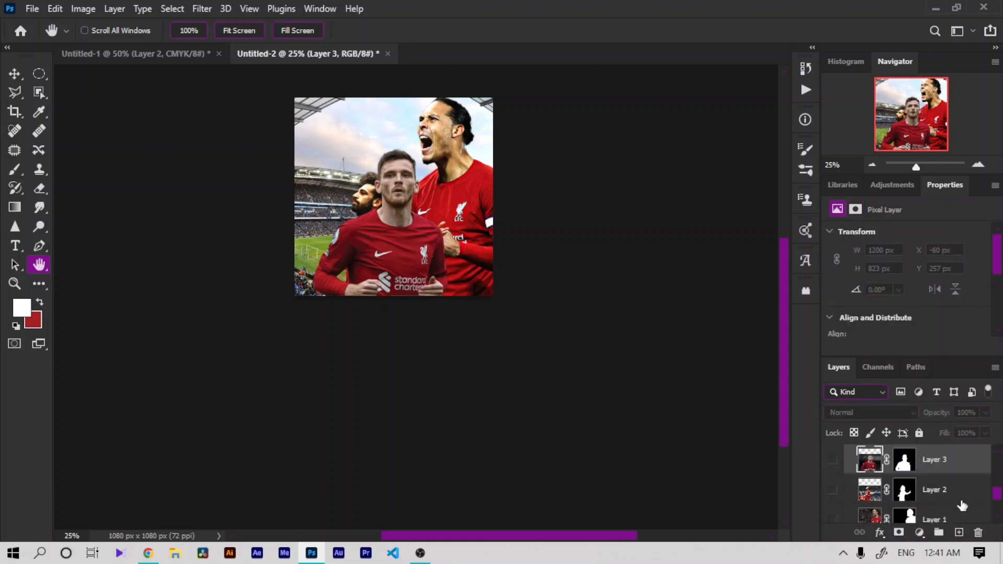
Step: Convert Layer 3 copy to a smart object
{"action": "left_click_drag", "start_coordinate": [996, 498], "coordinate": [996, 469]}
{"action": "left_click", "coordinate": [903, 463]}
{"action": "right_click", "coordinate": [916, 466]}
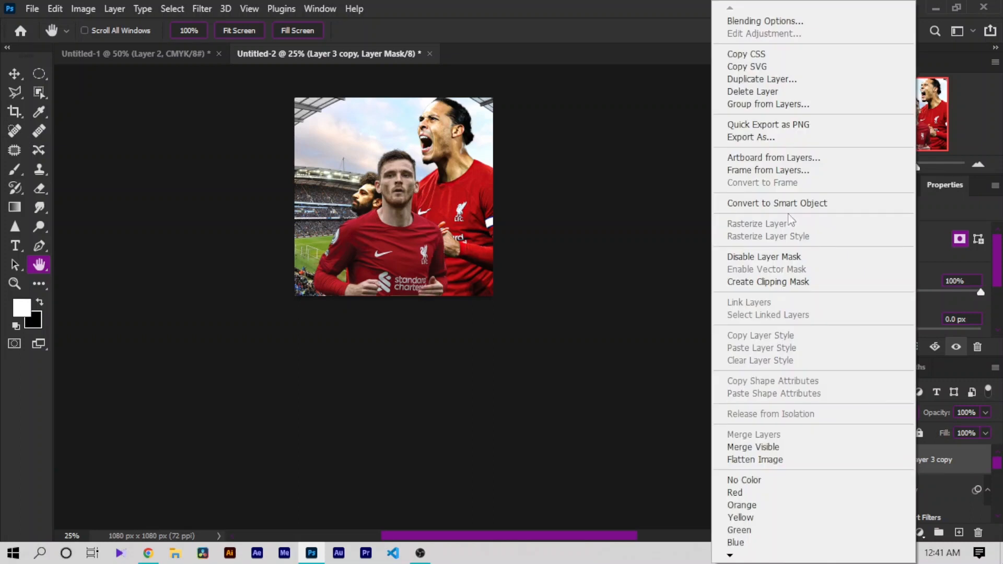
{"action": "left_click", "coordinate": [786, 209]}
Step: Apply the recorded Camera Raw Filter action (Action 5) to Layer 3 copy
{"action": "left_click", "coordinate": [805, 90]}
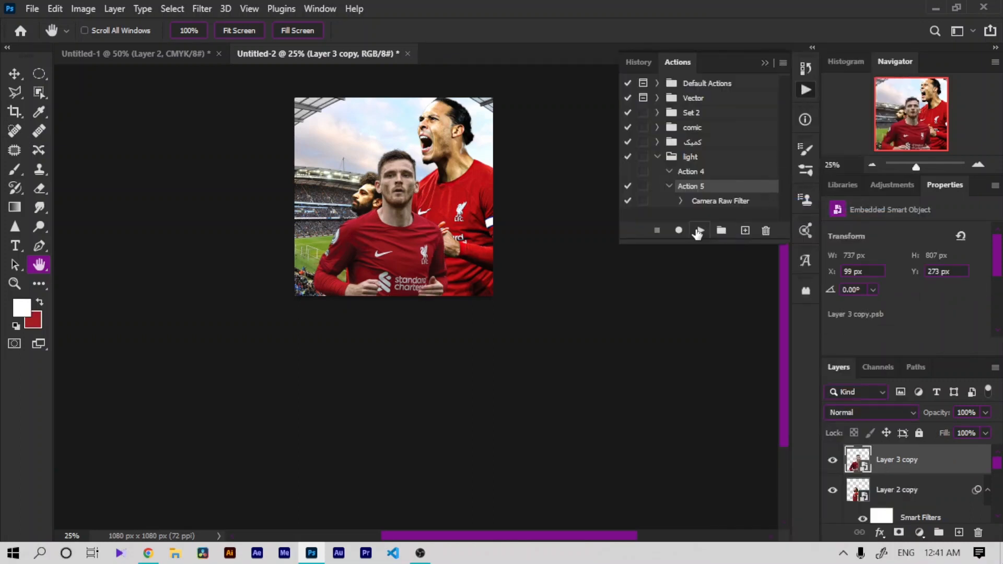
{"action": "left_click", "coordinate": [765, 63]}
{"action": "left_click", "coordinate": [12, 75]}
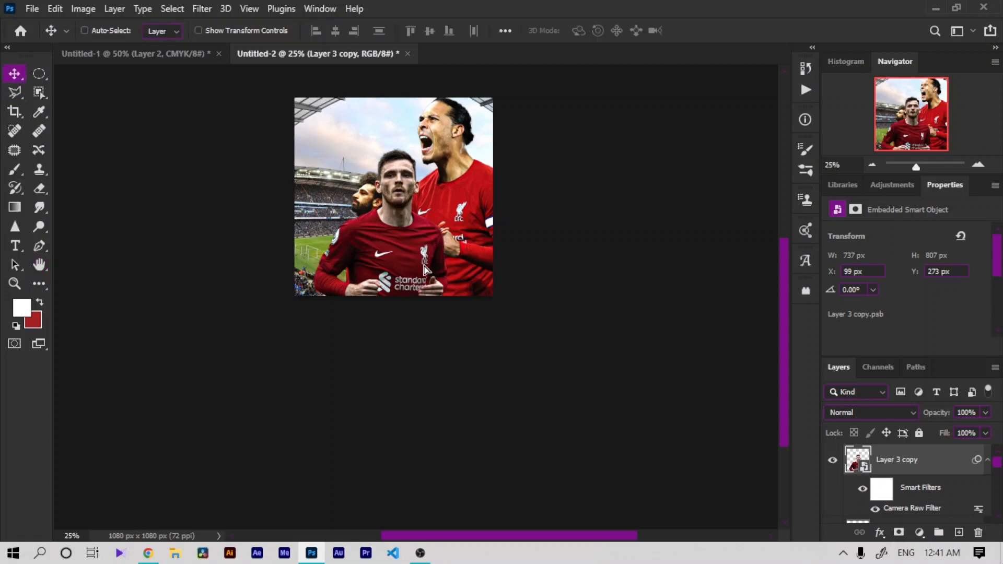
Step: Move Robertson's smart object down and to the right, in front of Van Dijk
{"action": "left_click_drag", "start_coordinate": [426, 266], "coordinate": [469, 277]}
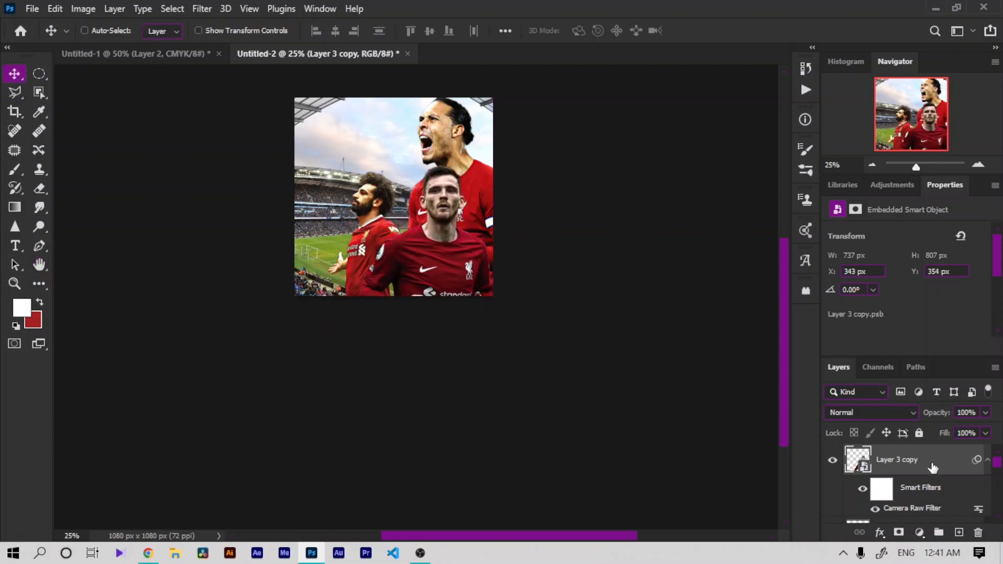
{"action": "mouse_move", "coordinate": [933, 466]}
{"action": "left_mouse_down"}
{"action": "mouse_move", "coordinate": [932, 545]}
{"action": "mouse_move", "coordinate": [922, 480]}
{"action": "left_mouse_up"}
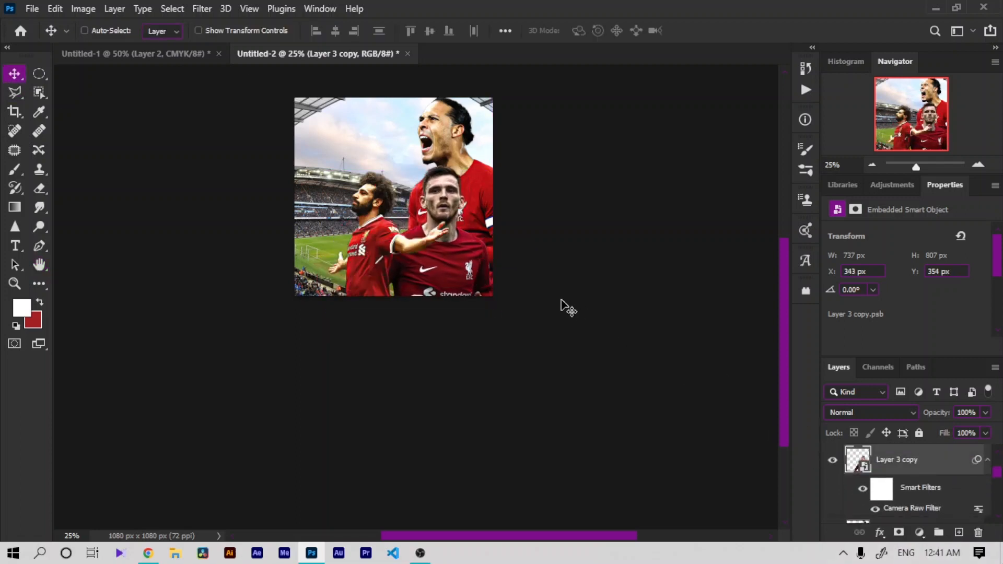
{"action": "mouse_move", "coordinate": [568, 309]}
{"action": "left_mouse_down"}
{"action": "mouse_move", "coordinate": [573, 287]}
{"action": "mouse_move", "coordinate": [579, 294]}
{"action": "left_mouse_up"}
Step: Edit Robertson's Camera Raw filter: temperature +17, exposure -0.80, and contrast raised
{"action": "key", "text": "ctrl+minus"}
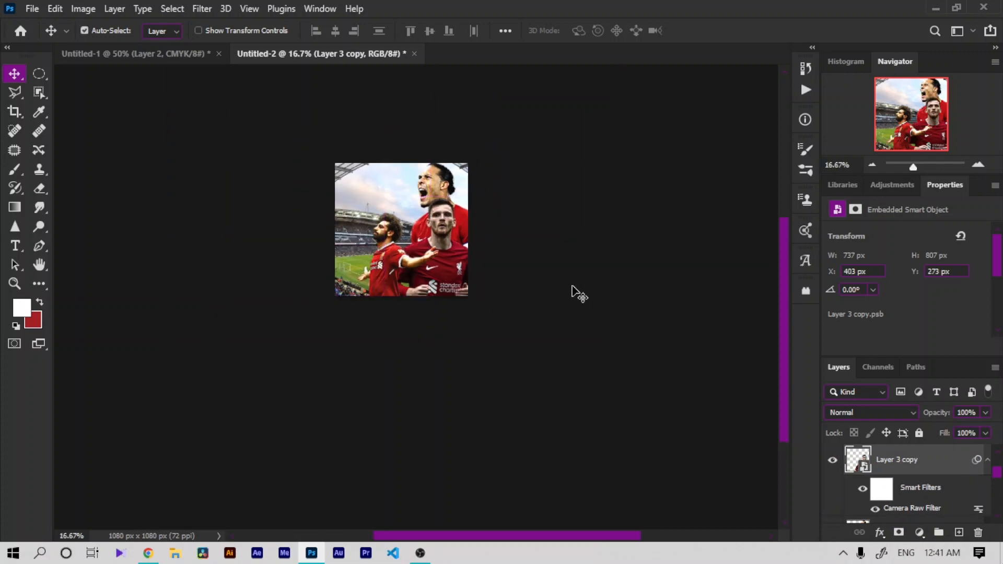
{"action": "key", "text": "ctrl+plus"}
{"action": "key", "text": "ctrl+plus"}
{"action": "key", "text": "ctrl+plus"}
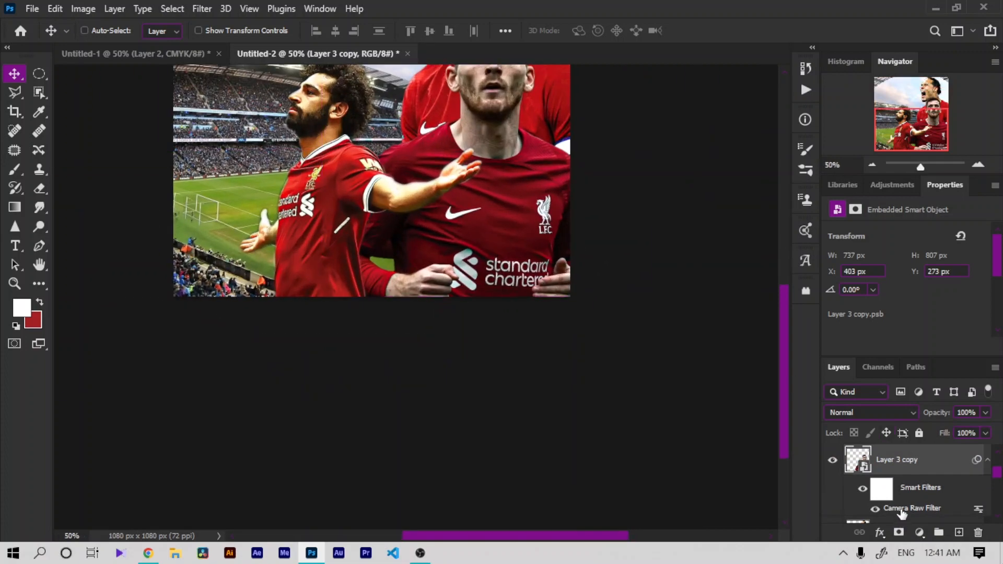
{"action": "double_click", "coordinate": [898, 508]}
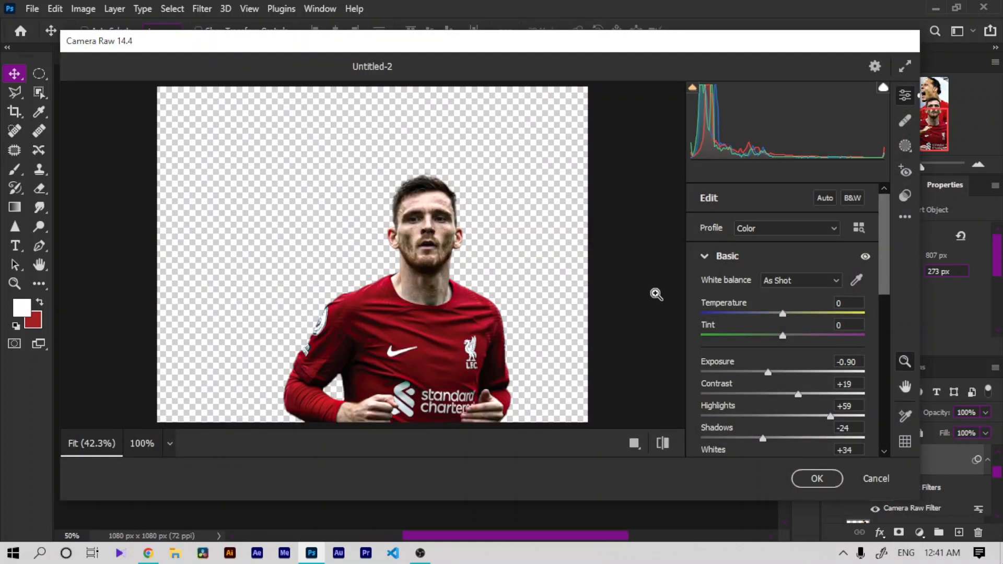
{"action": "mouse_move", "coordinate": [800, 313]}
{"action": "left_mouse_down"}
{"action": "mouse_move", "coordinate": [810, 312]}
{"action": "mouse_move", "coordinate": [796, 313]}
{"action": "left_mouse_up"}
{"action": "left_click_drag", "start_coordinate": [797, 394], "coordinate": [771, 371]}
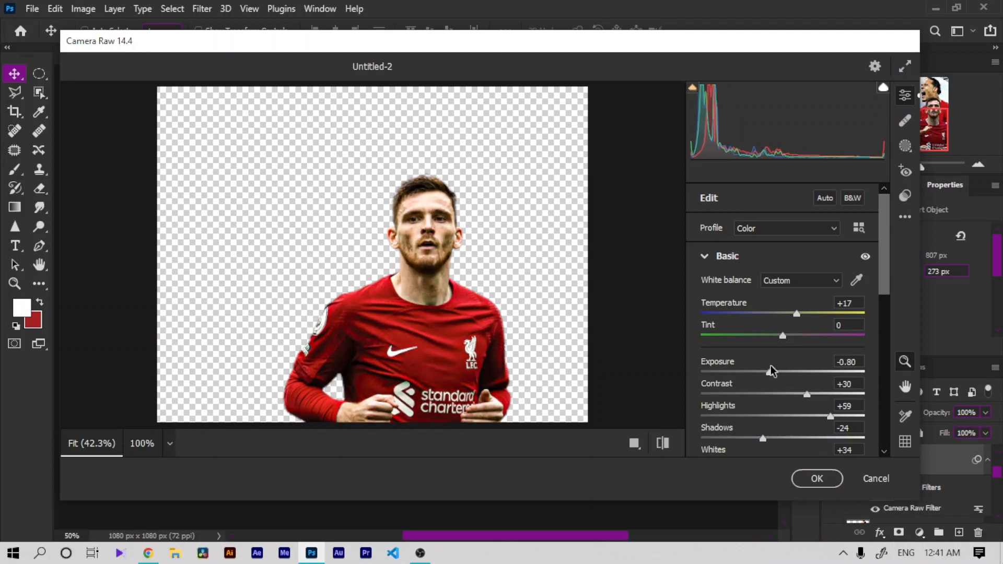
{"action": "left_click", "coordinate": [798, 416]}
{"action": "mouse_move", "coordinate": [799, 415]}
{"action": "left_mouse_down"}
{"action": "mouse_move", "coordinate": [841, 409]}
{"action": "mouse_move", "coordinate": [816, 412]}
{"action": "left_mouse_up"}
{"action": "left_click", "coordinate": [810, 480]}
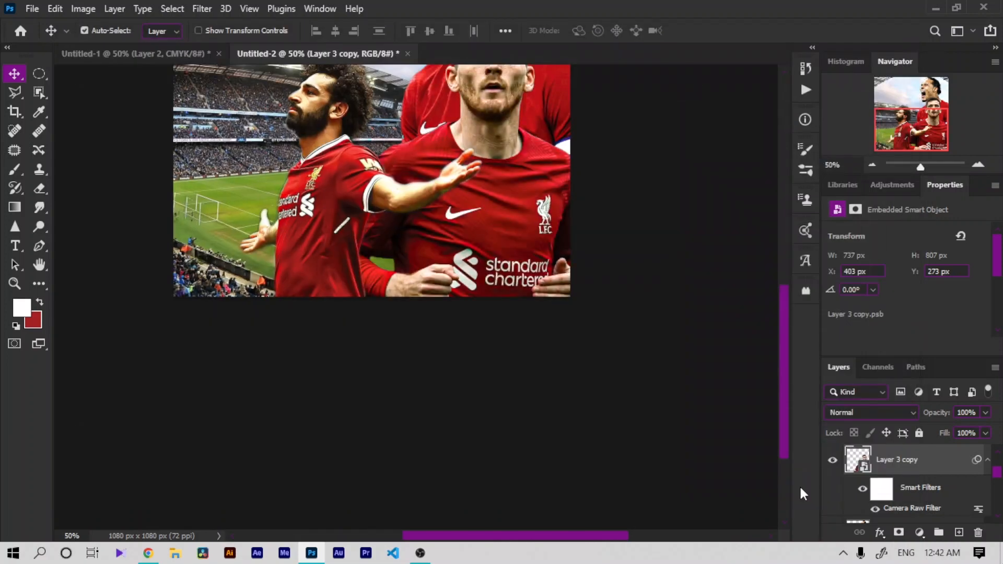
Step: Add an Exposure adjustment above the stadium background Layer 4 with exposure -2.07
{"action": "key", "text": "ctrl+minus"}
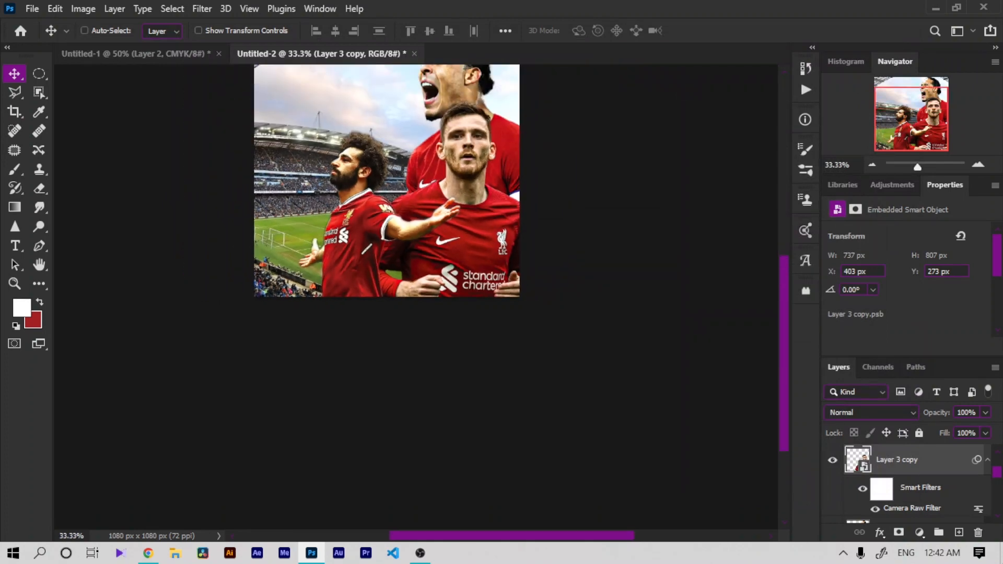
{"action": "scroll", "coordinate": [998, 481], "scroll_direction": "down", "scroll_amount": 3}
{"action": "left_click", "coordinate": [833, 478]}
{"action": "left_click", "coordinate": [833, 478]}
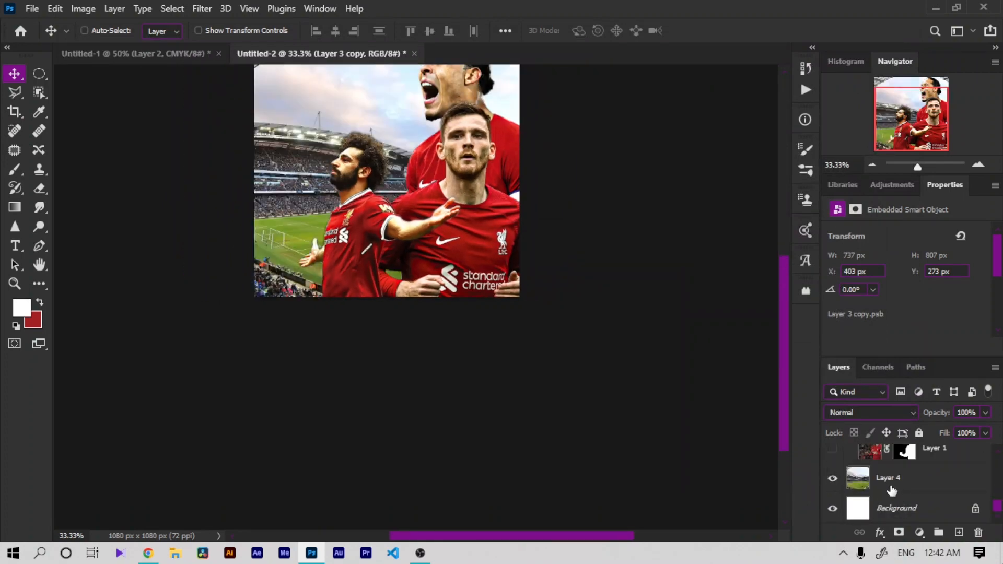
{"action": "left_click", "coordinate": [892, 491]}
{"action": "left_click", "coordinate": [918, 534]}
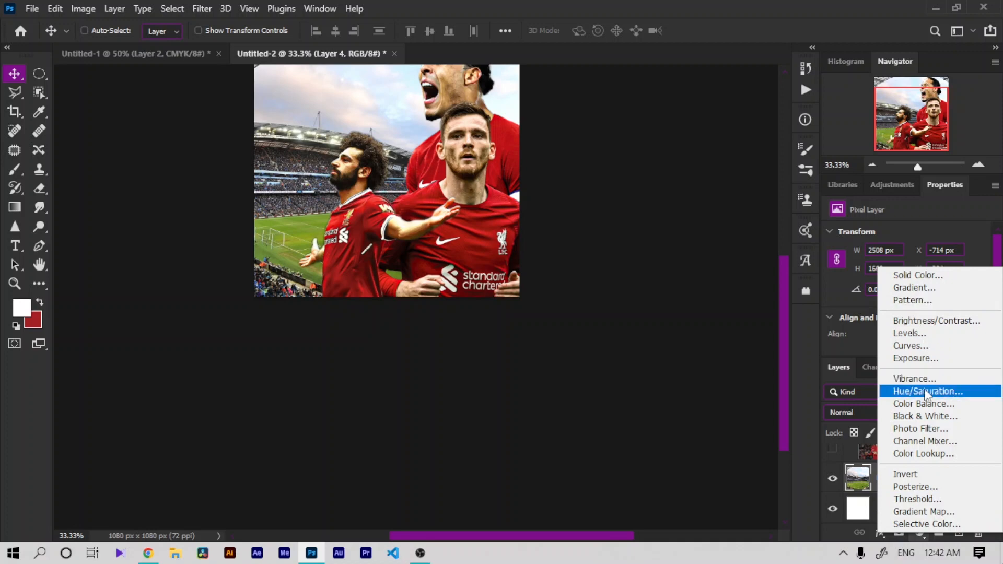
{"action": "left_click", "coordinate": [935, 359]}
{"action": "left_click_drag", "start_coordinate": [906, 265], "coordinate": [883, 268]}
{"action": "left_click", "coordinate": [39, 265]}
{"action": "left_click_drag", "start_coordinate": [395, 217], "coordinate": [409, 370]}
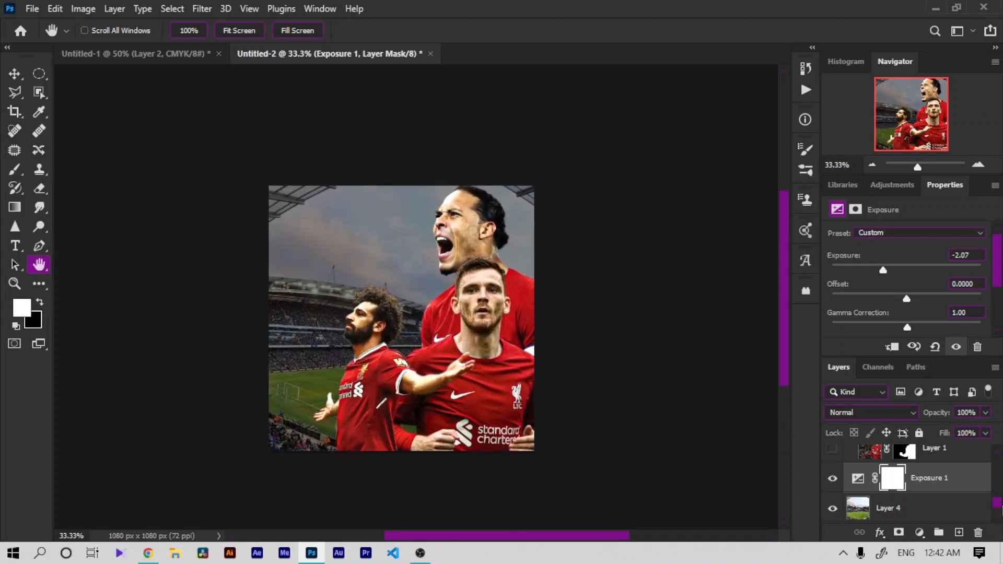
Step: Duplicate Van Dijk's layer, Layer 1 copy
{"action": "left_click_drag", "start_coordinate": [1001, 506], "coordinate": [1002, 480]}
{"action": "left_click", "coordinate": [916, 500]}
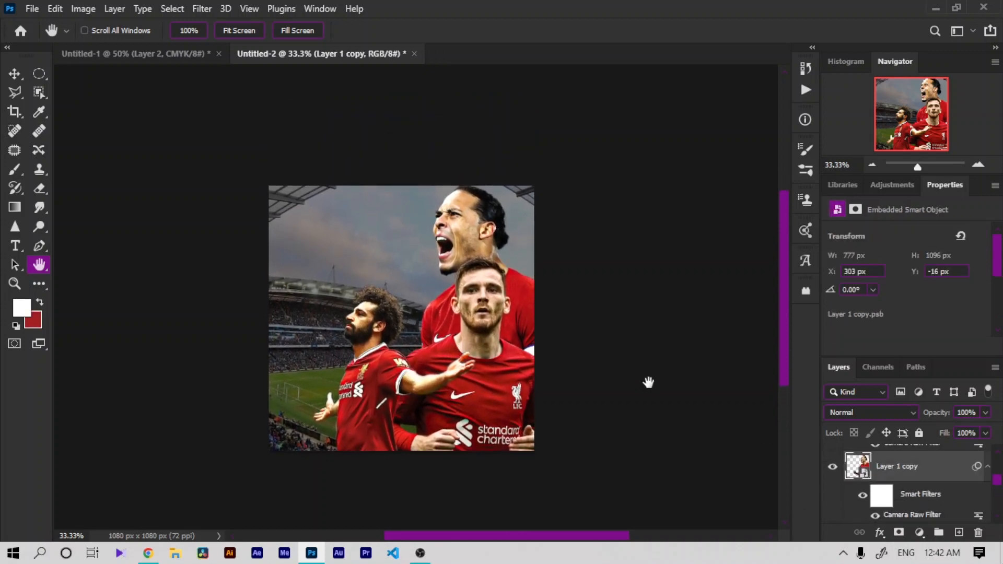
{"action": "key", "text": "ctrl+j"}
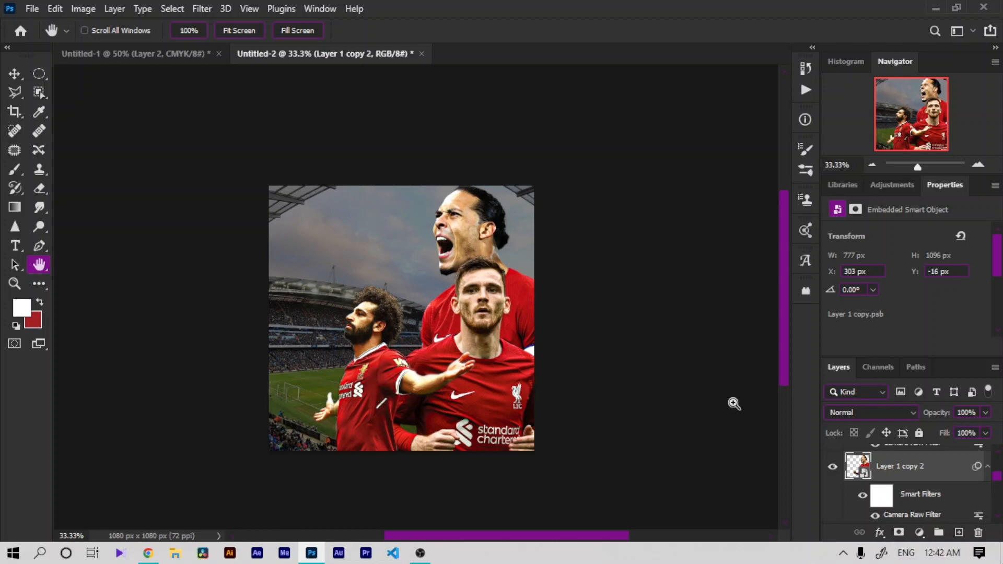
Step: Smudge Van Dijk's hair edges on Layer 1 copy 2 with the Smudge tool at 20% strength
{"action": "key", "text": "ctrl+plus"}
{"action": "key", "text": "ctrl+plus"}
{"action": "left_click", "coordinate": [39, 207]}
{"action": "left_click", "coordinate": [480, 232]}
{"action": "key", "text": "Return"}
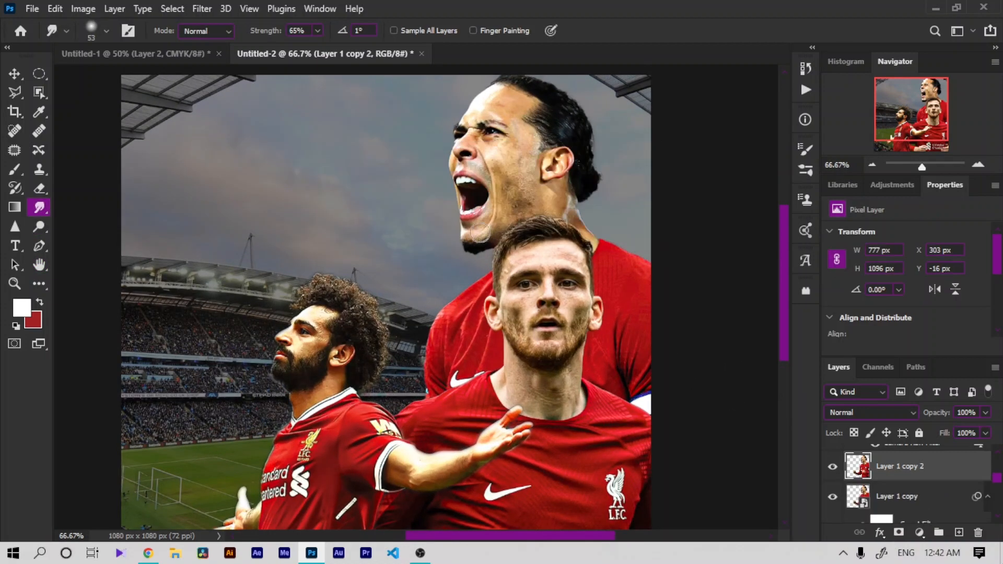
{"action": "left_click", "coordinate": [35, 265]}
{"action": "left_click_drag", "start_coordinate": [441, 198], "coordinate": [310, 315]}
{"action": "key", "text": "ctrl+plus"}
{"action": "key", "text": "ctrl+plus"}
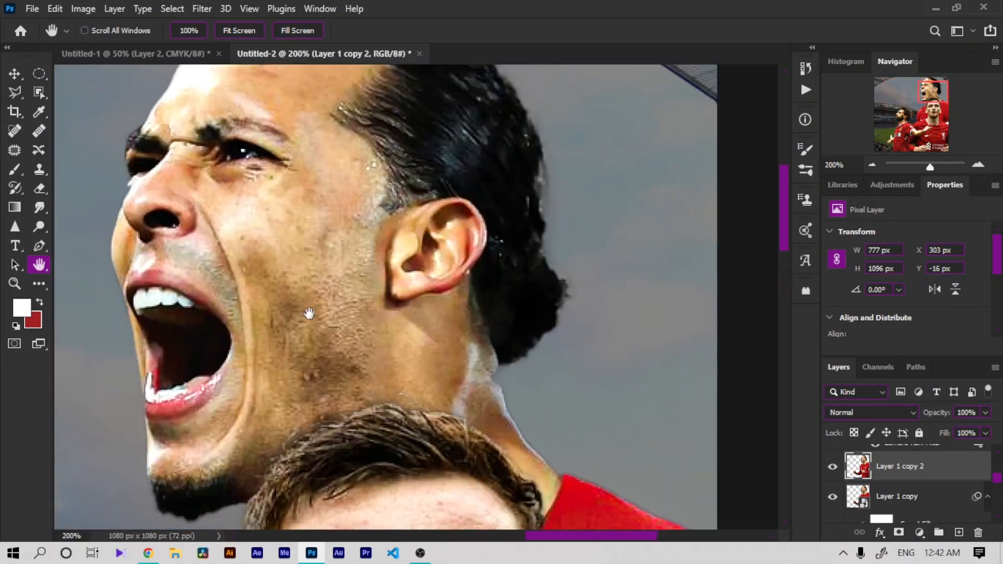
{"action": "left_click_drag", "start_coordinate": [387, 219], "coordinate": [297, 358]}
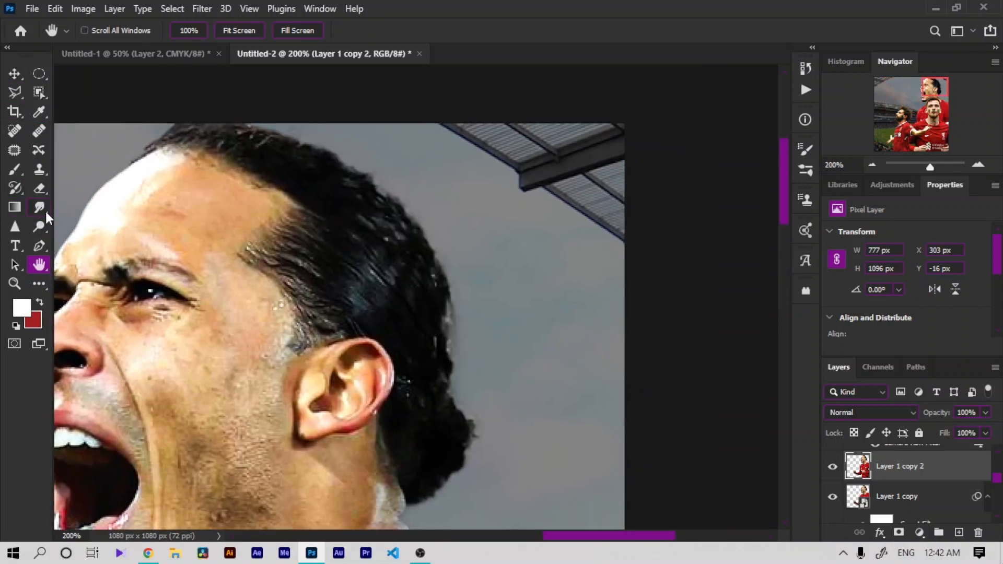
{"action": "left_click", "coordinate": [40, 209]}
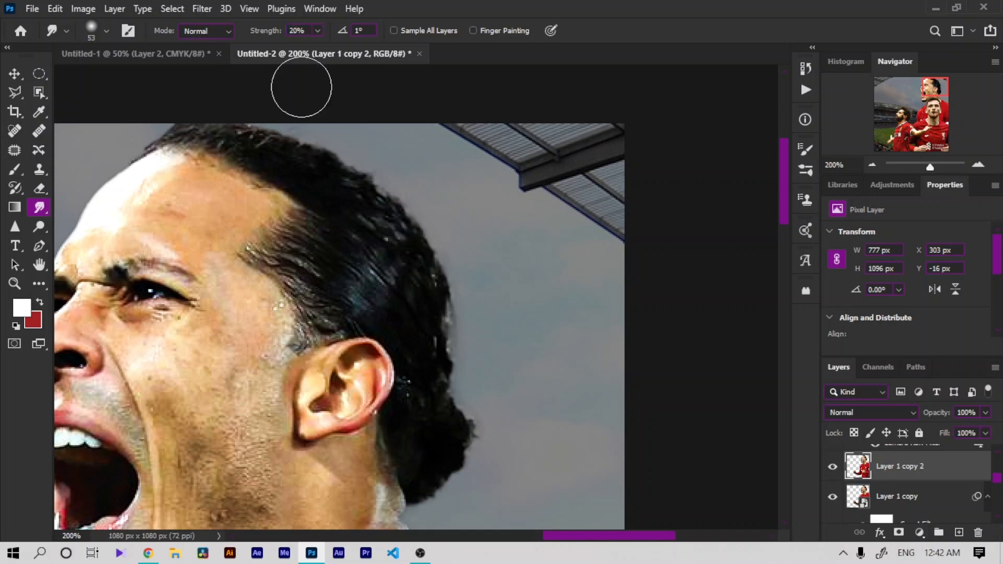
{"action": "left_click_drag", "start_coordinate": [335, 187], "coordinate": [395, 255]}
{"action": "mouse_move", "coordinate": [398, 213]}
{"action": "left_mouse_down"}
{"action": "mouse_move", "coordinate": [441, 289]}
{"action": "mouse_move", "coordinate": [435, 403]}
{"action": "left_mouse_up"}
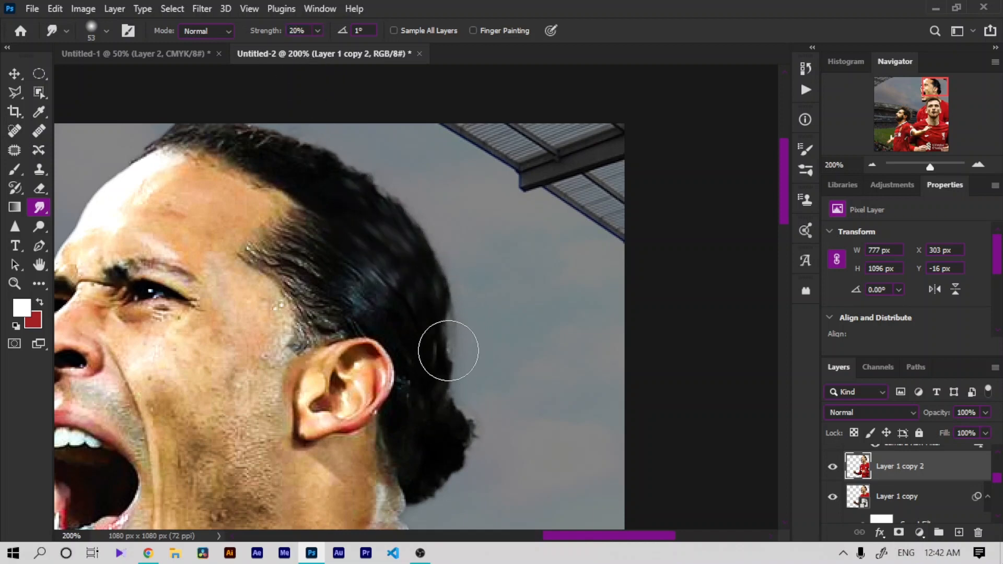
{"action": "left_click_drag", "start_coordinate": [451, 322], "coordinate": [447, 350]}
{"action": "left_click_drag", "start_coordinate": [215, 106], "coordinate": [313, 147]}
{"action": "left_click_drag", "start_coordinate": [282, 115], "coordinate": [381, 197]}
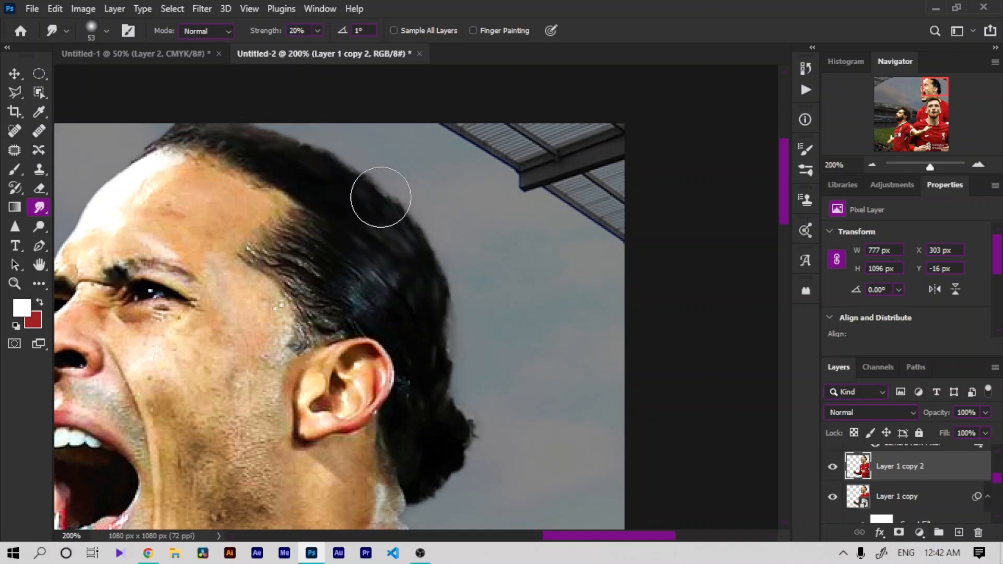
{"action": "left_click_drag", "start_coordinate": [323, 276], "coordinate": [373, 296]}
{"action": "left_click_drag", "start_coordinate": [444, 315], "coordinate": [449, 371]}
{"action": "mouse_move", "coordinate": [475, 451]}
{"action": "left_mouse_down"}
{"action": "mouse_move", "coordinate": [423, 469]}
{"action": "mouse_move", "coordinate": [436, 481]}
{"action": "mouse_move", "coordinate": [406, 430]}
{"action": "left_mouse_up"}
Step: Zoom and pan around the composite to review the result
{"action": "key", "text": "ctrl+minus"}
{"action": "key", "text": "ctrl+minus"}
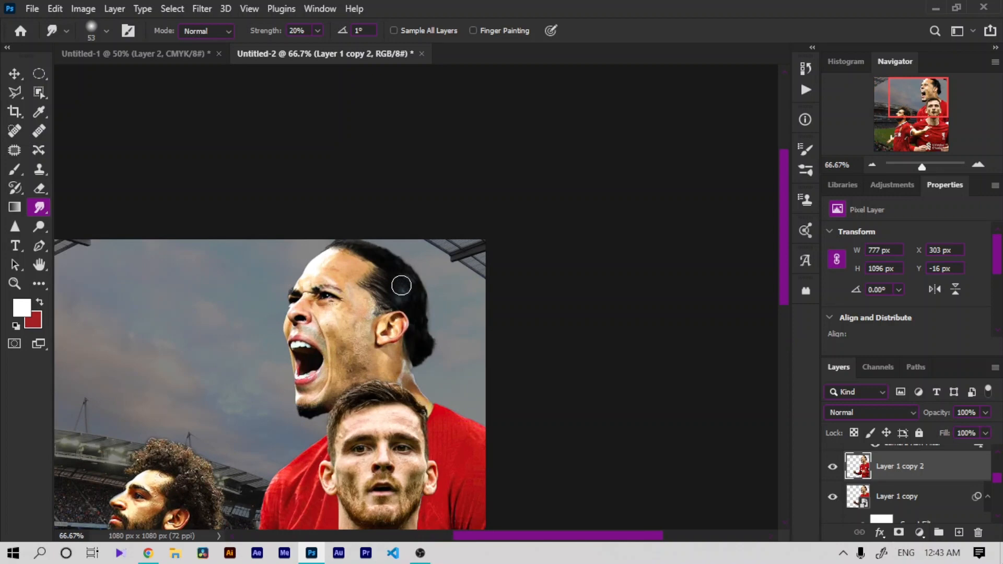
{"action": "key", "text": "ctrl+minus"}
{"action": "key", "text": "ctrl+minus"}
{"action": "key", "text": "ctrl+minus"}
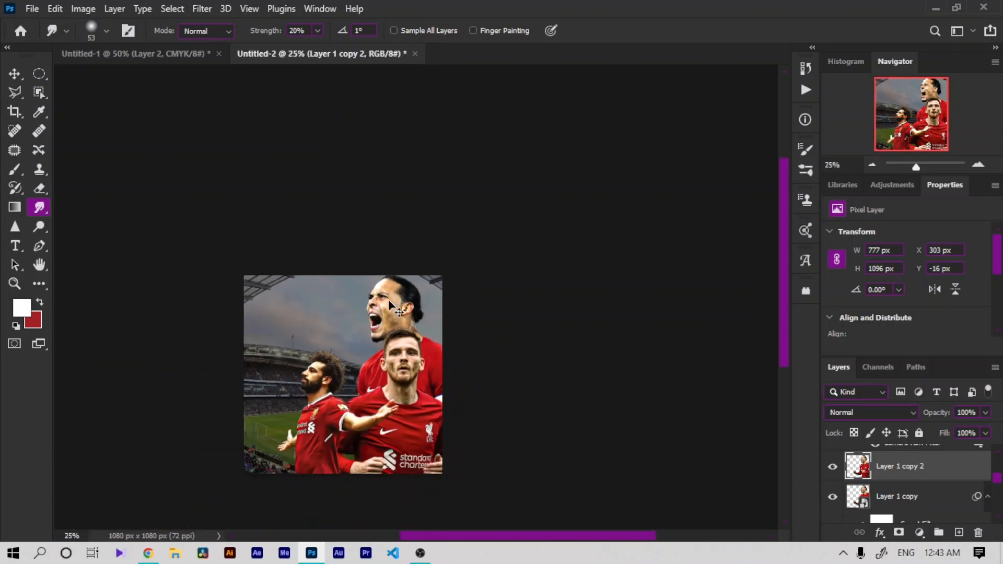
{"action": "key", "text": "ctrl+plus"}
{"action": "key", "text": "ctrl+plus"}
{"action": "key", "text": "ctrl+plus"}
{"action": "left_click", "coordinate": [38, 263]}
{"action": "left_click_drag", "start_coordinate": [95, 491], "coordinate": [305, 282]}
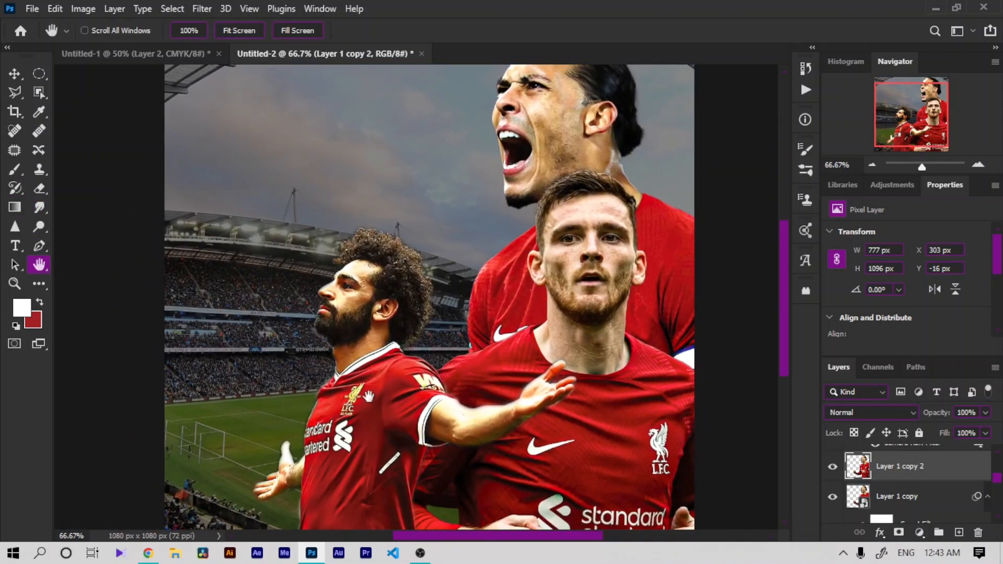
{"action": "left_click_drag", "start_coordinate": [464, 426], "coordinate": [470, 426]}
{"action": "key", "text": "ctrl+minus"}
{"action": "key", "text": "ctrl+minus"}
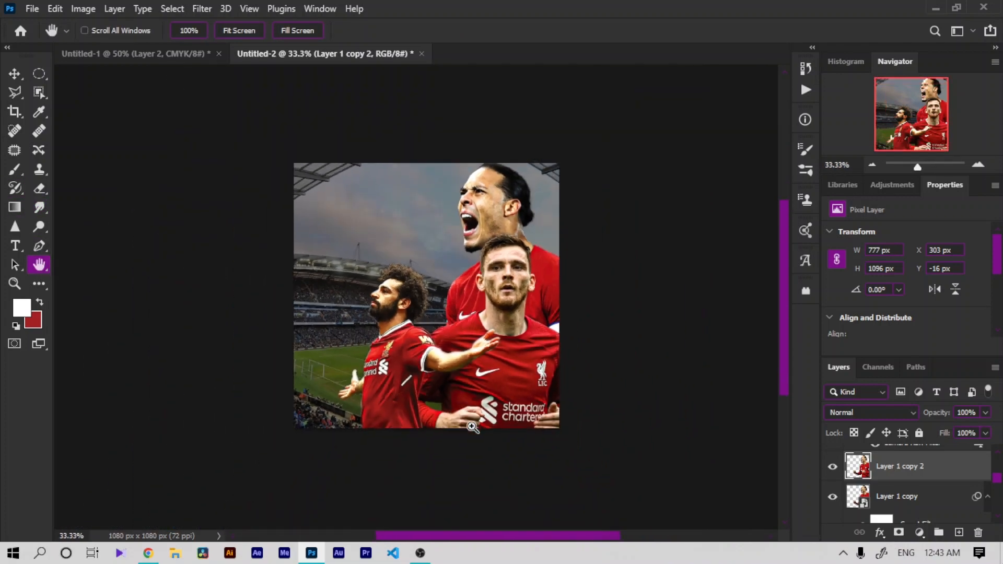
{"action": "key", "text": "ctrl+plus"}
{"action": "scroll", "coordinate": [957, 511], "scroll_direction": "down", "scroll_amount": 5}
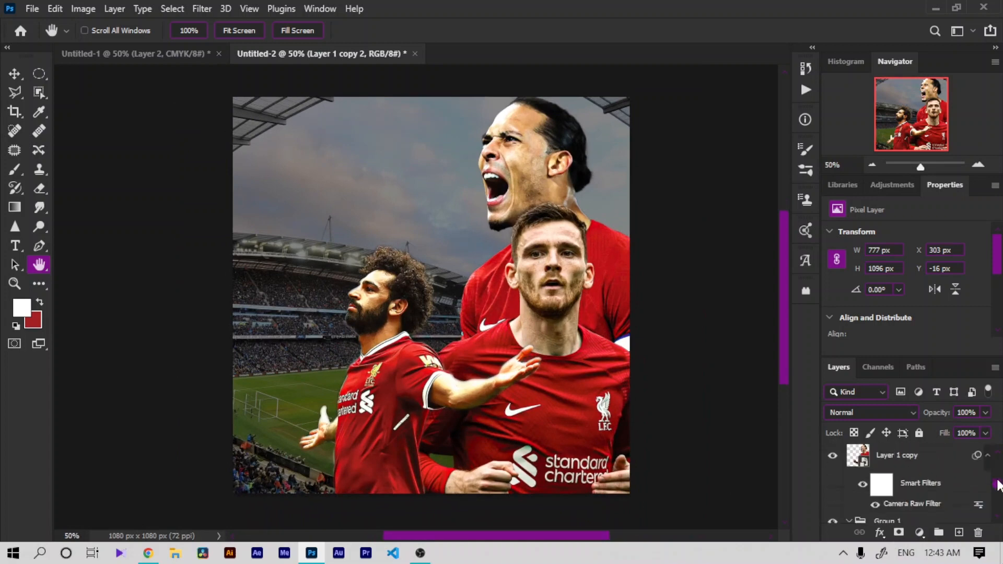
Step: Add a black 000000 Solid Color fill layer above Group 1 and set its blend mode to Screen
{"action": "left_click", "coordinate": [894, 465]}
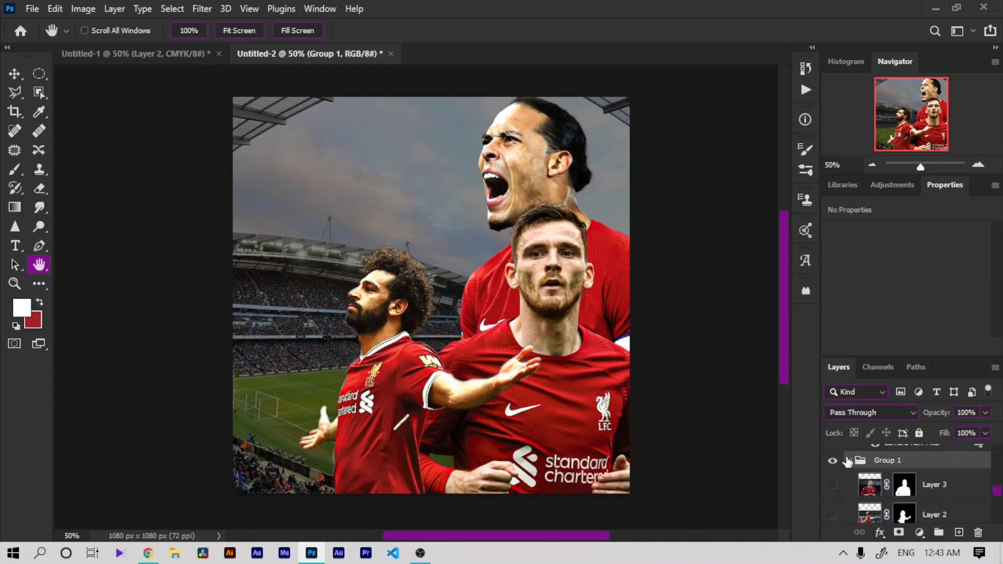
{"action": "left_click", "coordinate": [849, 460]}
{"action": "left_click", "coordinate": [919, 532]}
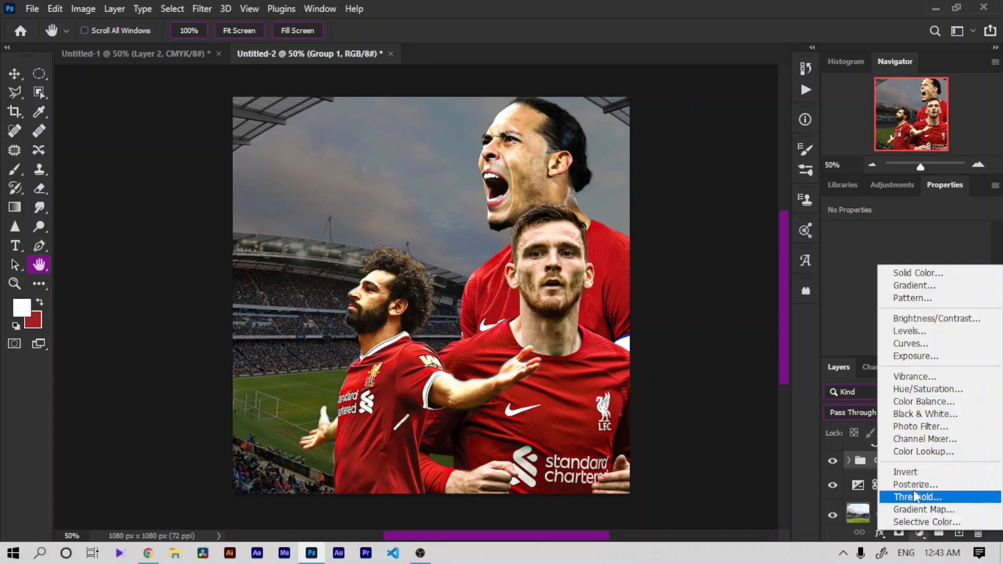
{"action": "left_click", "coordinate": [909, 271]}
{"action": "type", "text": "000000"}
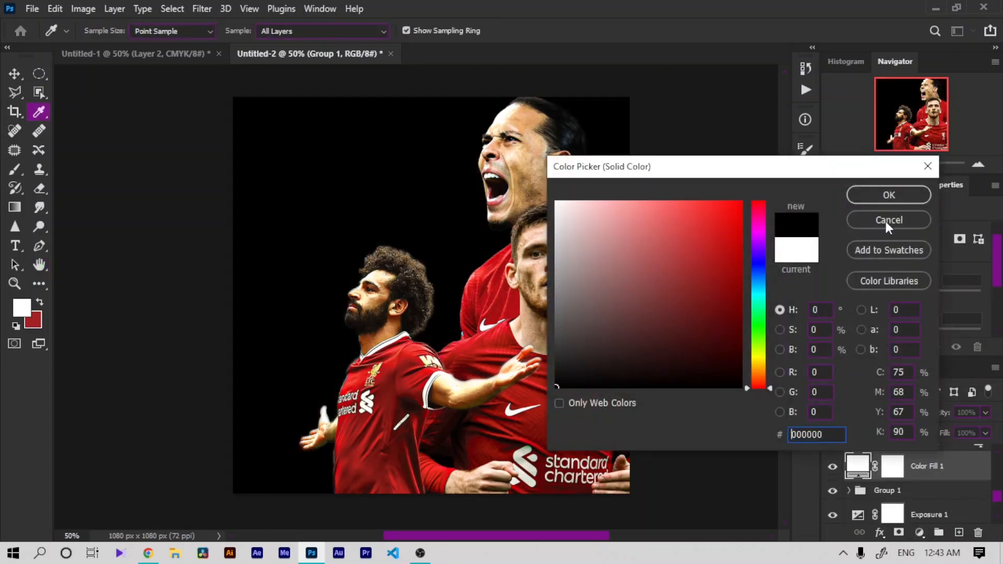
{"action": "left_click", "coordinate": [888, 195]}
{"action": "left_click", "coordinate": [879, 408]}
{"action": "left_click", "coordinate": [875, 289]}
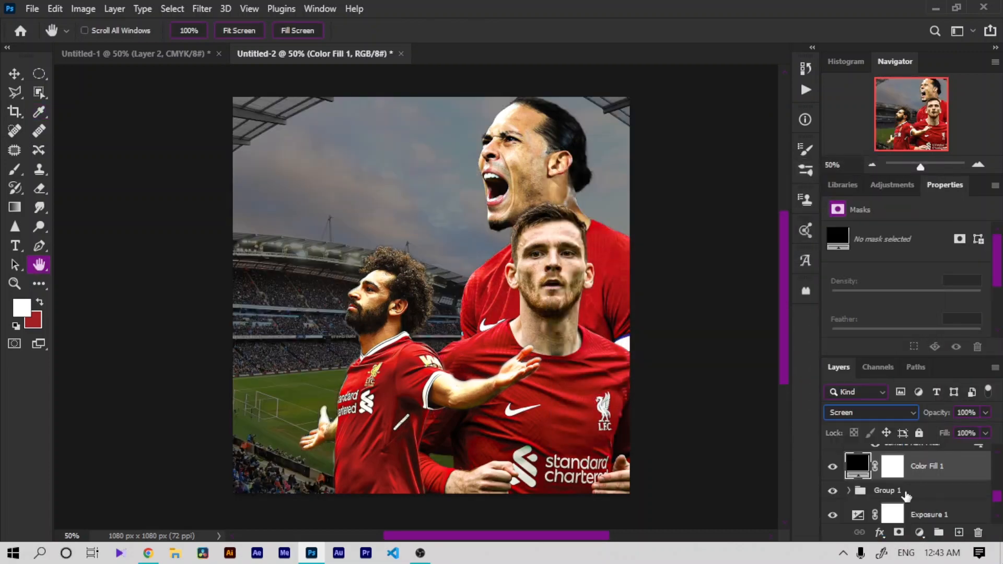
Step: Add a Gradient Map adjustment layer and set its left gradient stop to black 000000
{"action": "left_click", "coordinate": [920, 532]}
{"action": "left_click", "coordinate": [918, 511]}
{"action": "left_click", "coordinate": [925, 248]}
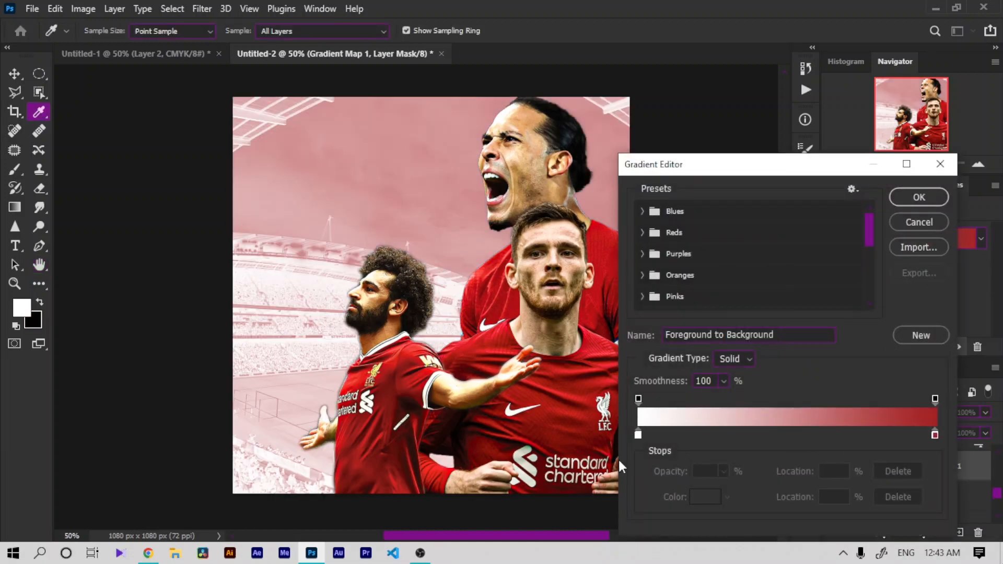
{"action": "left_click", "coordinate": [639, 433]}
{"action": "left_click", "coordinate": [704, 499]}
{"action": "left_click", "coordinate": [557, 387]}
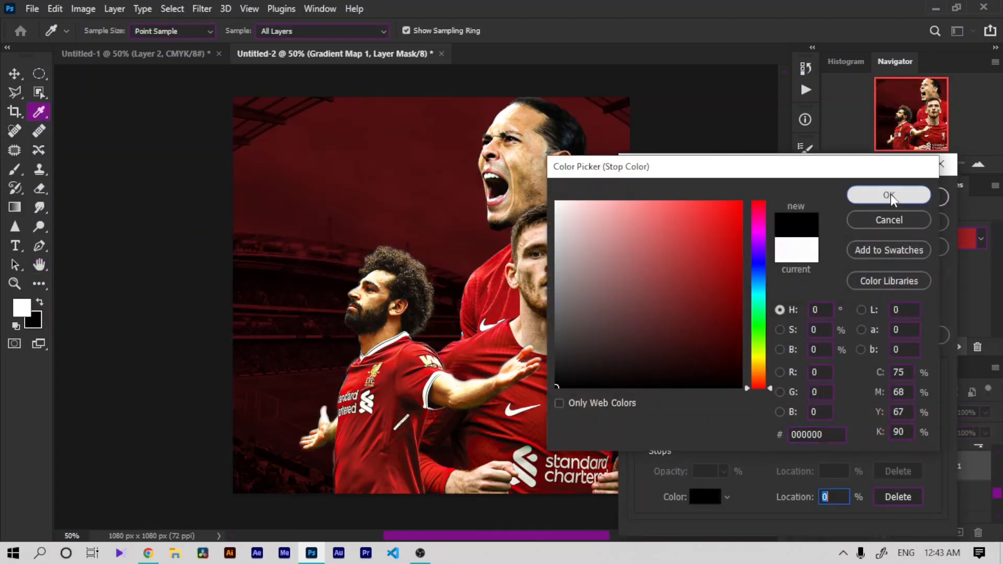
{"action": "left_click", "coordinate": [888, 194]}
Step: Place the red stop near the gradient's middle and set the right stop to white ffffff
{"action": "left_click_drag", "start_coordinate": [936, 435], "coordinate": [774, 435]}
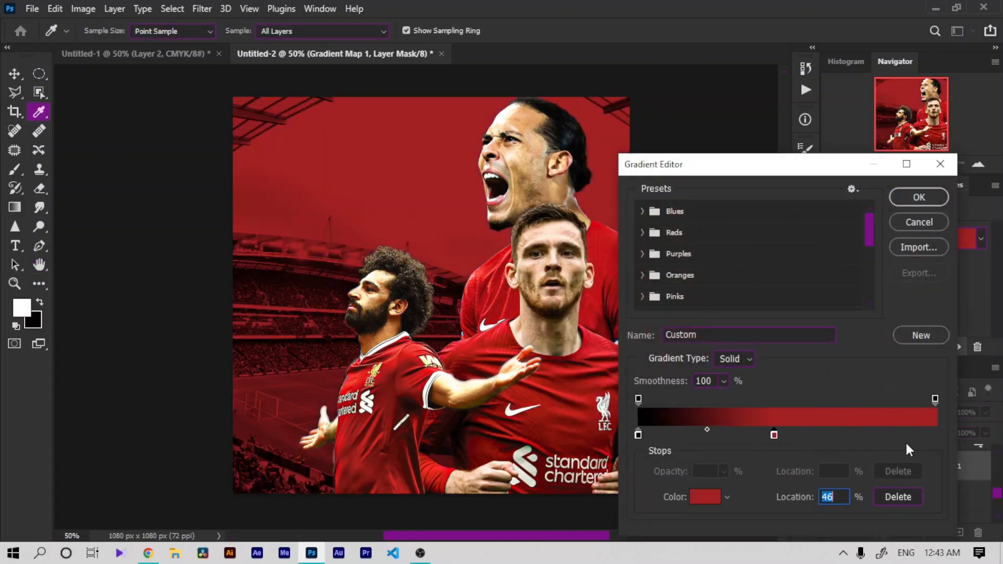
{"action": "left_click", "coordinate": [705, 497]}
{"action": "left_click", "coordinate": [557, 202]}
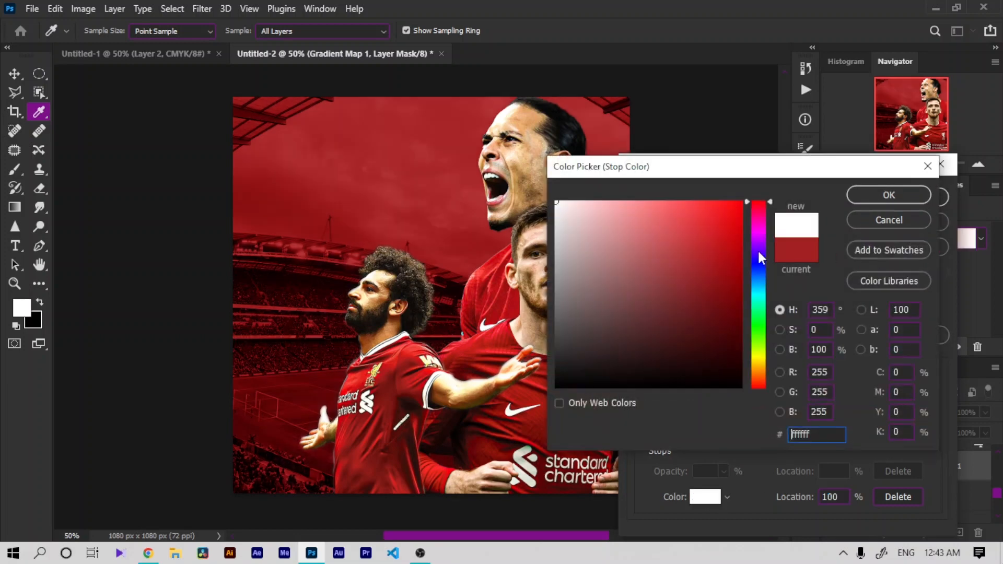
{"action": "left_click", "coordinate": [888, 193]}
{"action": "left_click_drag", "start_coordinate": [773, 439], "coordinate": [793, 440]}
{"action": "left_click", "coordinate": [919, 197]}
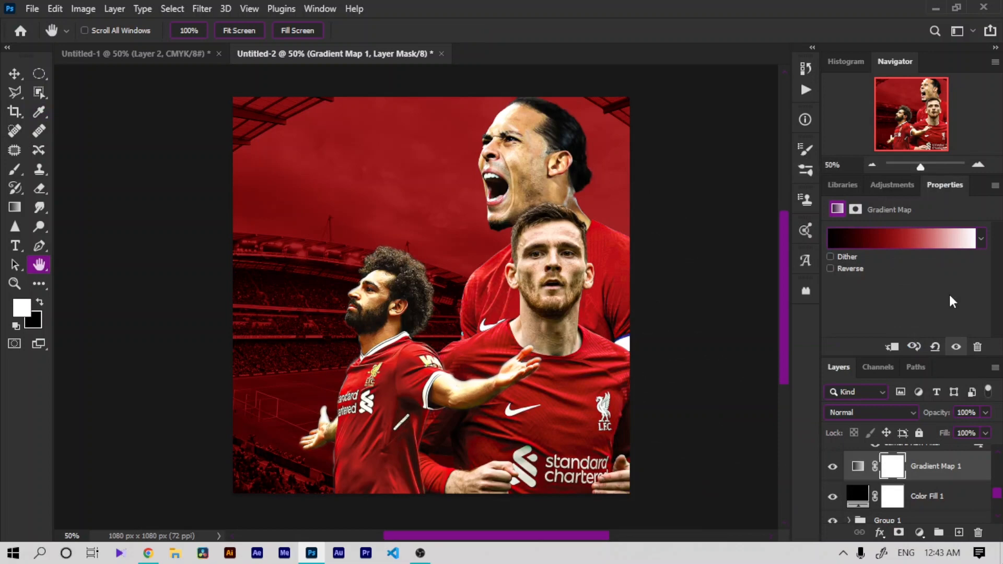
Step: Add a new empty layer beneath the Gradient Map 1 layer
{"action": "left_click", "coordinate": [926, 479], "text": "alt"}
{"action": "left_click", "coordinate": [931, 493]}
{"action": "left_click", "coordinate": [960, 534]}
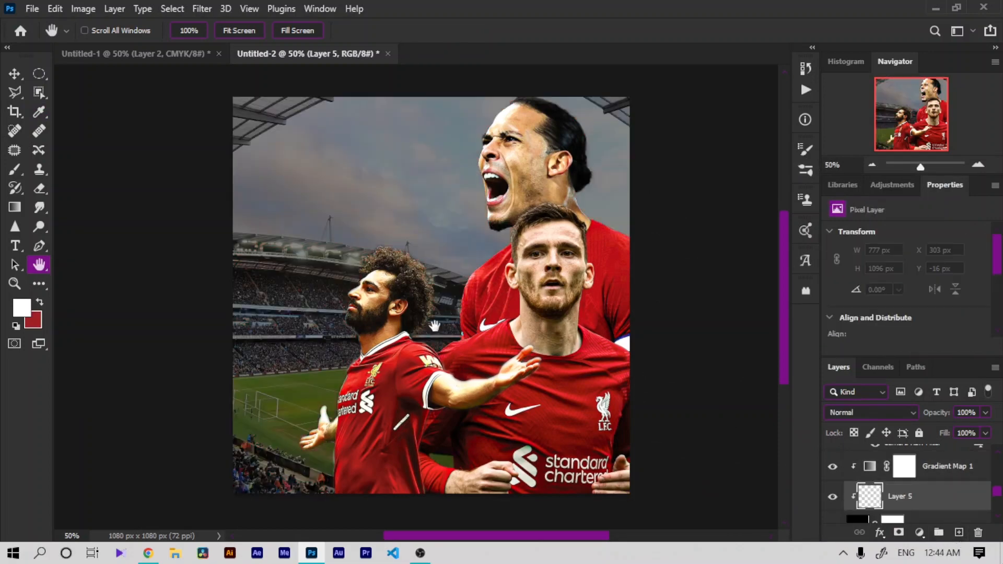
Step: Paint a soft white glow over the composite on the new layer using a 1811 px soft round brush
{"action": "left_click", "coordinate": [14, 169]}
{"action": "right_click", "coordinate": [513, 283]}
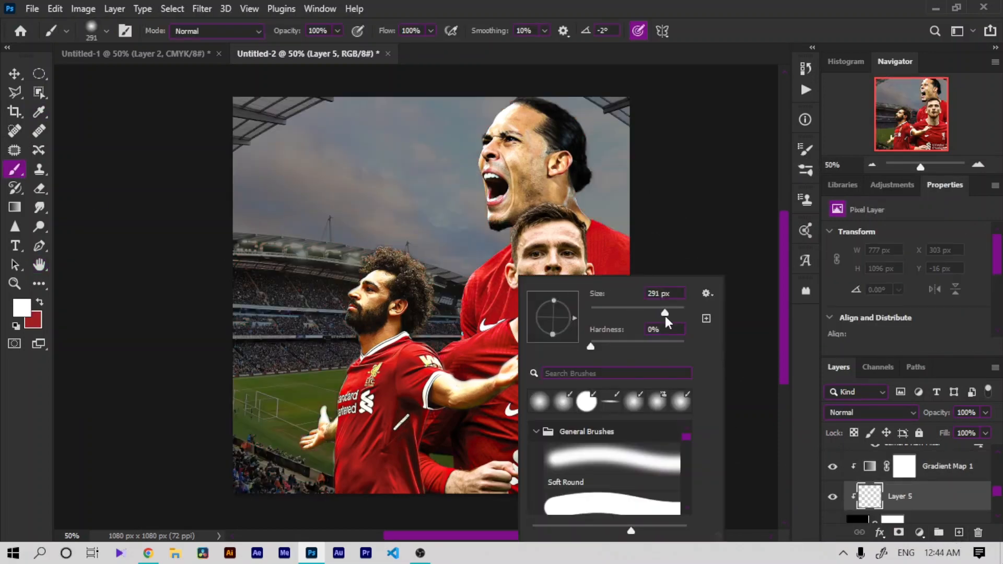
{"action": "left_click", "coordinate": [388, 302]}
{"action": "left_click", "coordinate": [327, 233]}
{"action": "key", "text": "ctrl+z"}
{"action": "key", "text": "ctrl+z"}
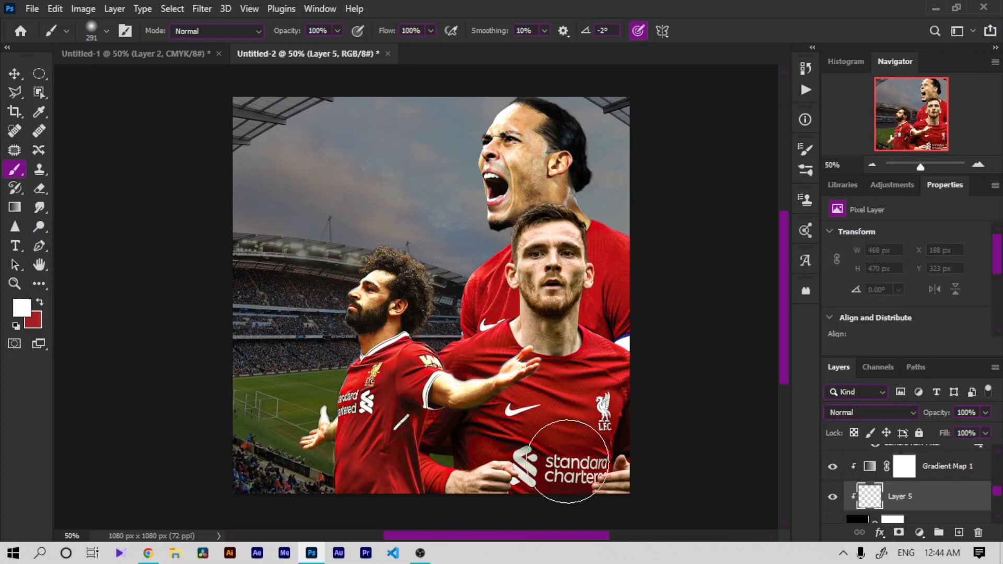
{"action": "right_click", "coordinate": [568, 461]}
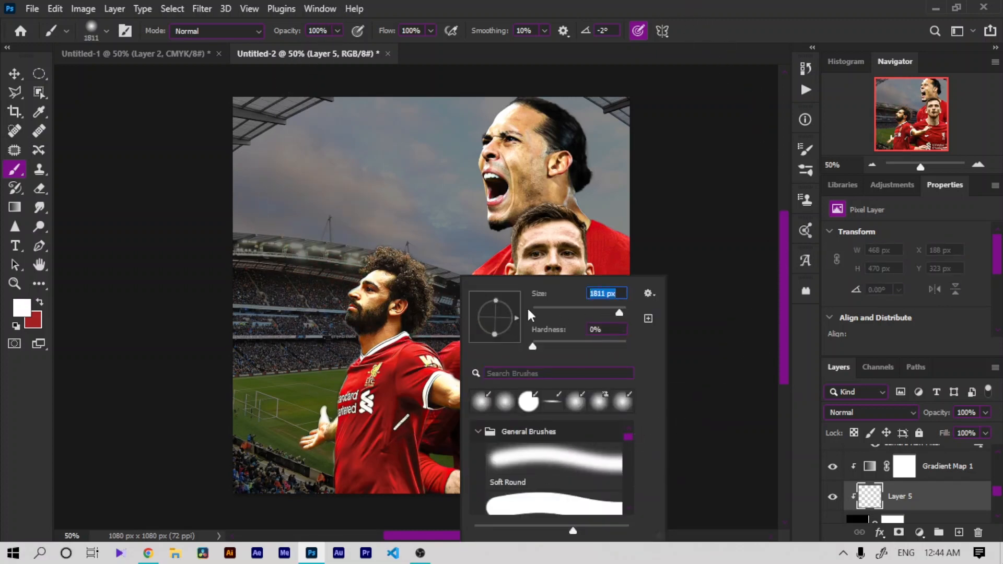
{"action": "left_click", "coordinate": [474, 311]}
{"action": "left_click", "coordinate": [414, 301]}
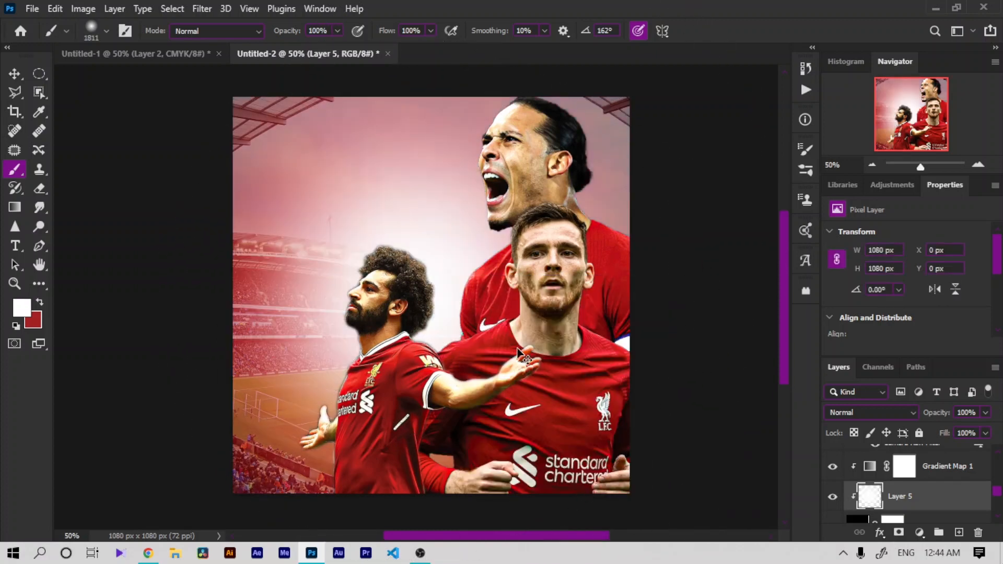
{"action": "key", "text": "ctrl+z"}
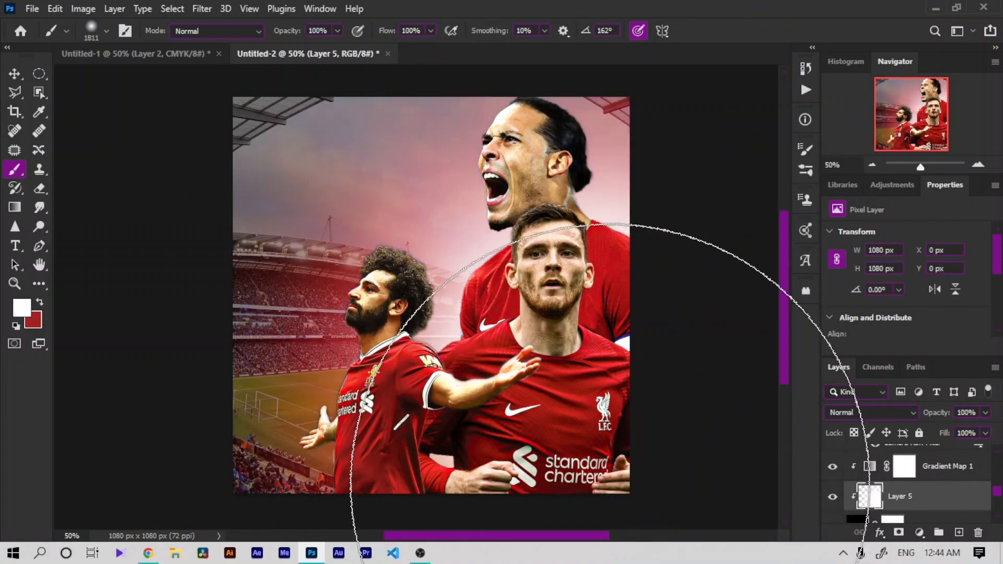
Step: Darken the Exposure 1 adjustment layer by setting its exposure to -3.97
{"action": "key", "text": "ctrl+minus"}
{"action": "key", "text": "ctrl+plus"}
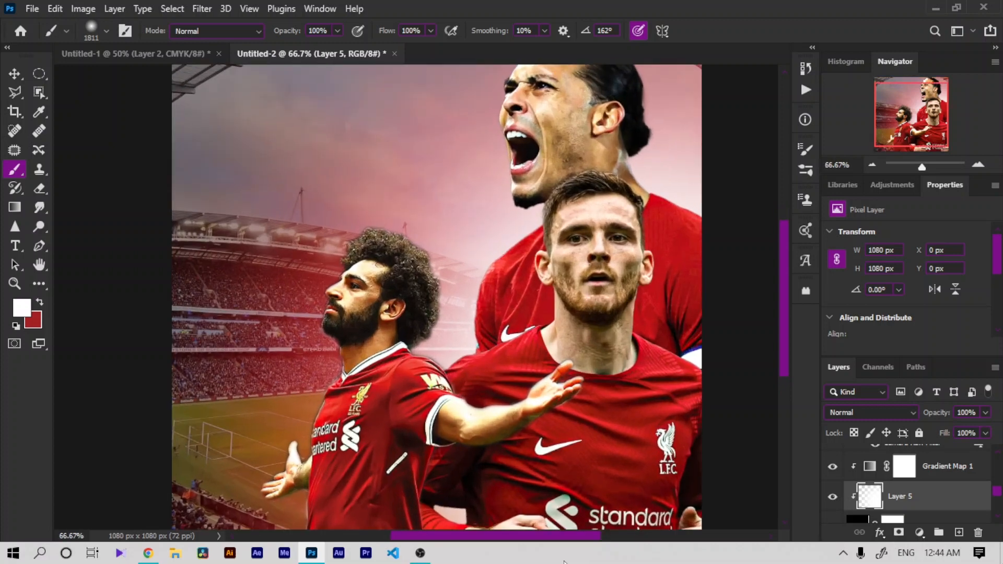
{"action": "left_click_drag", "start_coordinate": [999, 496], "coordinate": [999, 506]}
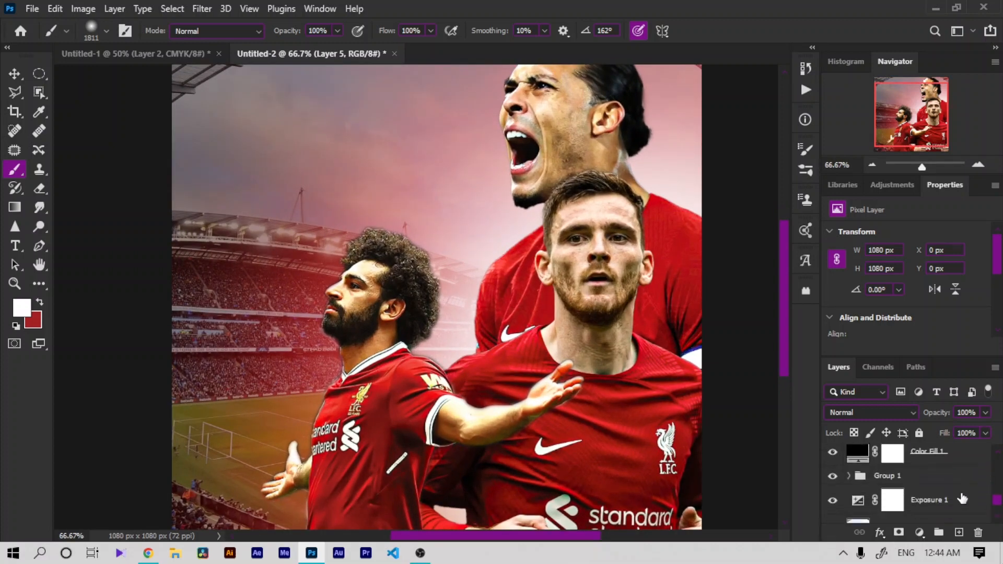
{"action": "left_click", "coordinate": [927, 506]}
{"action": "left_click_drag", "start_coordinate": [882, 269], "coordinate": [862, 272]}
{"action": "key", "text": "ctrl+minus"}
{"action": "key", "text": "ctrl+minus"}
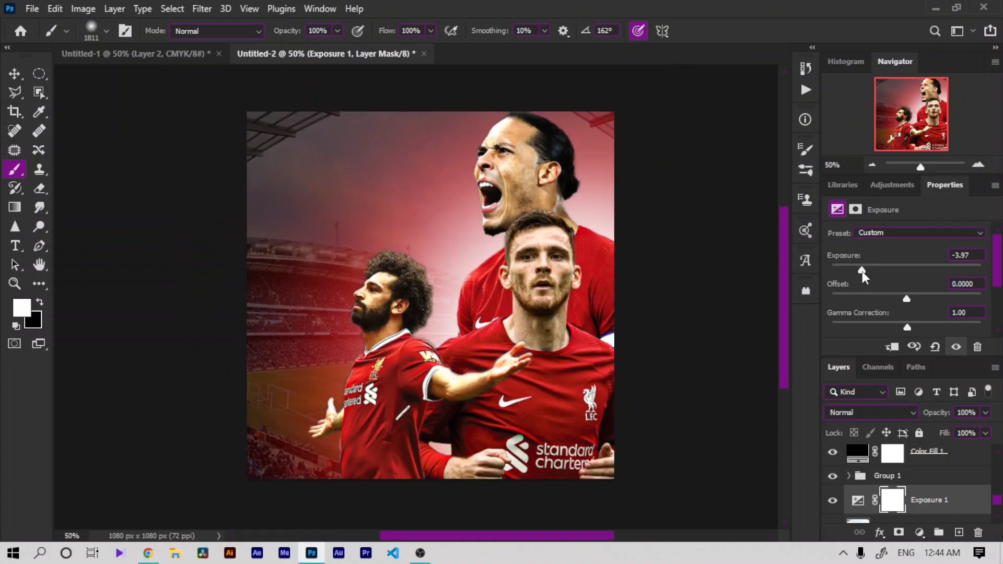
{"action": "key", "text": "ctrl+plus"}
{"action": "key", "text": "ctrl+plus"}
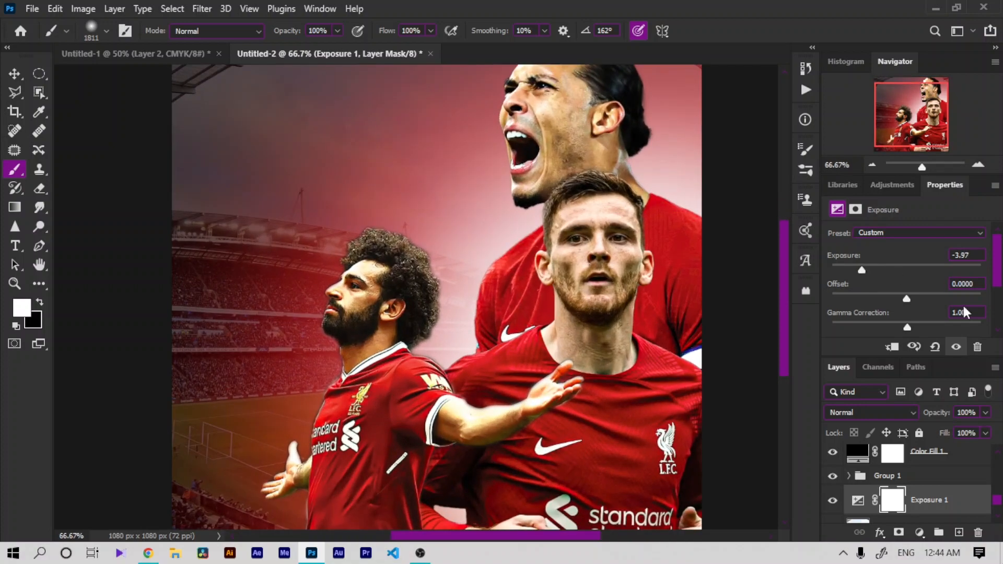
Step: Review the layer stack and toggle the glow layer's visibility to compare the effect
{"action": "left_click_drag", "start_coordinate": [998, 500], "coordinate": [998, 457]}
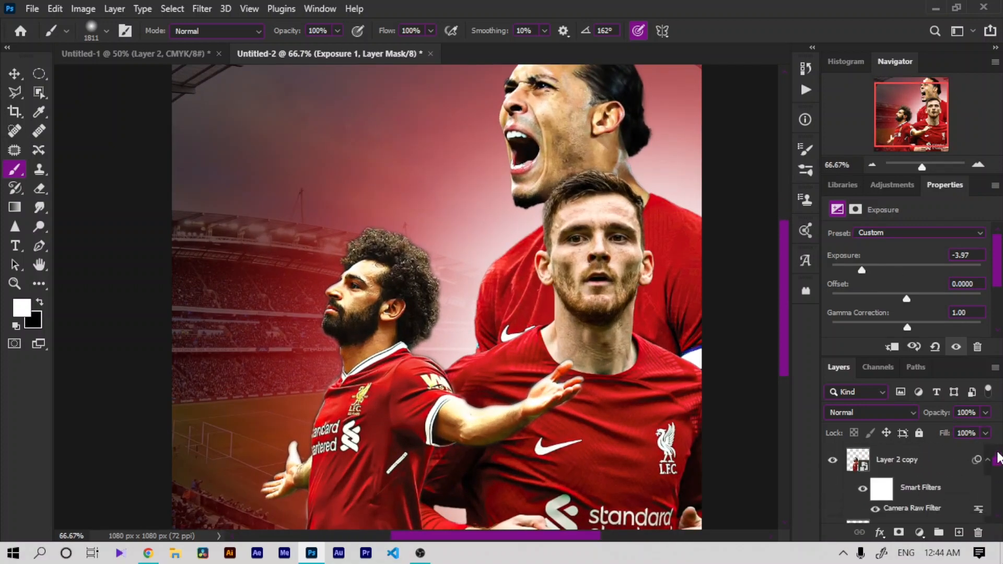
{"action": "left_click", "coordinate": [917, 473]}
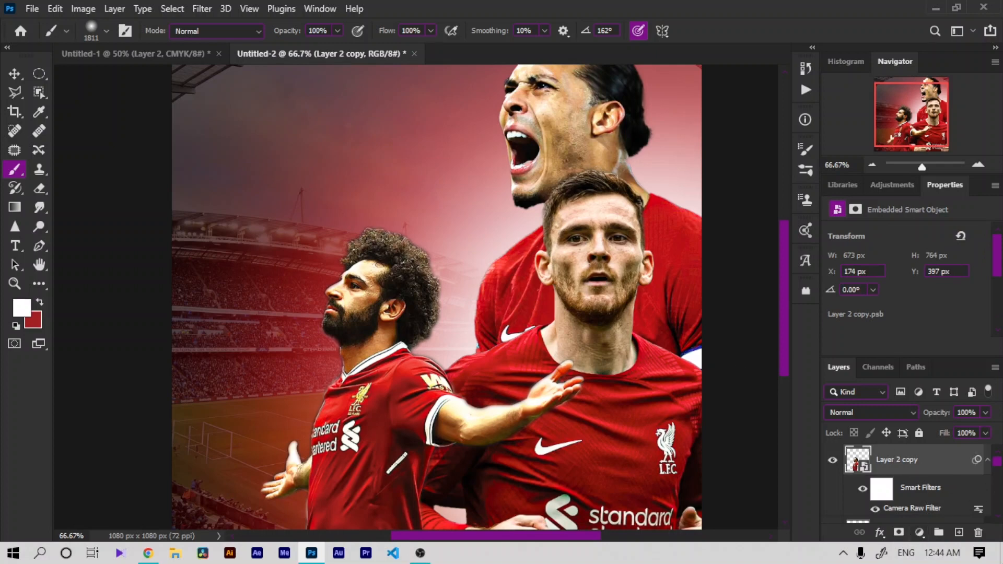
{"action": "scroll", "coordinate": [998, 478], "scroll_direction": "down", "scroll_amount": 5}
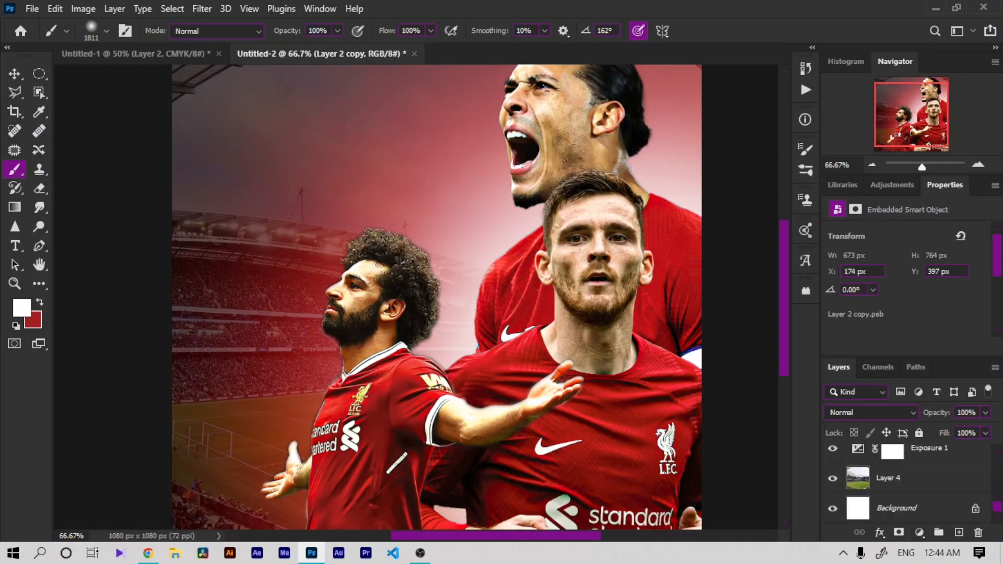
{"action": "scroll", "coordinate": [998, 507], "scroll_direction": "up", "scroll_amount": 5}
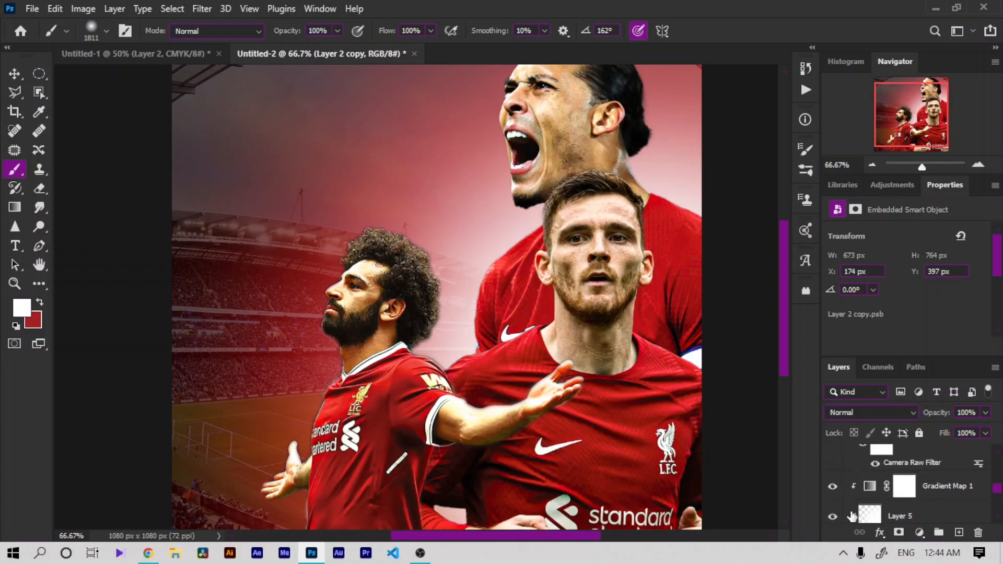
{"action": "left_click", "coordinate": [832, 517]}
{"action": "left_click", "coordinate": [833, 516]}
{"action": "left_click", "coordinate": [940, 497]}
{"action": "left_click", "coordinate": [939, 516]}
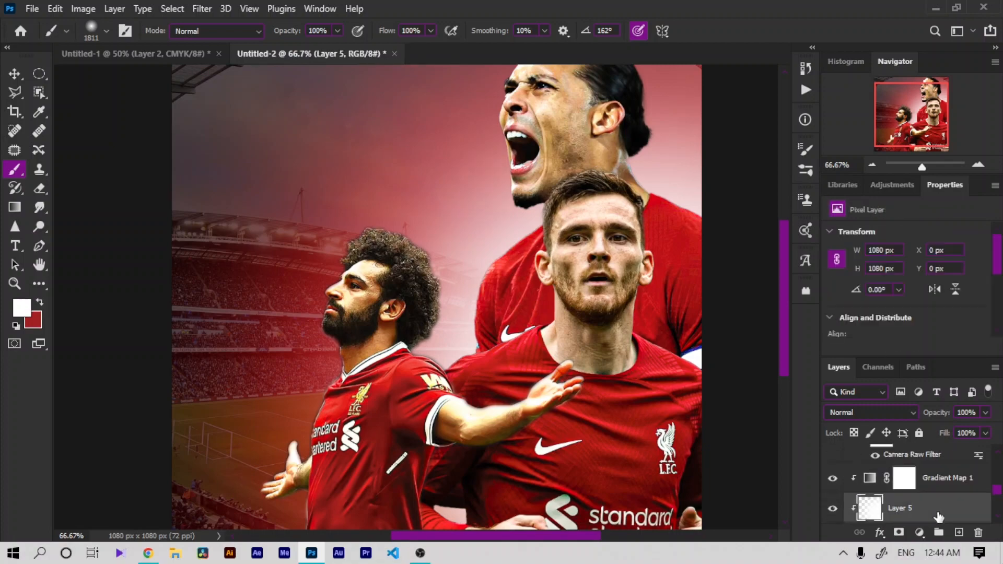
Step: Dab more soft white glow onto the glow layer near the right-hand player's shoulder
{"action": "left_click", "coordinate": [671, 340]}
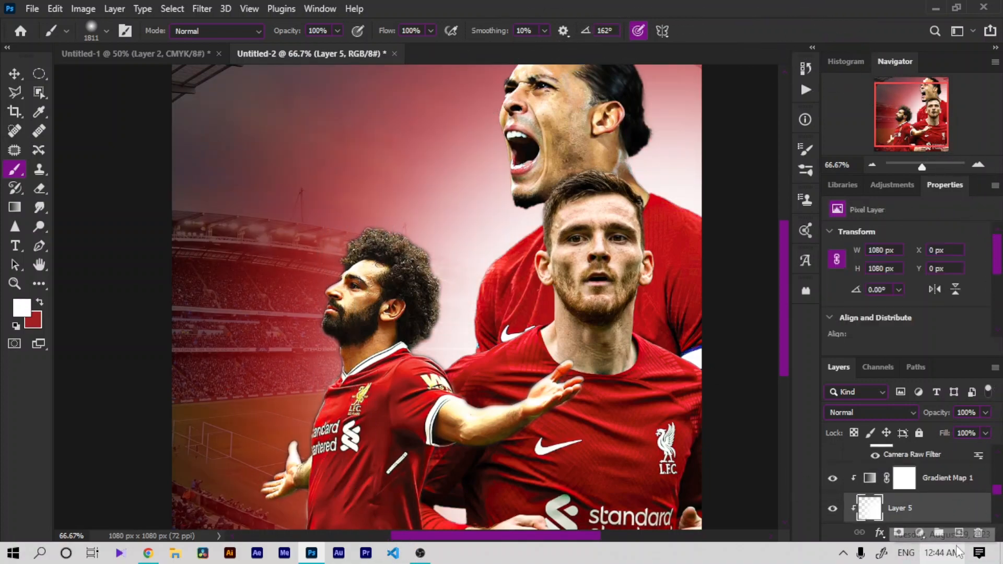
{"action": "key", "text": "ctrl+minus"}
{"action": "key", "text": "ctrl+minus"}
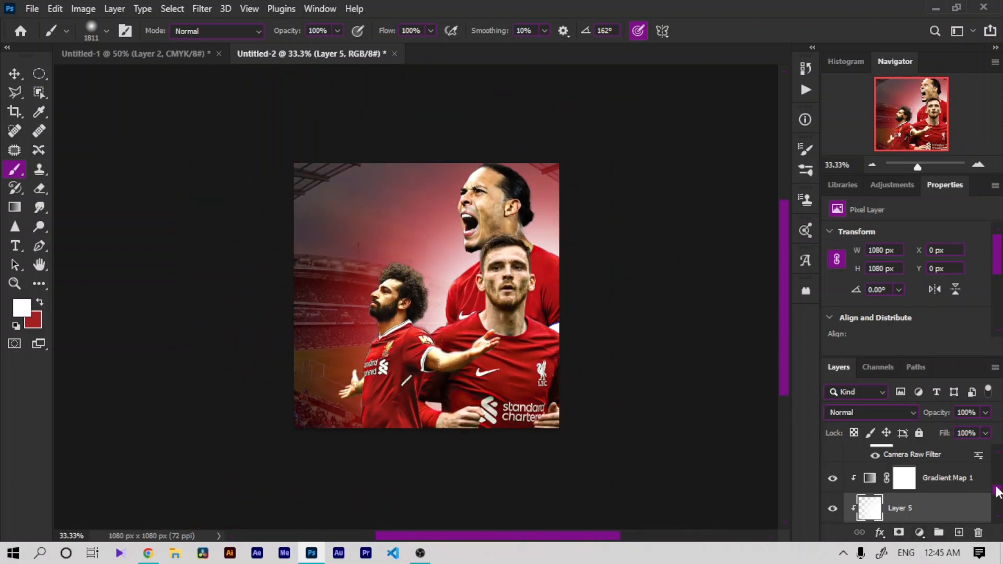
Step: Add a new layer above Layer 2 copy and pick the Cloud_001 brush
{"action": "scroll", "coordinate": [998, 491], "scroll_direction": "up", "scroll_amount": 3}
{"action": "left_click", "coordinate": [875, 458]}
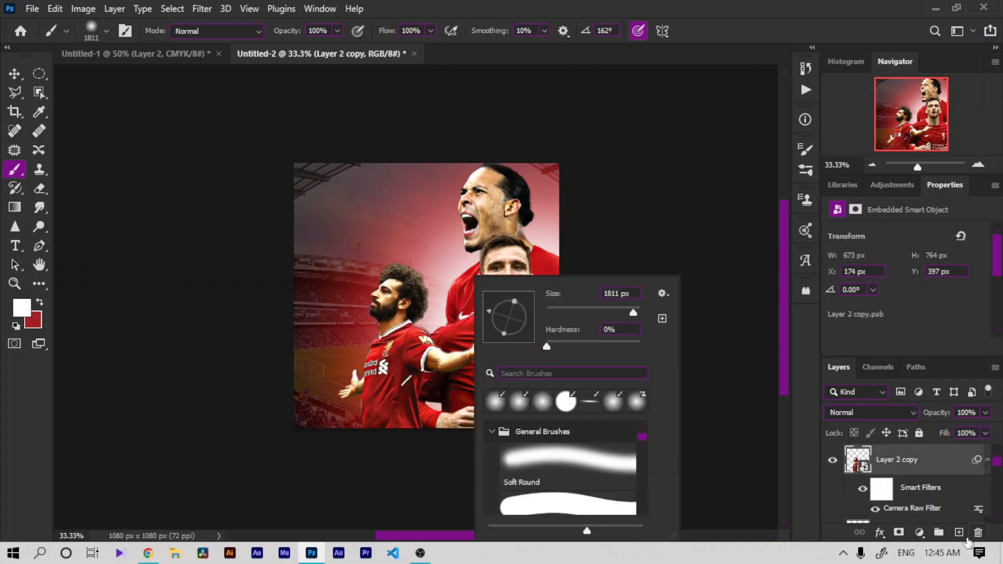
{"action": "left_click", "coordinate": [960, 532]}
{"action": "right_click", "coordinate": [392, 344]}
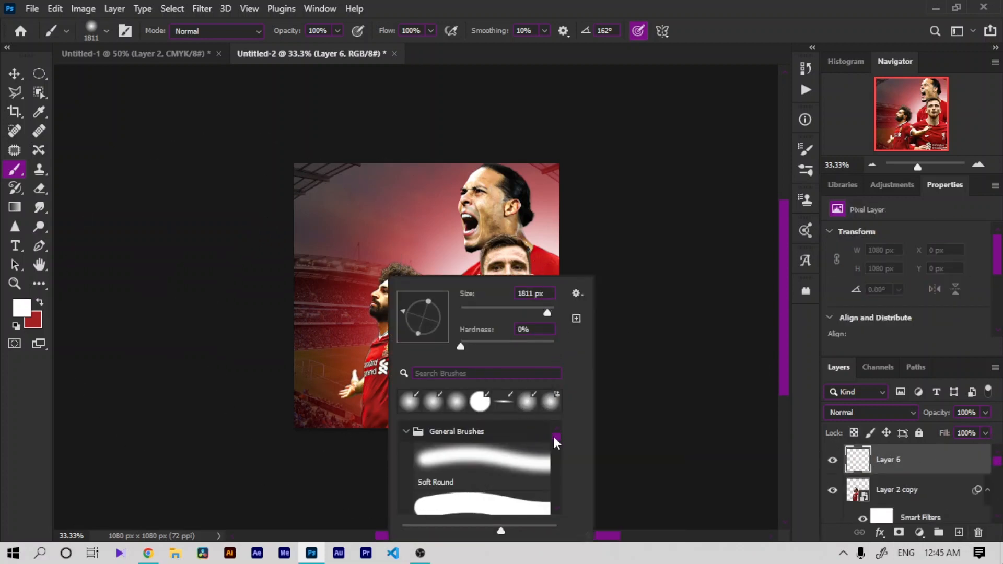
{"action": "mouse_move", "coordinate": [553, 435]}
{"action": "left_mouse_down"}
{"action": "mouse_move", "coordinate": [551, 496]}
{"action": "mouse_move", "coordinate": [546, 484]}
{"action": "left_mouse_up"}
{"action": "left_click", "coordinate": [500, 428]}
Step: Stamp smoke across the image's bottom with the brush at 5000 px and set the layer opacity to 29%
{"action": "right_click", "coordinate": [326, 366]}
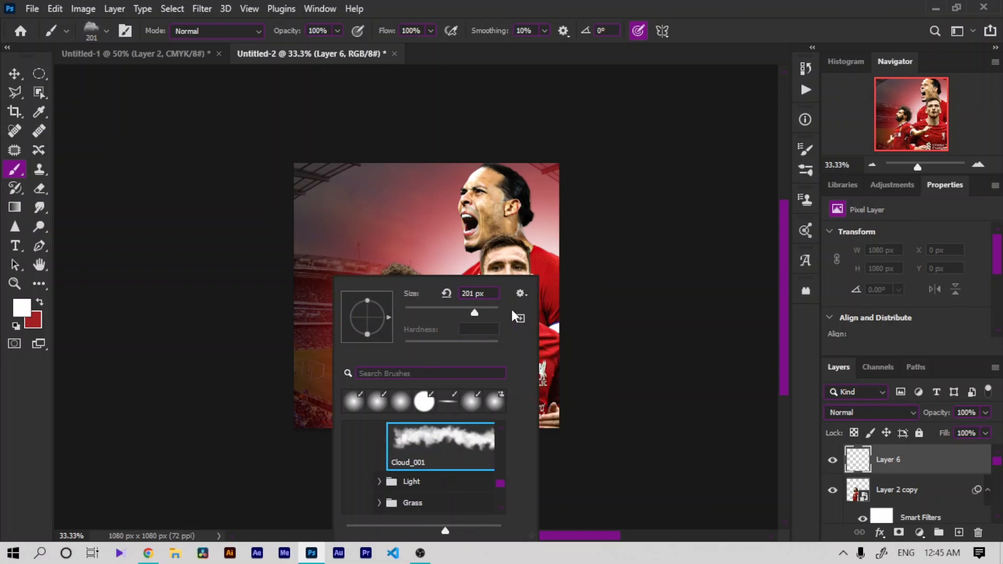
{"action": "left_click", "coordinate": [491, 311]}
{"action": "type", "text": "5000"}
{"action": "key", "text": "Return"}
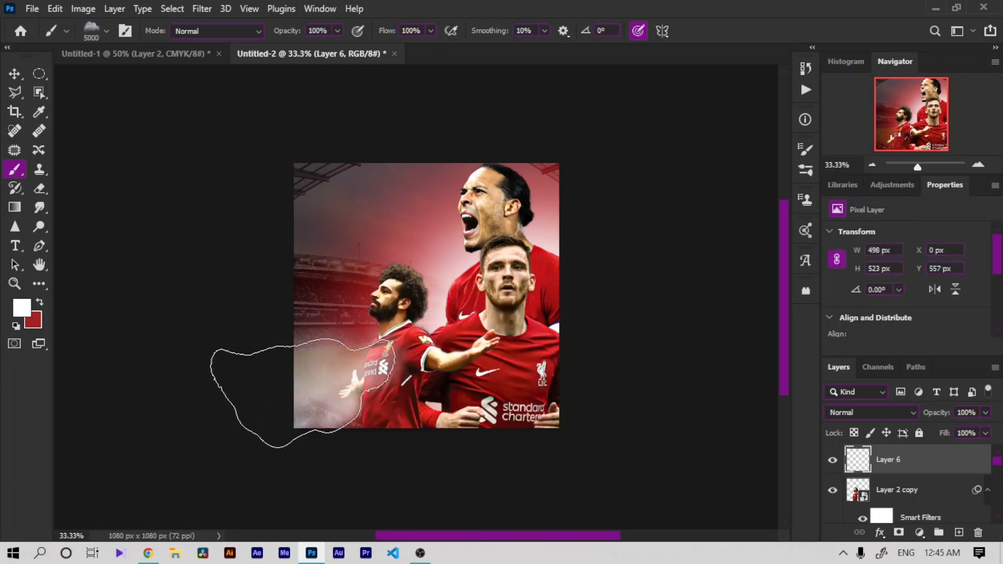
{"action": "left_click", "coordinate": [506, 494]}
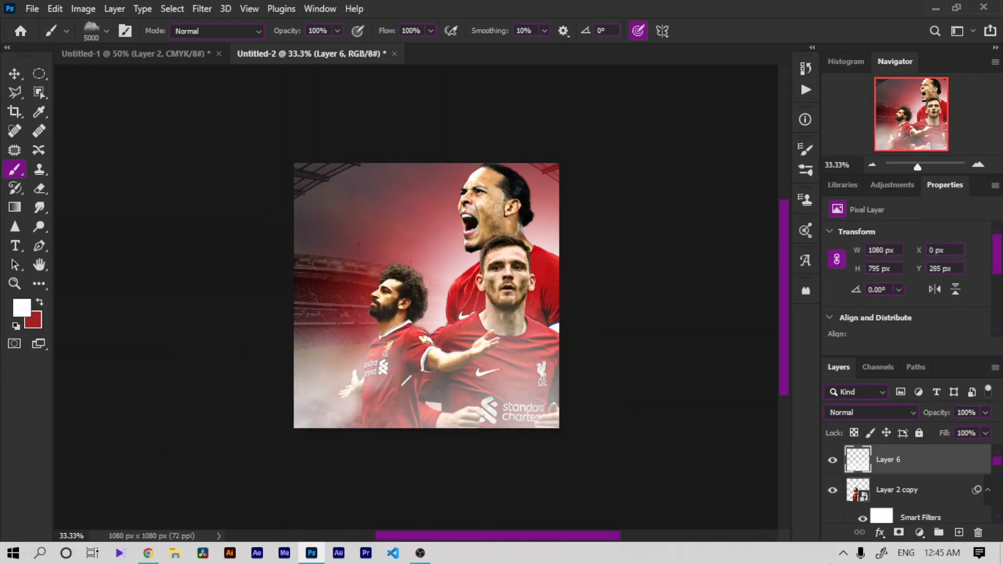
{"action": "mouse_move", "coordinate": [937, 413]}
{"action": "left_mouse_down"}
{"action": "mouse_move", "coordinate": [902, 412]}
{"action": "mouse_move", "coordinate": [939, 418]}
{"action": "left_mouse_up"}
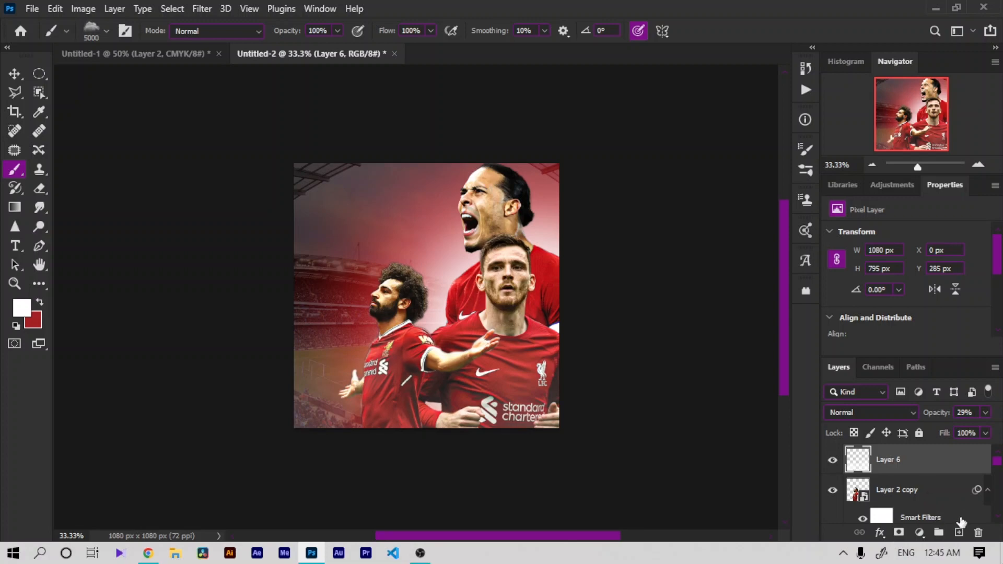
Step: On a new layer above Layer 1 copy 2, stamp a 511 px cloud near Robertson's chest at 81% opacity
{"action": "scroll", "coordinate": [996, 477], "scroll_direction": "down", "scroll_amount": 2}
{"action": "left_click", "coordinate": [937, 511]}
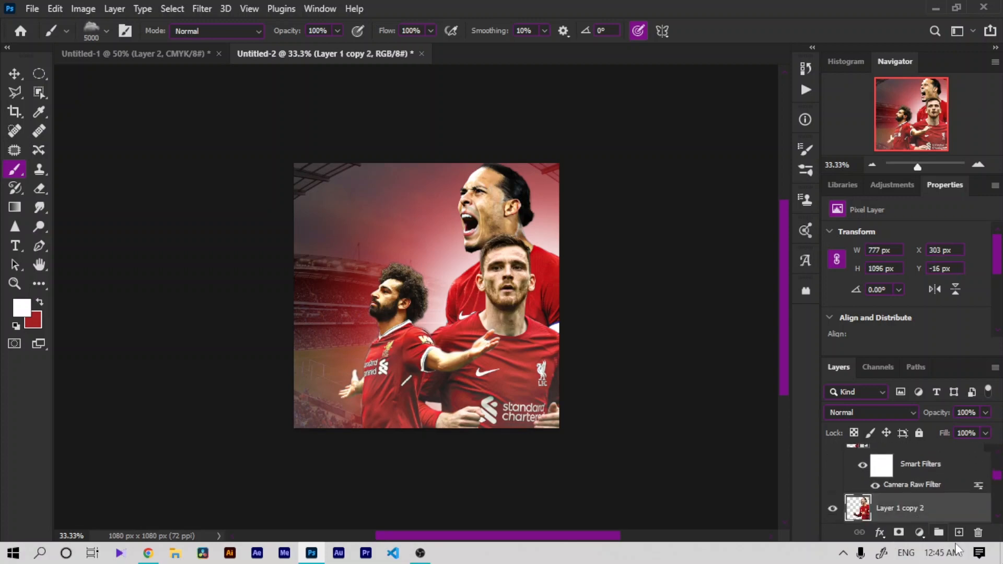
{"action": "left_click", "coordinate": [959, 534]}
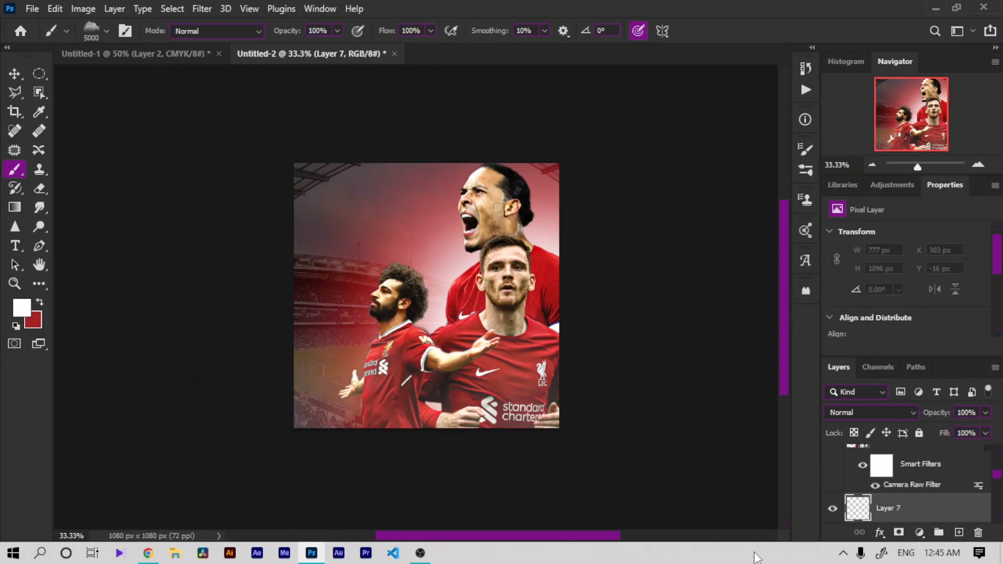
{"action": "right_click", "coordinate": [456, 329]}
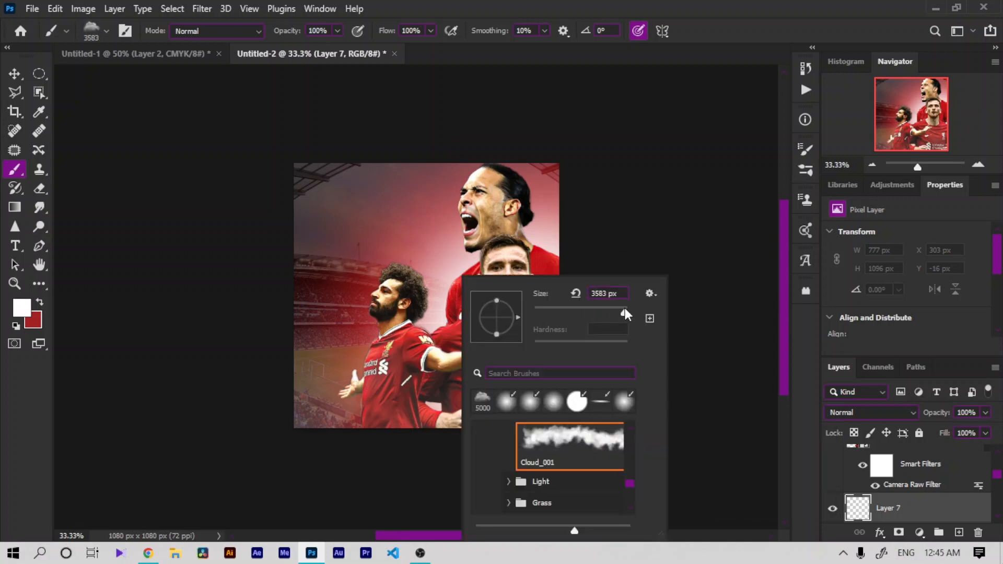
{"action": "left_click_drag", "start_coordinate": [624, 309], "coordinate": [624, 311]}
{"action": "key", "text": "Return"}
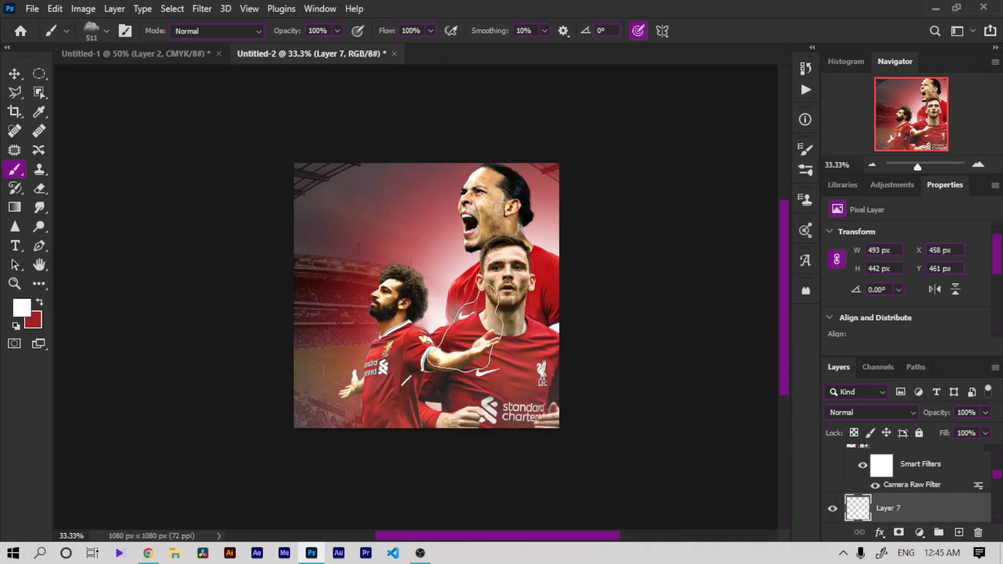
{"action": "left_click", "coordinate": [546, 337]}
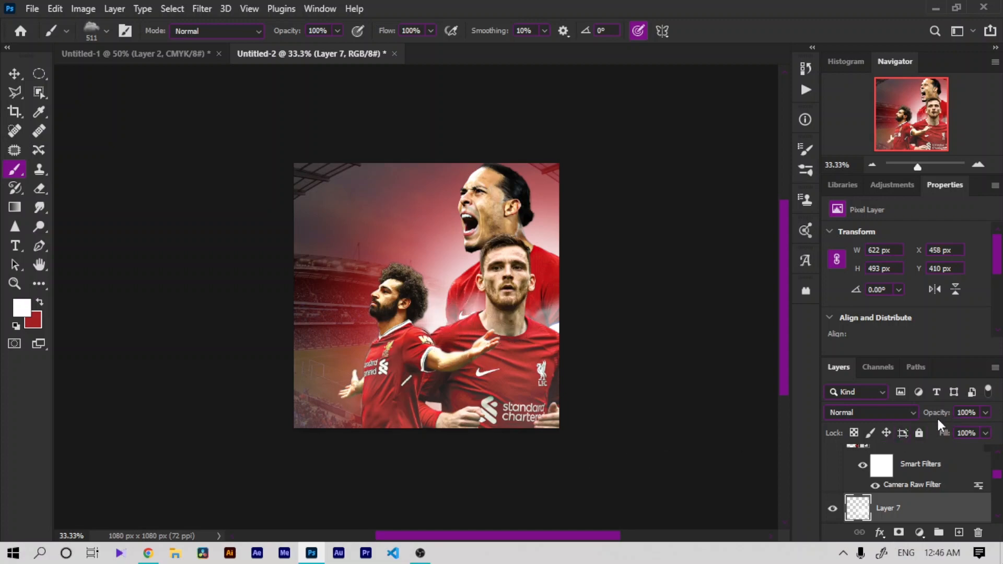
{"action": "left_click_drag", "start_coordinate": [931, 412], "coordinate": [925, 412]}
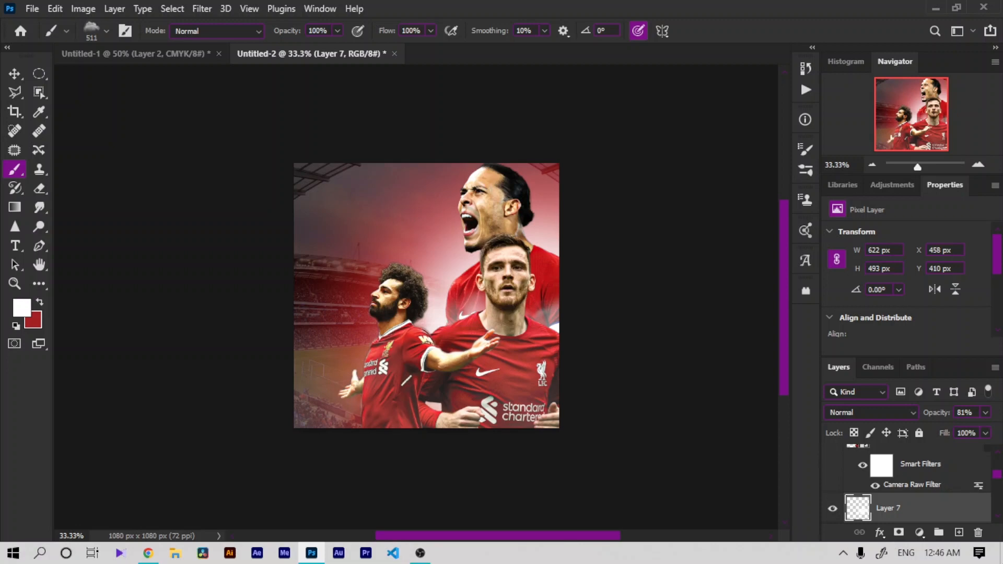
Step: On a new layer above Layer 3 copy, stamp two clouds around Salah's arm and set opacity to 59%
{"action": "scroll", "coordinate": [909, 481], "scroll_direction": "up", "scroll_amount": 2}
{"action": "left_click", "coordinate": [909, 460]}
{"action": "left_click", "coordinate": [959, 533]}
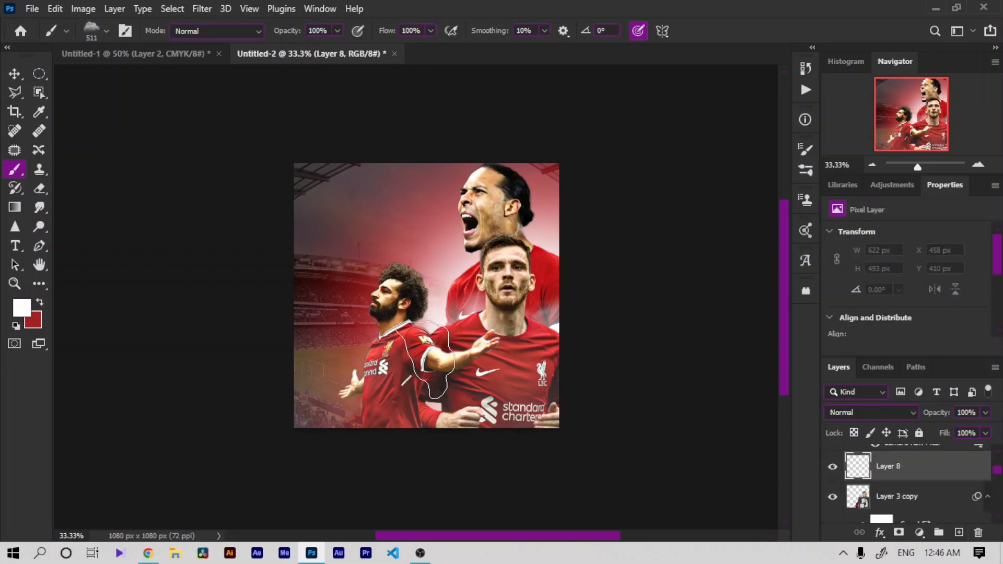
{"action": "left_click", "coordinate": [426, 364]}
{"action": "left_click", "coordinate": [390, 393]}
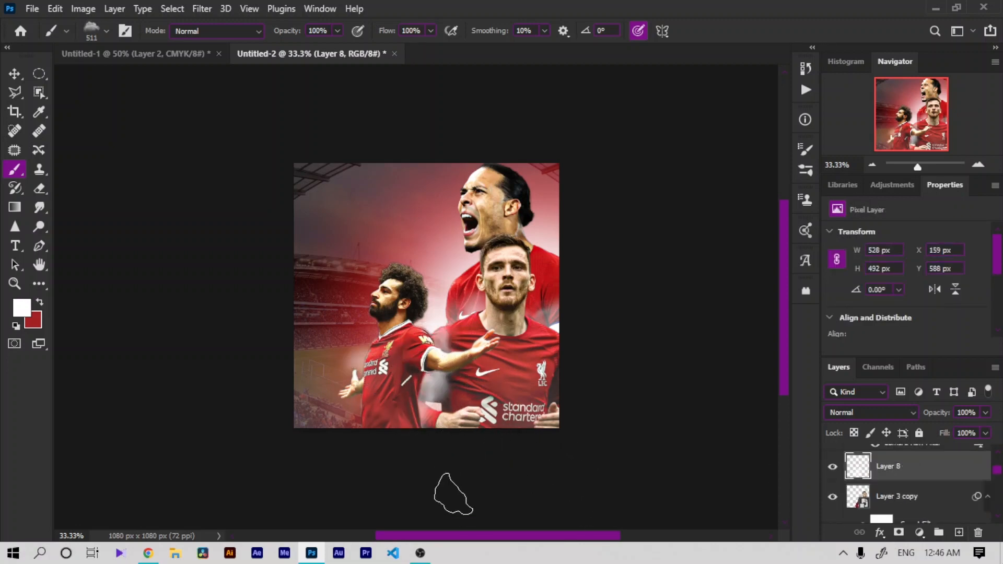
{"action": "left_click_drag", "start_coordinate": [940, 413], "coordinate": [926, 418]}
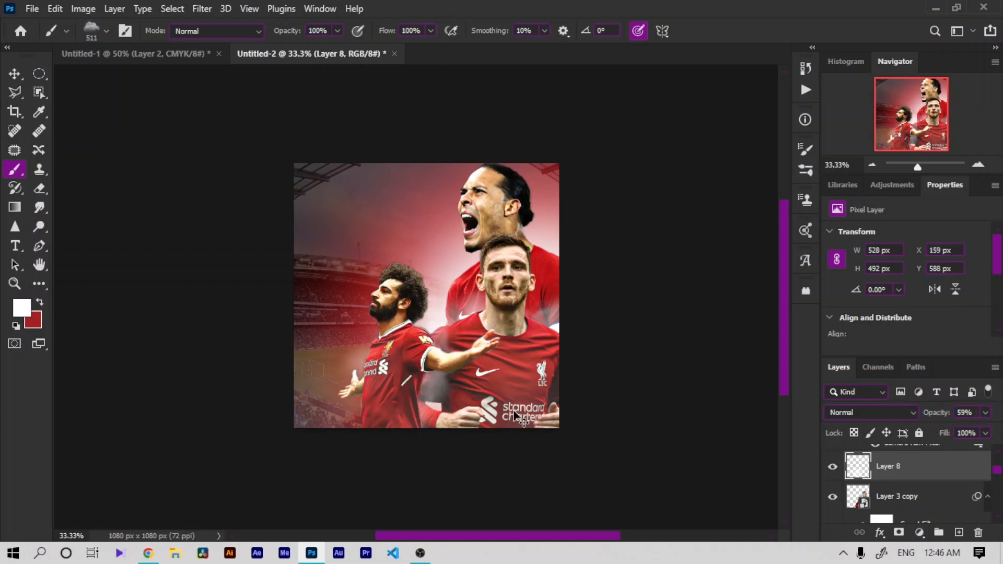
Step: Erase part of the new smoke over Robertson's lower body with the Eraser tool
{"action": "key", "text": "ctrl+plus"}
{"action": "left_click", "coordinate": [47, 192]}
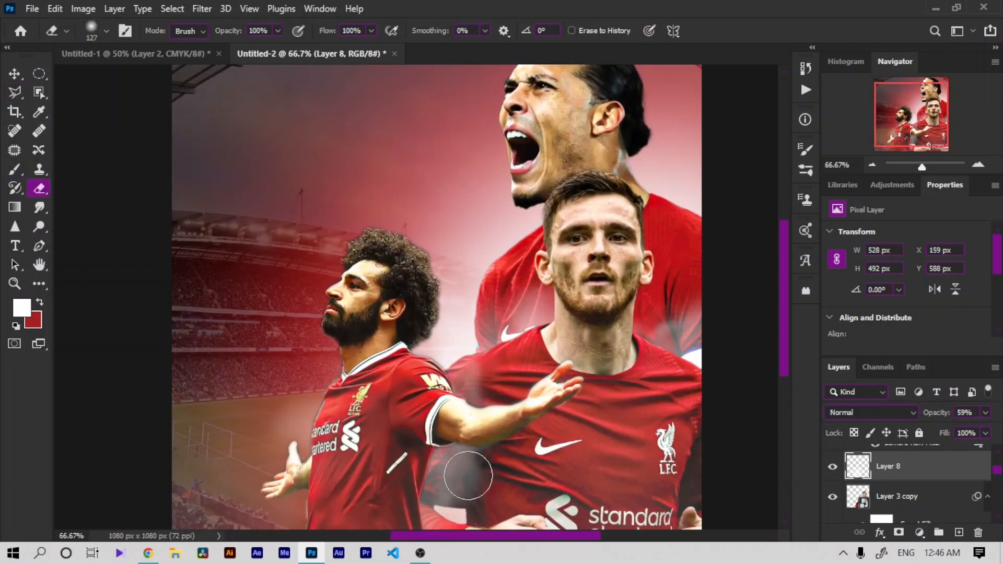
{"action": "left_click_drag", "start_coordinate": [481, 540], "coordinate": [494, 540]}
{"action": "mouse_move", "coordinate": [428, 495]}
{"action": "left_mouse_down"}
{"action": "mouse_move", "coordinate": [467, 357]}
{"action": "mouse_move", "coordinate": [460, 374]}
{"action": "left_mouse_up"}
{"action": "key", "text": "ctrl+minus"}
{"action": "key", "text": "ctrl+minus"}
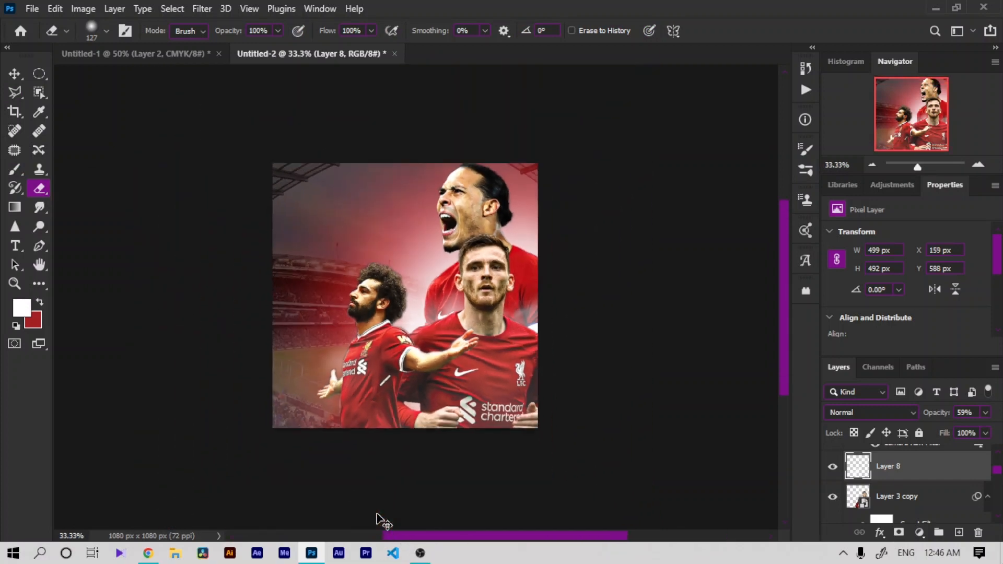
{"action": "key", "text": "ctrl+plus"}
{"action": "left_click", "coordinate": [925, 497]}
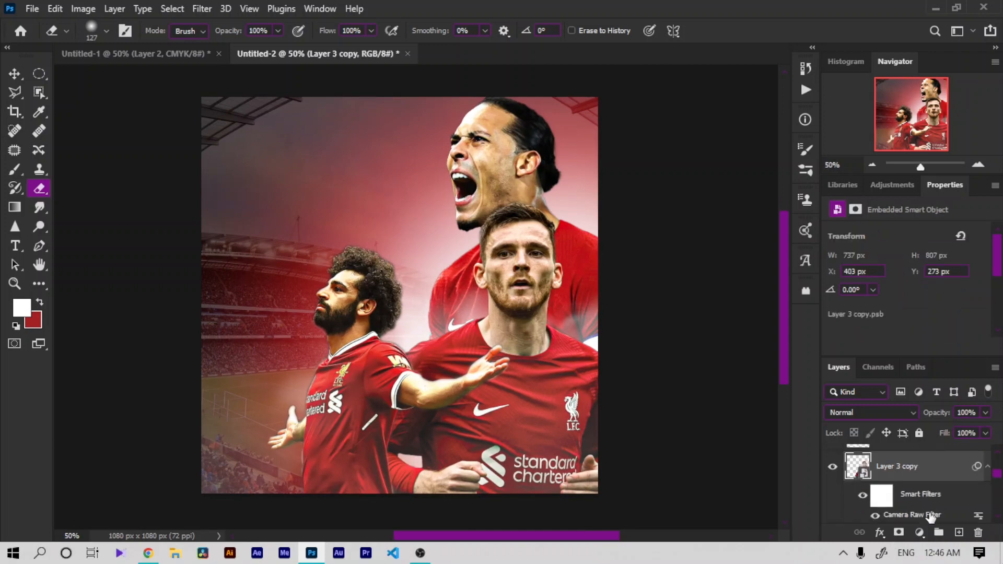
Step: Add a red Solid Color fill layer above Layer 3 copy and set its blend mode to Linear Dodge (Add)
{"action": "left_click", "coordinate": [919, 533]}
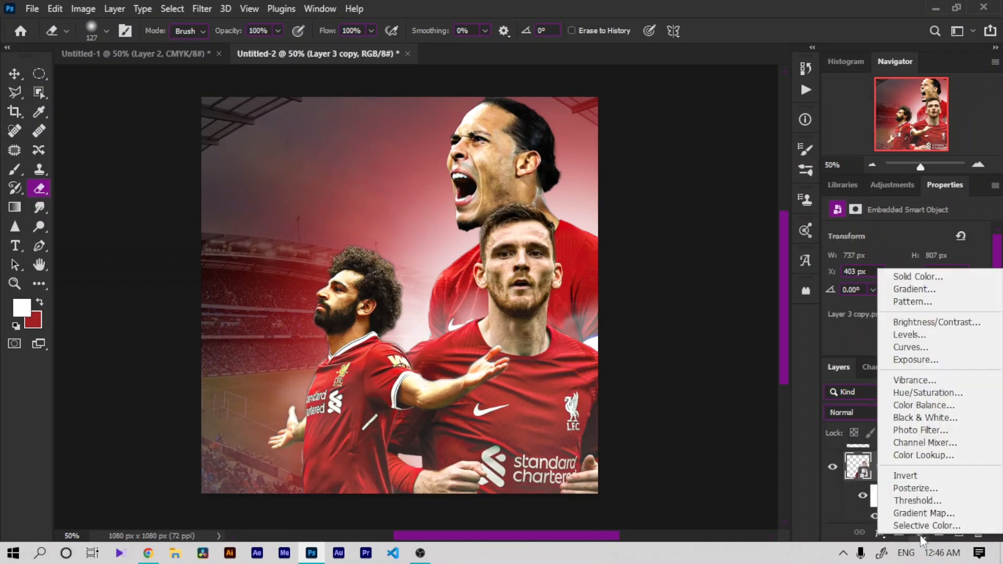
{"action": "left_click", "coordinate": [903, 278]}
{"action": "left_click_drag", "start_coordinate": [701, 277], "coordinate": [820, 146]}
{"action": "left_click", "coordinate": [894, 195]}
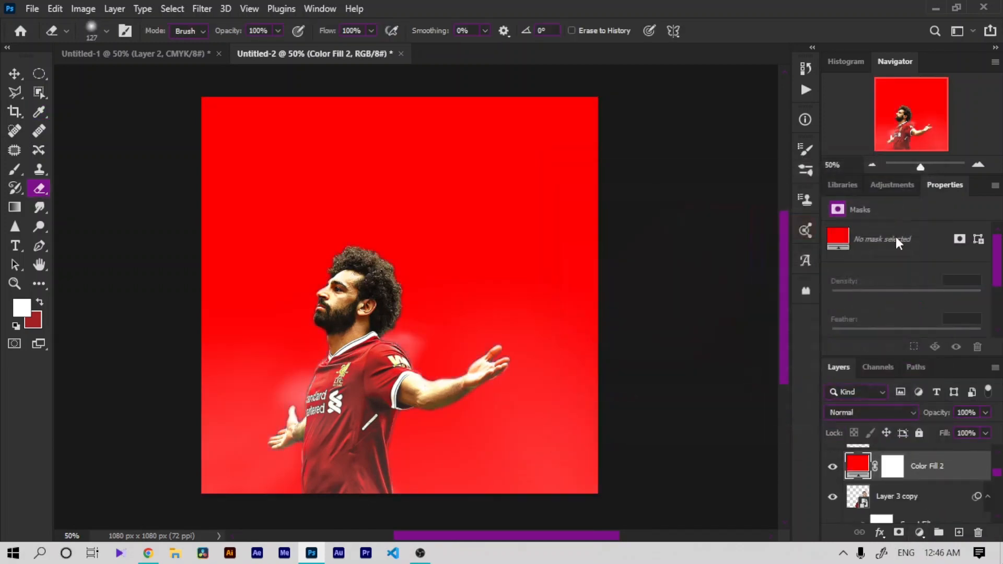
{"action": "left_click", "coordinate": [881, 405]}
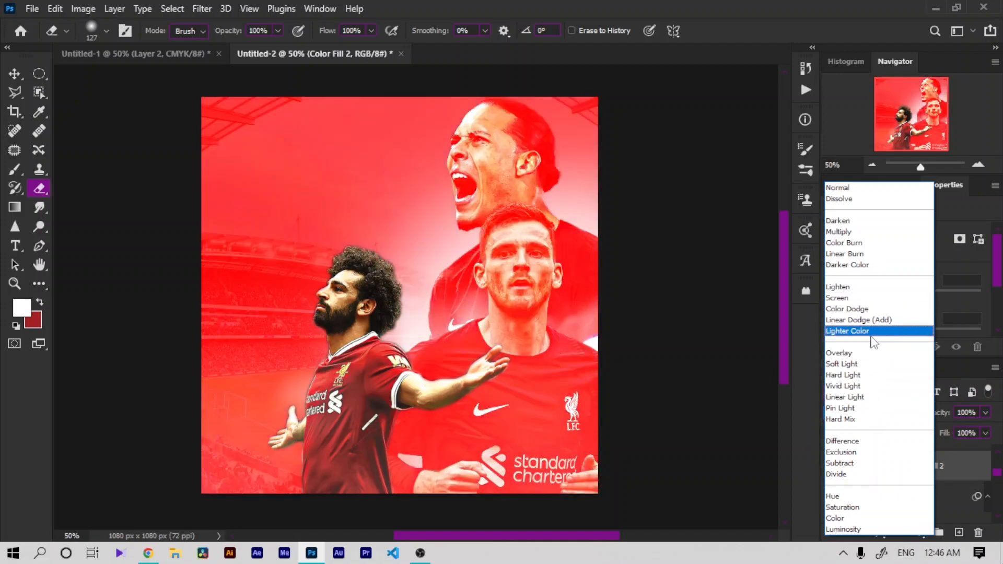
{"action": "left_click", "coordinate": [876, 321]}
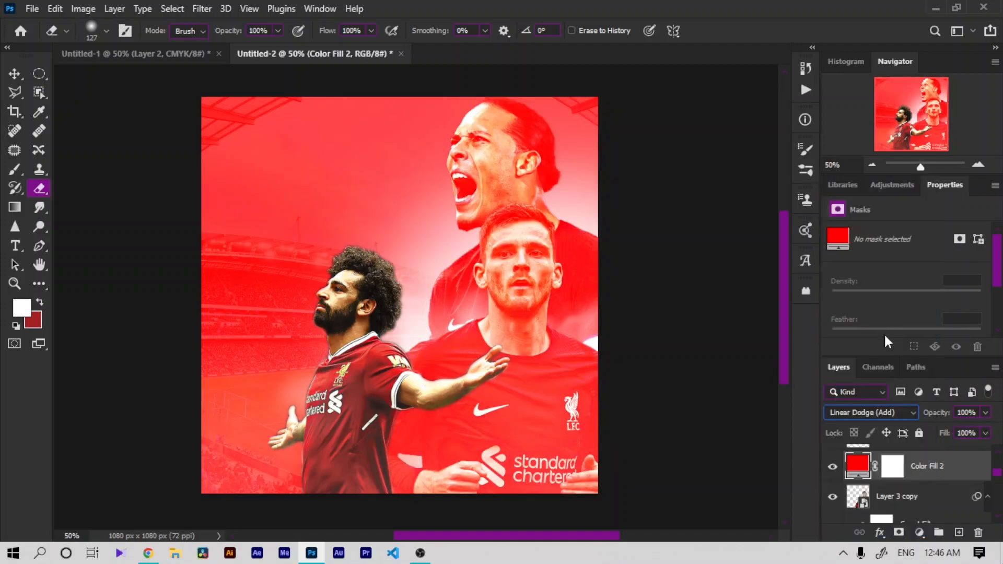
Step: Invert the Color Fill 2 layer mask to hide the red fill
{"action": "left_click", "coordinate": [890, 466]}
{"action": "key", "text": "ctrl+i"}
{"action": "key", "text": "ctrl+plus"}
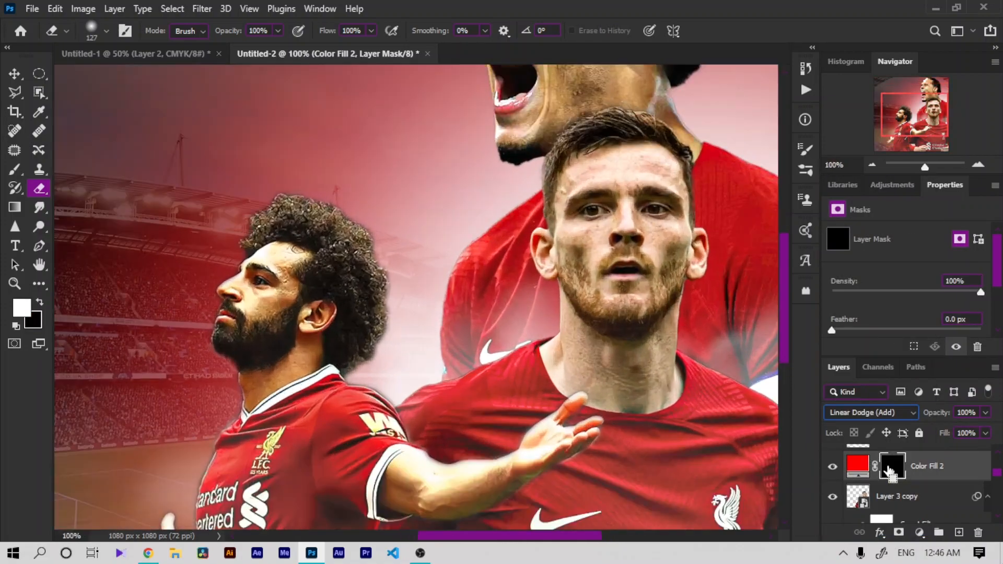
{"action": "key", "text": "ctrl+plus"}
Step: Paint the Color Fill 2 mask with a soft 146 px brush to reveal red glow along Robertson's left shoulder
{"action": "right_click", "coordinate": [627, 465]}
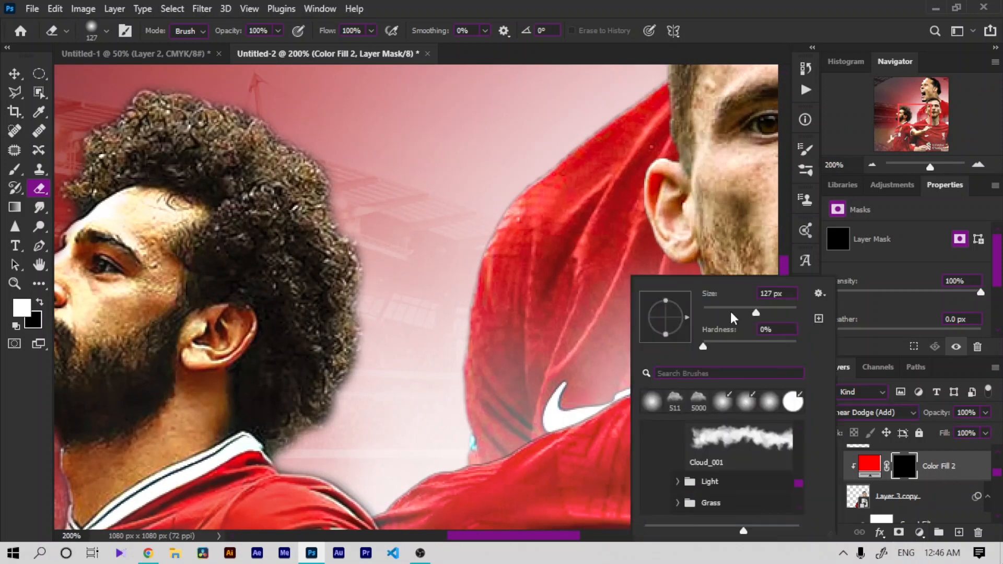
{"action": "left_click_drag", "start_coordinate": [730, 311], "coordinate": [740, 305]}
{"action": "left_click", "coordinate": [569, 435]}
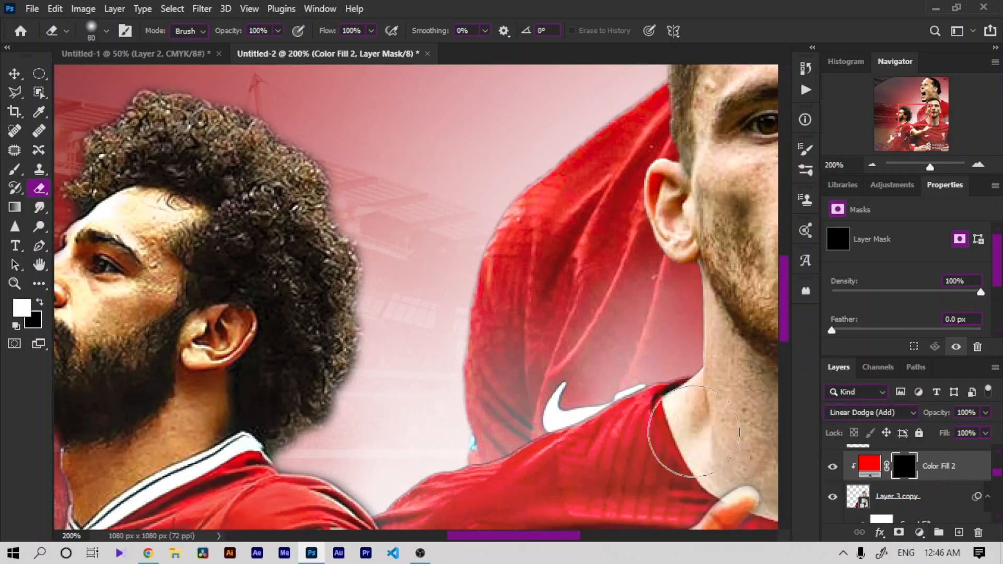
{"action": "key", "text": "b"}
{"action": "right_click", "coordinate": [355, 308]}
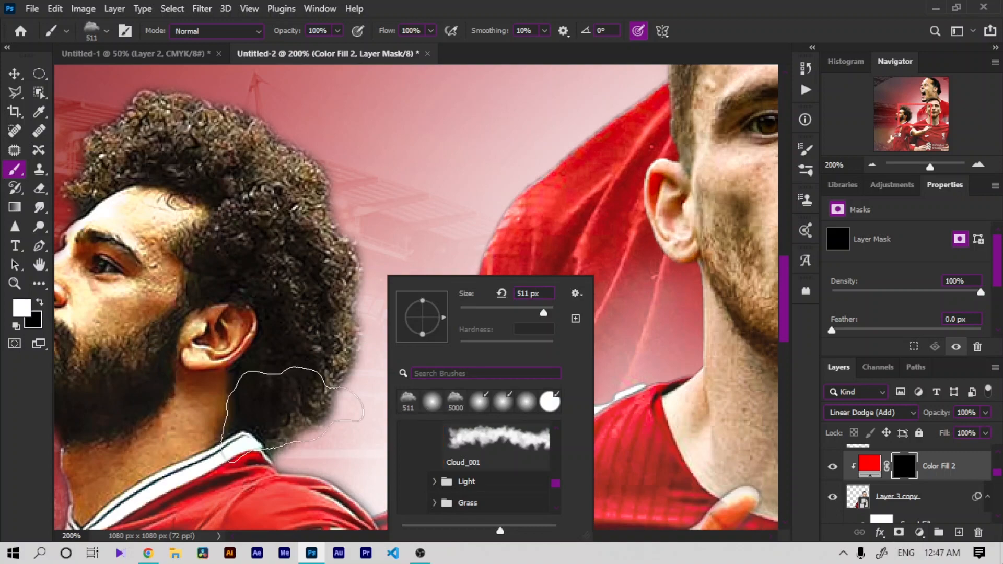
{"action": "left_click", "coordinate": [426, 402]}
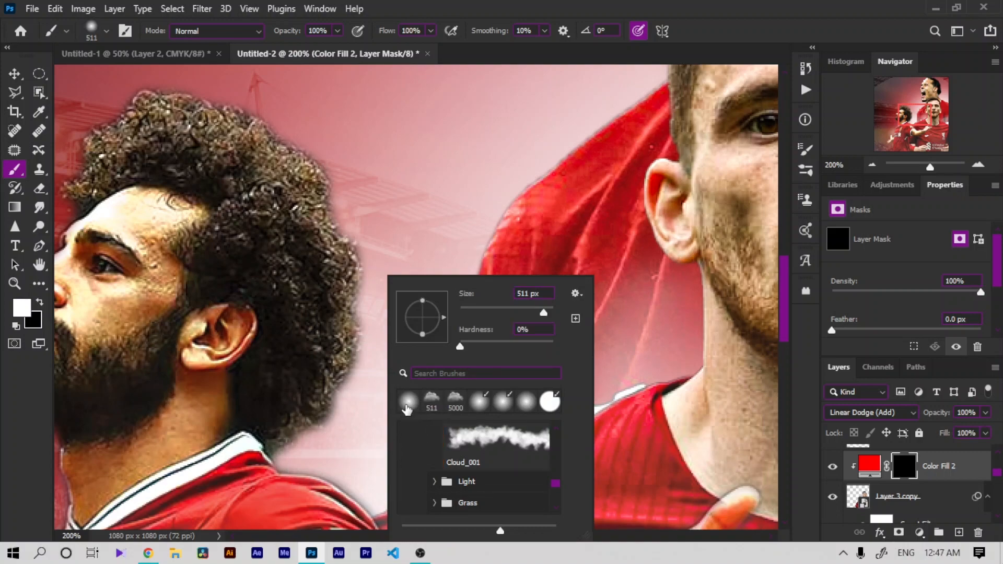
{"action": "mouse_move", "coordinate": [306, 404]}
{"action": "left_mouse_down"}
{"action": "mouse_move", "coordinate": [418, 376]}
{"action": "mouse_move", "coordinate": [460, 409]}
{"action": "left_mouse_up"}
{"action": "key", "text": "ctrl+z"}
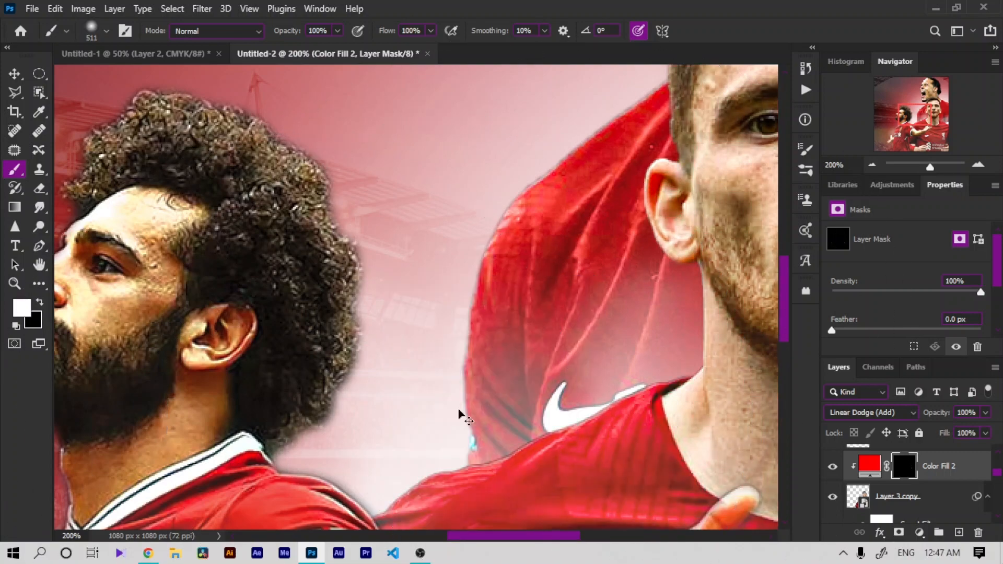
{"action": "right_click", "coordinate": [464, 409]}
{"action": "left_click", "coordinate": [594, 313]}
{"action": "left_click", "coordinate": [448, 442]}
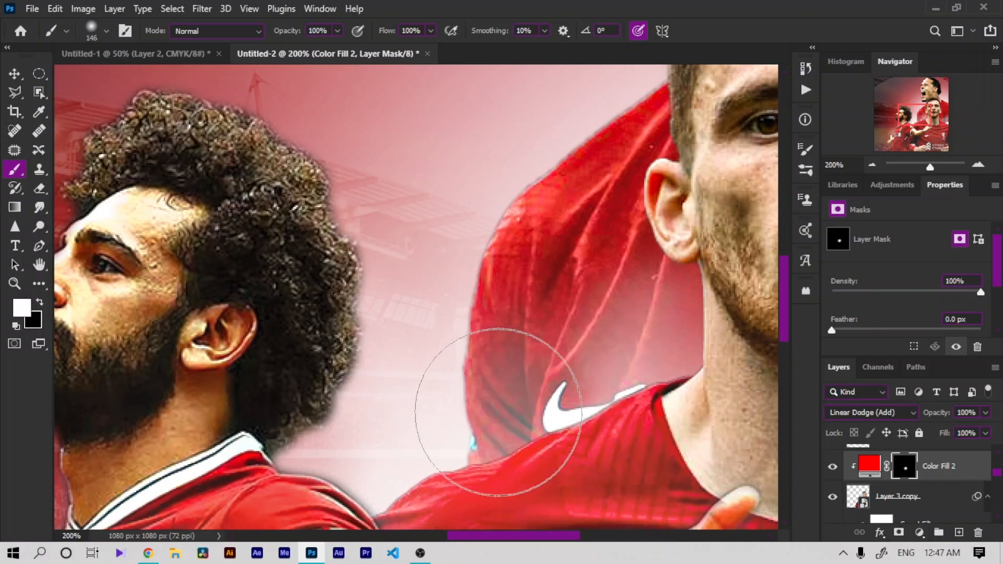
{"action": "mouse_move", "coordinate": [498, 412]}
{"action": "left_mouse_down"}
{"action": "mouse_move", "coordinate": [640, 343]}
{"action": "mouse_move", "coordinate": [628, 345]}
{"action": "mouse_move", "coordinate": [629, 252]}
{"action": "mouse_move", "coordinate": [618, 309]}
{"action": "left_mouse_up"}
Step: Set Color Fill 2's blend mode to Lighten and its opacity to 84%
{"action": "key", "text": "ctrl+minus"}
{"action": "key", "text": "ctrl+minus"}
{"action": "key", "text": "ctrl+minus"}
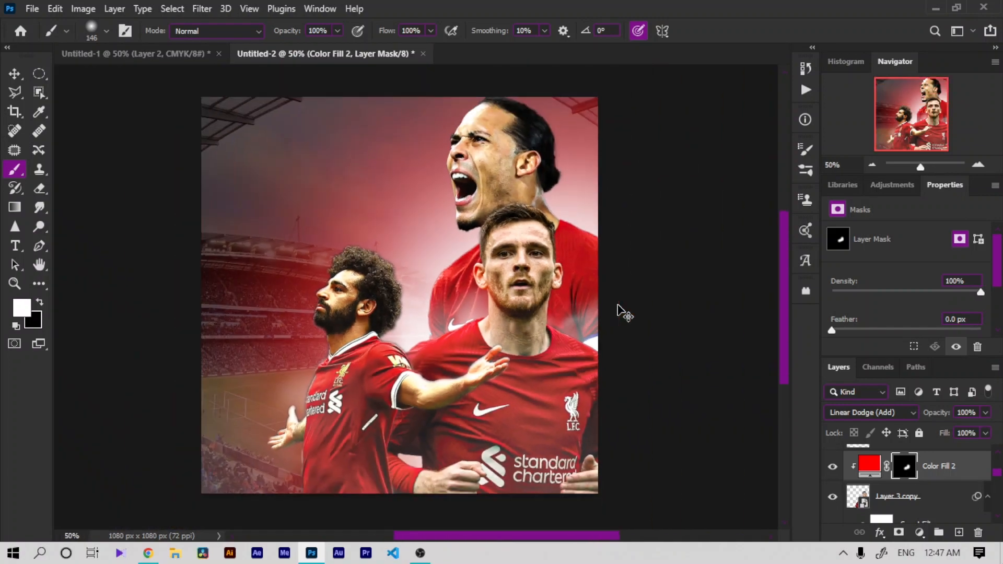
{"action": "key", "text": "ctrl+plus"}
{"action": "key", "text": "ctrl+plus"}
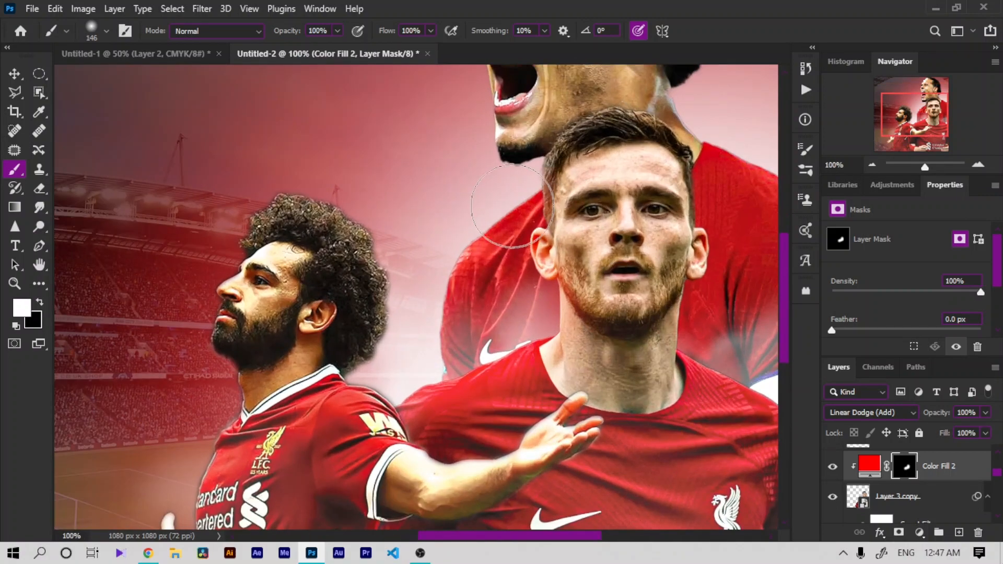
{"action": "left_click", "coordinate": [895, 417]}
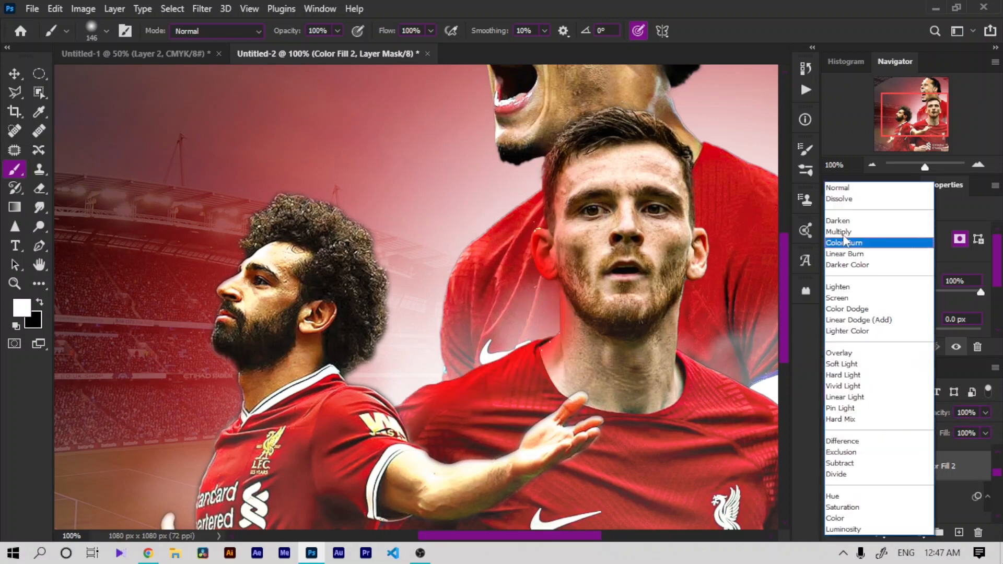
{"action": "left_click", "coordinate": [838, 291]}
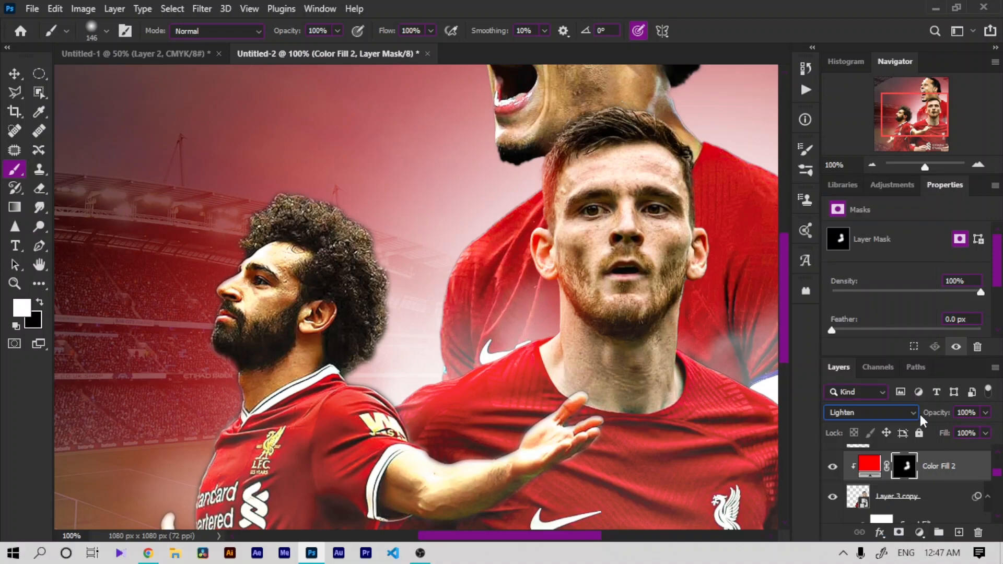
{"action": "left_click_drag", "start_coordinate": [931, 415], "coordinate": [922, 416]}
Step: Paint more red glow on the Color Fill 2 mask up along Robertson's shoulder and neck
{"action": "mouse_move", "coordinate": [726, 284]}
{"action": "left_mouse_down"}
{"action": "mouse_move", "coordinate": [720, 152]}
{"action": "mouse_move", "coordinate": [703, 111]}
{"action": "mouse_move", "coordinate": [685, 93]}
{"action": "left_mouse_up"}
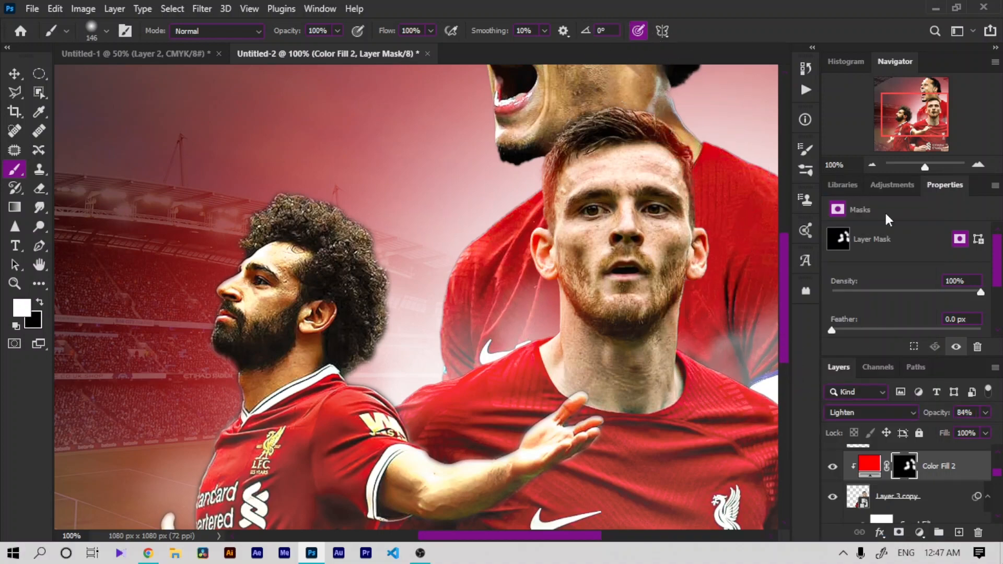
{"action": "key", "text": "ctrl+minus"}
{"action": "key", "text": "ctrl+minus"}
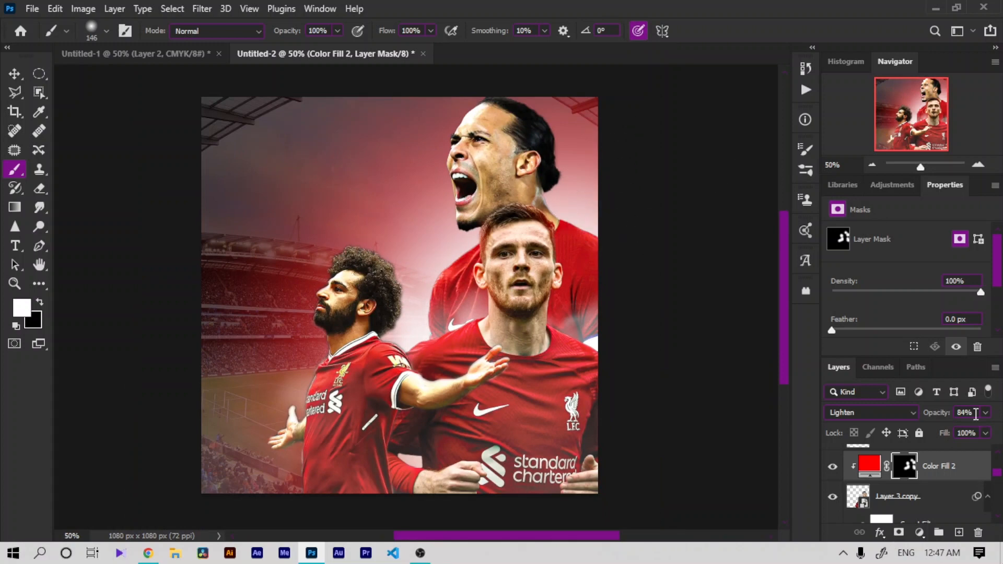
Step: Duplicate the Color Fill 2 layer
{"action": "scroll", "coordinate": [1002, 434], "scroll_direction": "up", "scroll_amount": 3}
{"action": "left_click", "coordinate": [923, 499]}
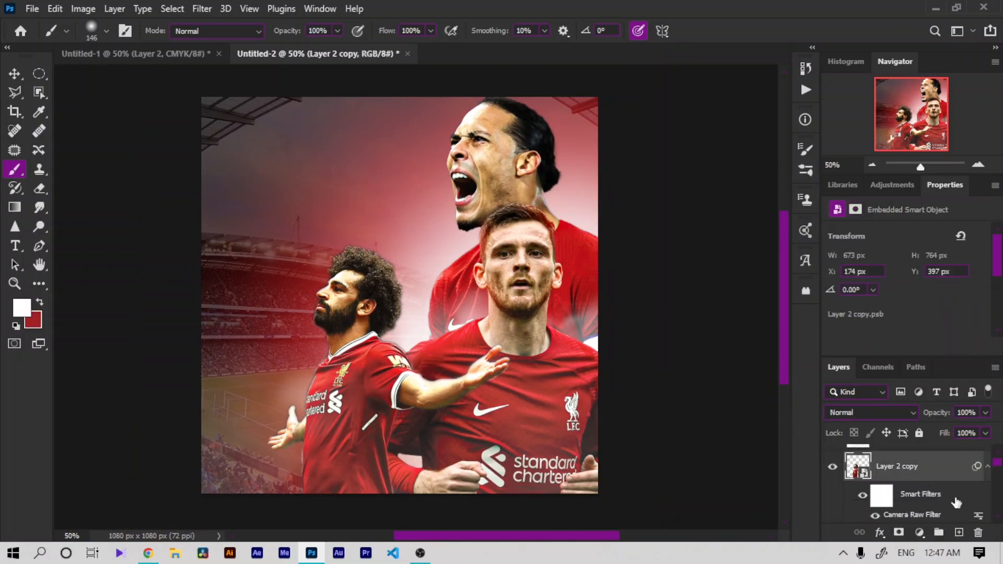
{"action": "scroll", "coordinate": [999, 469], "scroll_direction": "down", "scroll_amount": 3}
{"action": "left_click", "coordinate": [909, 487]}
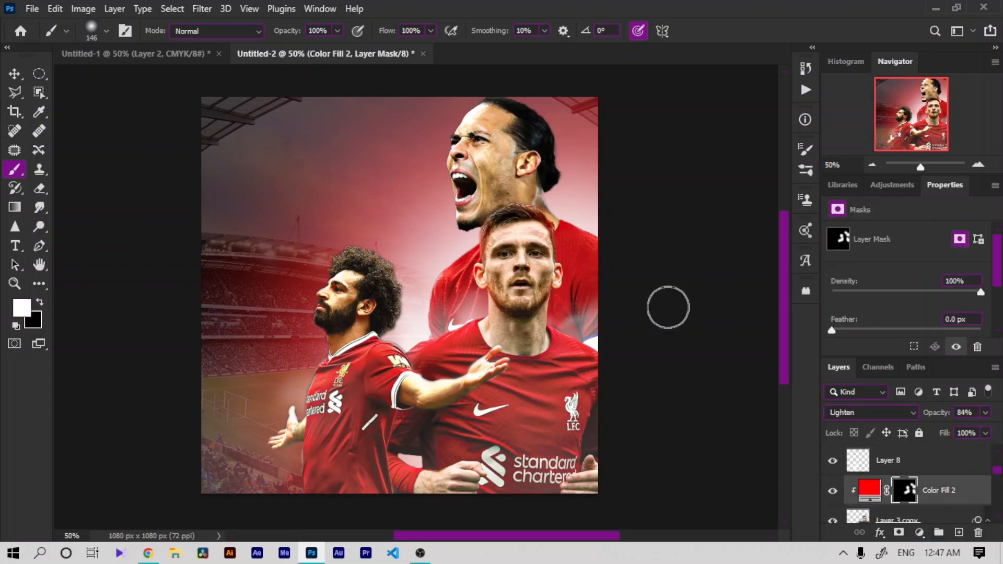
{"action": "key", "text": "x"}
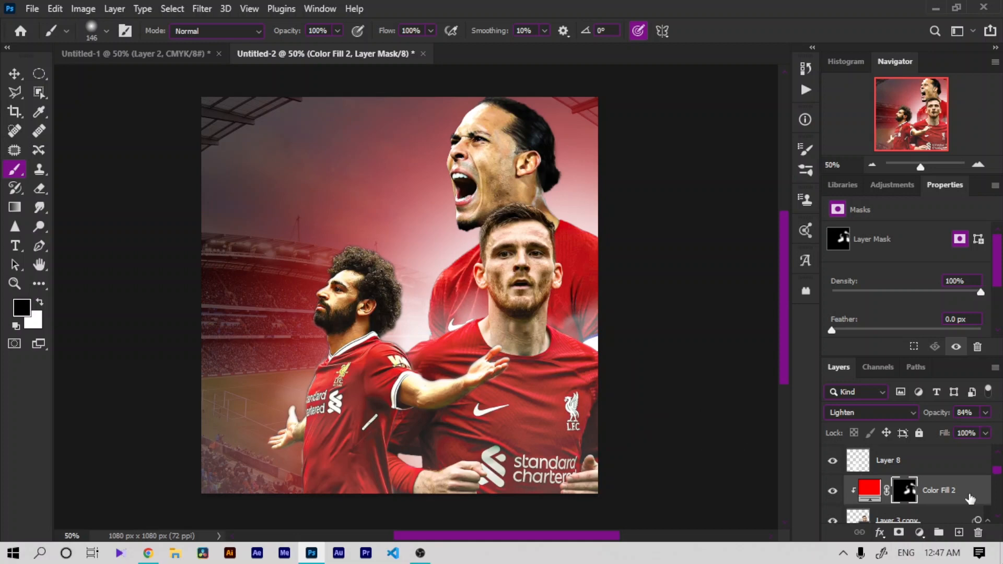
{"action": "key", "text": "ctrl+j"}
{"action": "key", "text": "ctrl+plus"}
{"action": "key", "text": "ctrl+plus"}
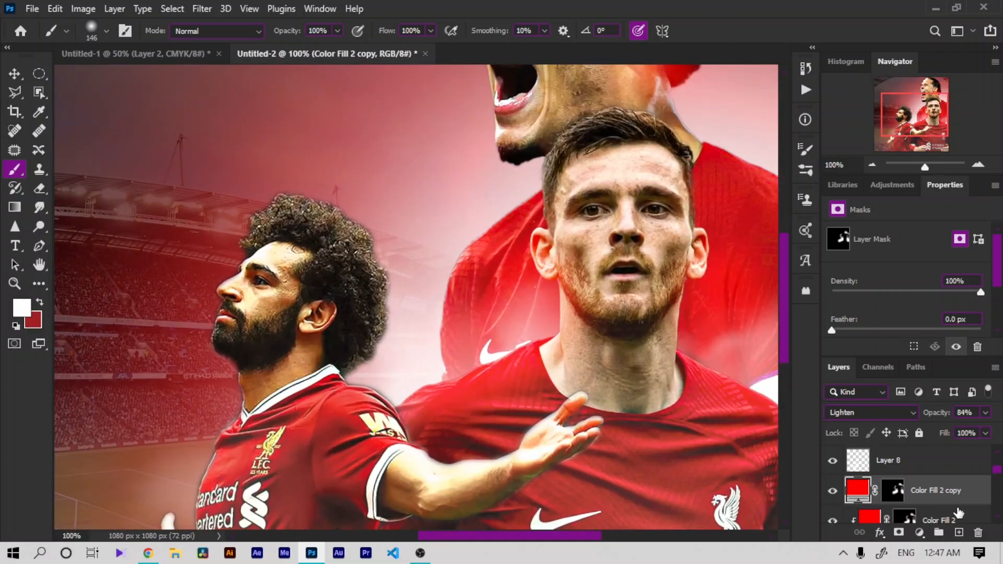
Step: Fill the Color Fill 2 copy mask with black and set the copy's blend mode to Multiply
{"action": "left_click", "coordinate": [906, 494]}
{"action": "key", "text": "ctrl+i"}
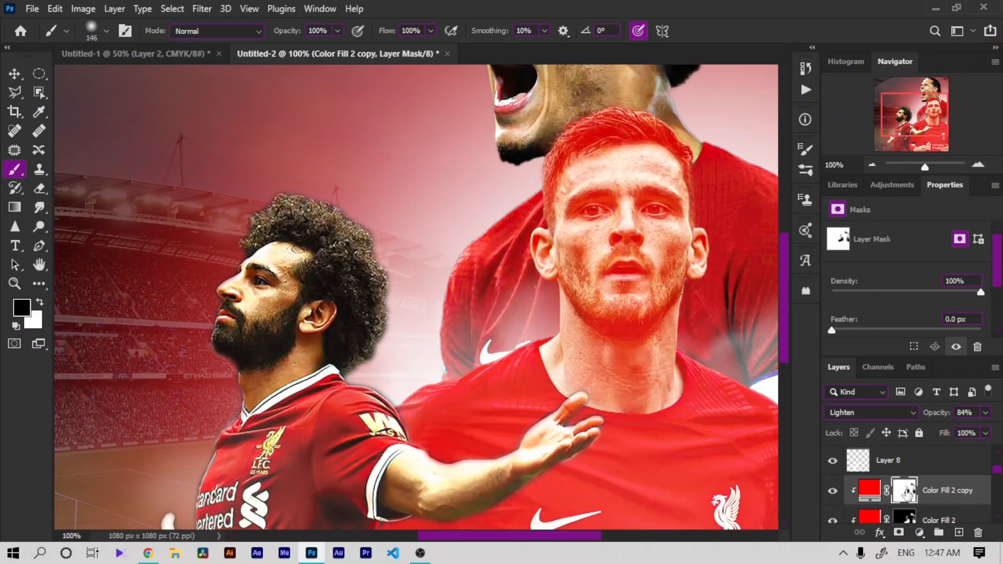
{"action": "key", "text": "ctrl+i"}
{"action": "key", "text": "ctrl+BackSpace"}
{"action": "key", "text": "ctrl+i"}
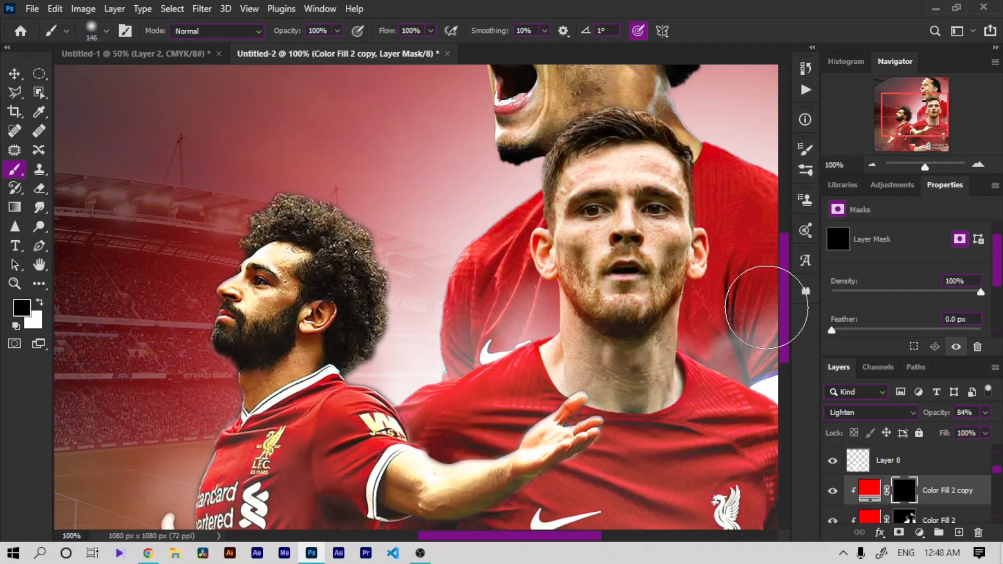
{"action": "key", "text": "x"}
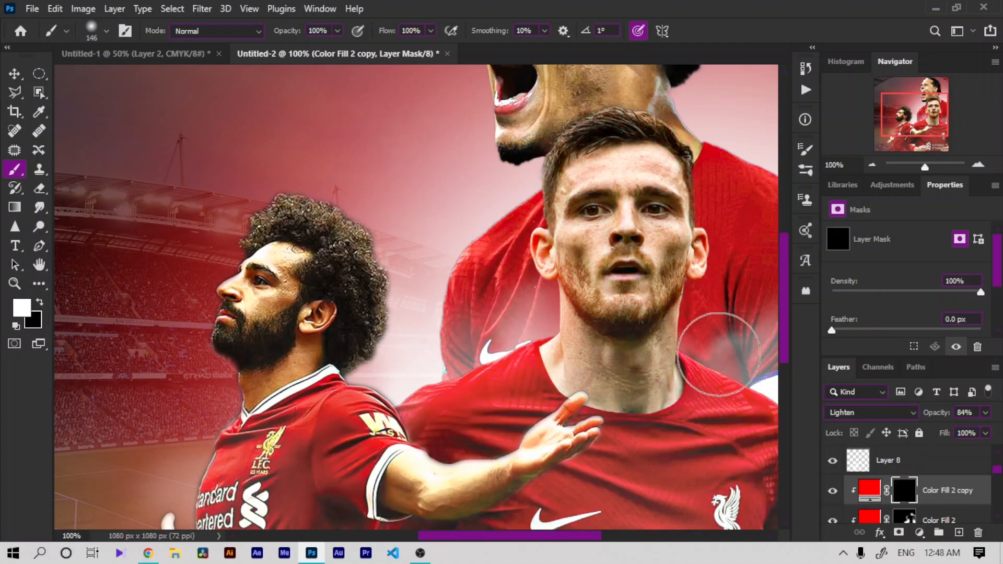
{"action": "key", "text": "ctrl+plus"}
{"action": "left_click", "coordinate": [870, 412]}
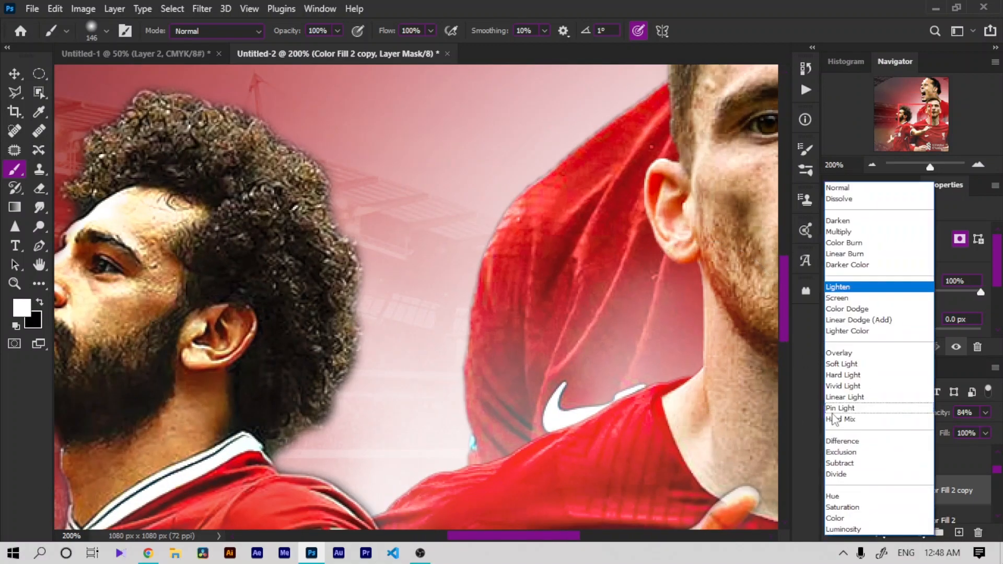
{"action": "left_click", "coordinate": [857, 234]}
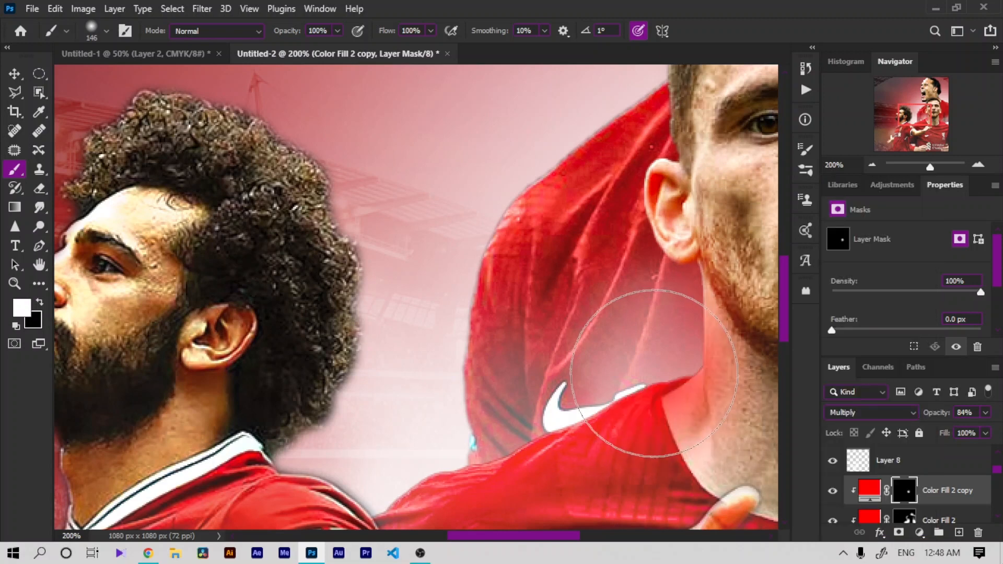
Step: Paint the copy's mask with a 42 px brush along Robertson's shoulder and the shirt edge behind his ear
{"action": "right_click", "coordinate": [542, 391]}
{"action": "left_click_drag", "start_coordinate": [695, 308], "coordinate": [684, 311]}
{"action": "left_click", "coordinate": [411, 479]}
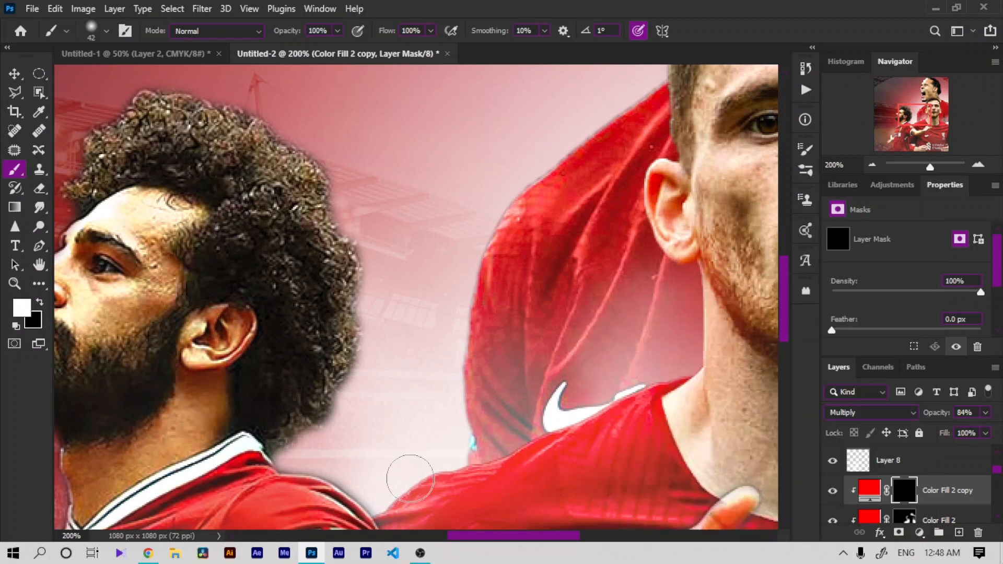
{"action": "mouse_move", "coordinate": [411, 478]}
{"action": "left_mouse_down"}
{"action": "mouse_move", "coordinate": [481, 455]}
{"action": "mouse_move", "coordinate": [466, 449]}
{"action": "mouse_move", "coordinate": [644, 364]}
{"action": "mouse_move", "coordinate": [682, 359]}
{"action": "mouse_move", "coordinate": [677, 295]}
{"action": "mouse_move", "coordinate": [681, 327]}
{"action": "left_mouse_up"}
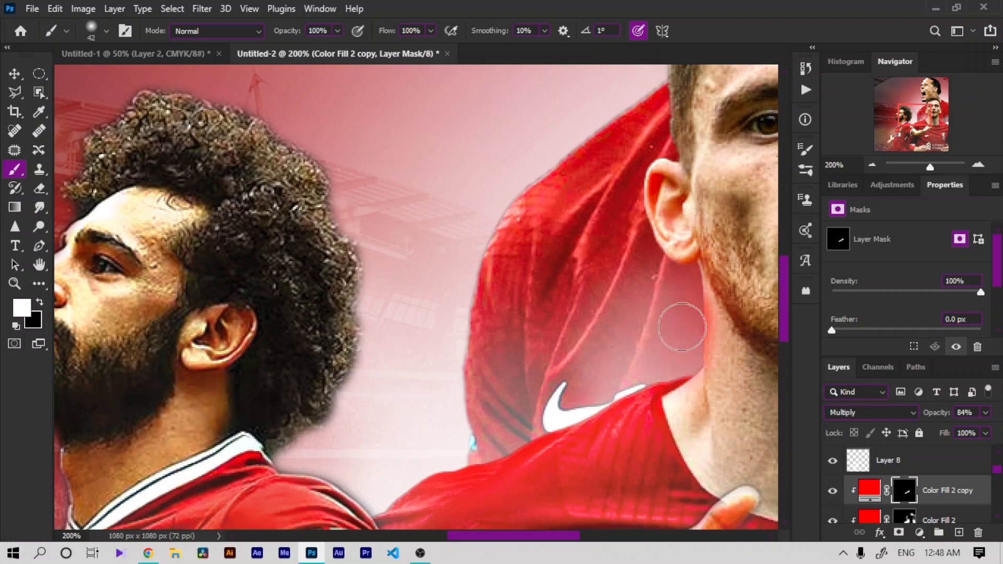
{"action": "mouse_move", "coordinate": [676, 276]}
{"action": "left_mouse_down"}
{"action": "mouse_move", "coordinate": [628, 252]}
{"action": "mouse_move", "coordinate": [586, 209]}
{"action": "mouse_move", "coordinate": [650, 277]}
{"action": "mouse_move", "coordinate": [619, 226]}
{"action": "mouse_move", "coordinate": [617, 137]}
{"action": "left_mouse_up"}
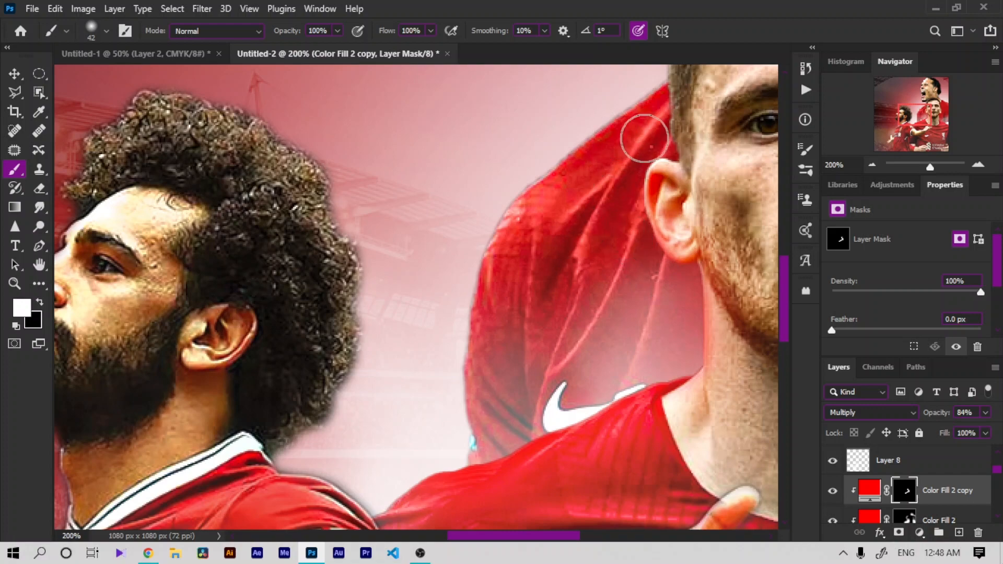
{"action": "key", "text": "ctrl+minus"}
{"action": "key", "text": "ctrl+minus"}
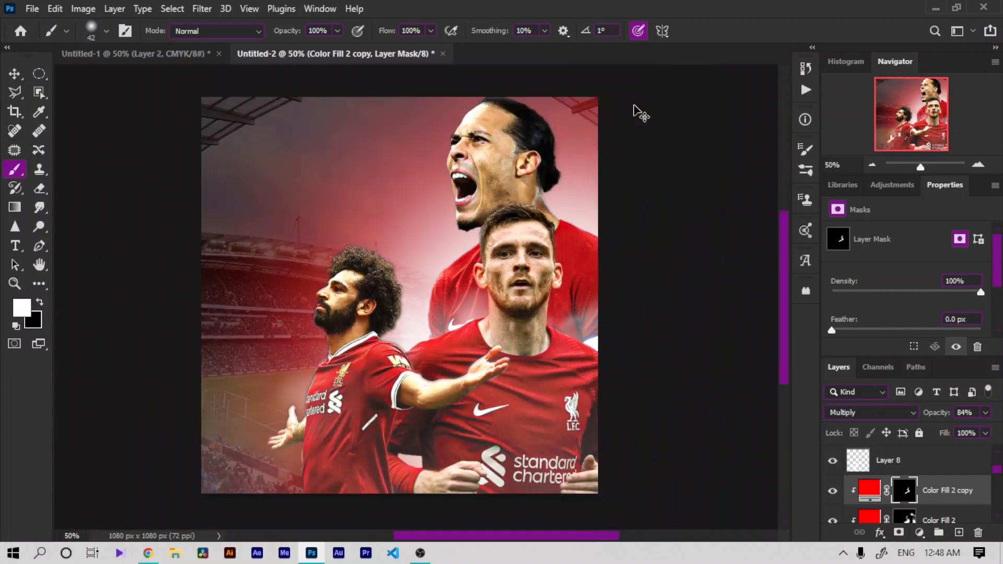
Step: Add a #ff0000 Solid Color fill layer above Layer 2 copy
{"action": "key", "text": "ctrl+plus"}
{"action": "key", "text": "ctrl+plus"}
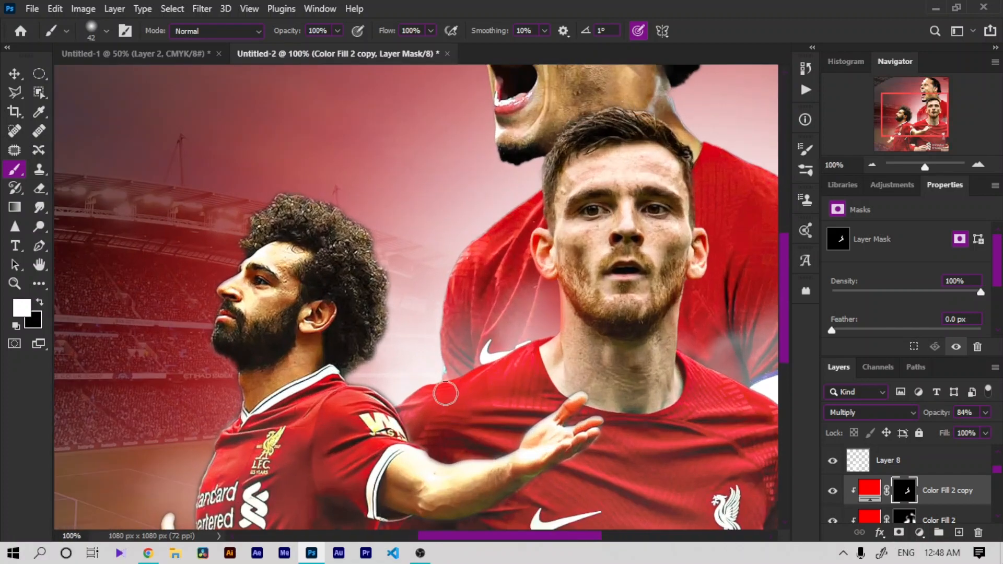
{"action": "key", "text": "ctrl+minus"}
{"action": "key", "text": "ctrl+plus"}
{"action": "scroll", "coordinate": [925, 489], "scroll_direction": "down", "scroll_amount": 2}
{"action": "left_click", "coordinate": [925, 488]}
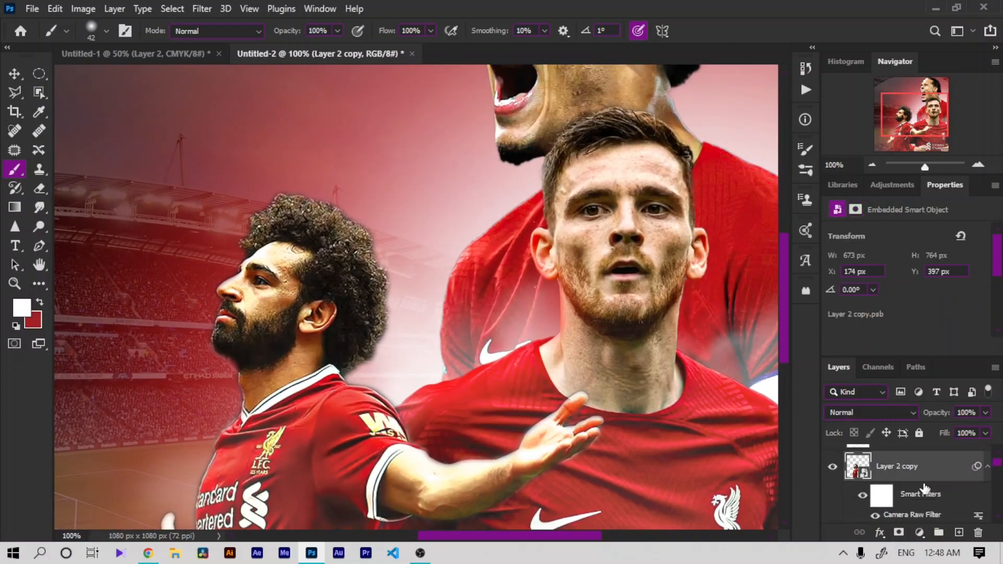
{"action": "left_click", "coordinate": [918, 536]}
{"action": "left_click", "coordinate": [906, 285]}
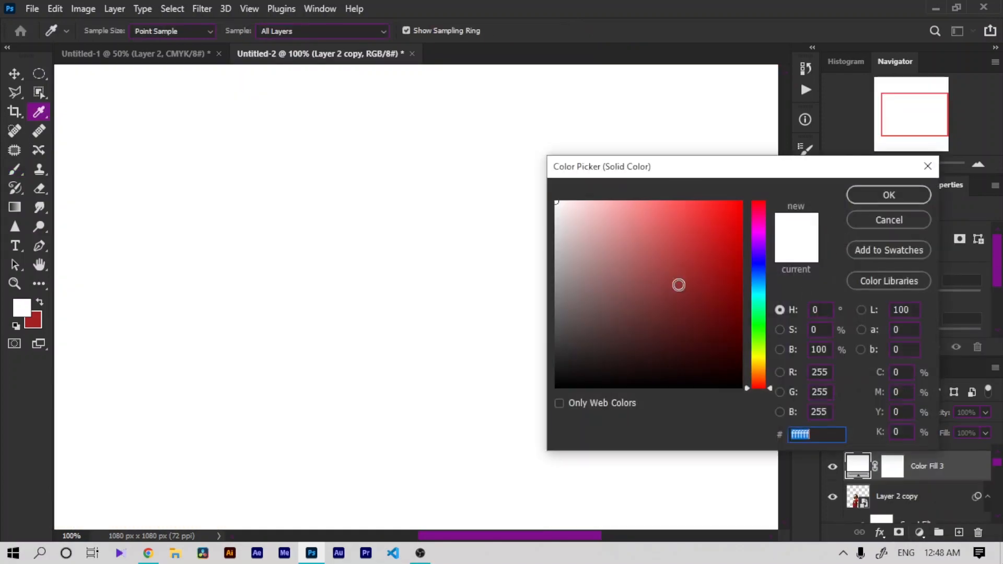
{"action": "type", "text": "ff0000"}
{"action": "key", "text": "Return"}
Step: Duplicate Color Fill 3, set the copy's blend mode to Multiply, and clip it to the layer below
{"action": "key", "text": "ctrl+j"}
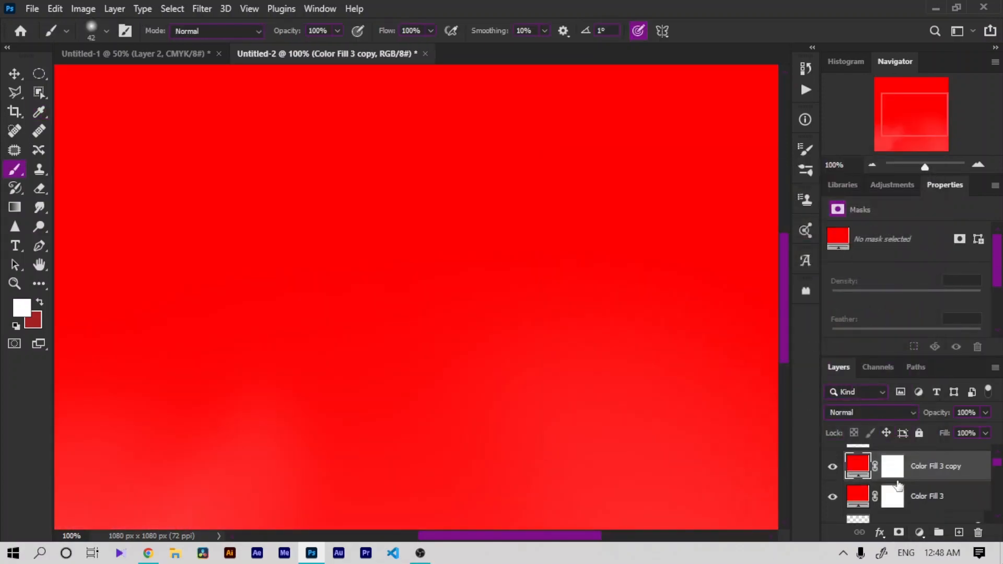
{"action": "left_click", "coordinate": [870, 412]}
{"action": "left_click", "coordinate": [857, 233]}
{"action": "key", "text": "ctrl+alt+g"}
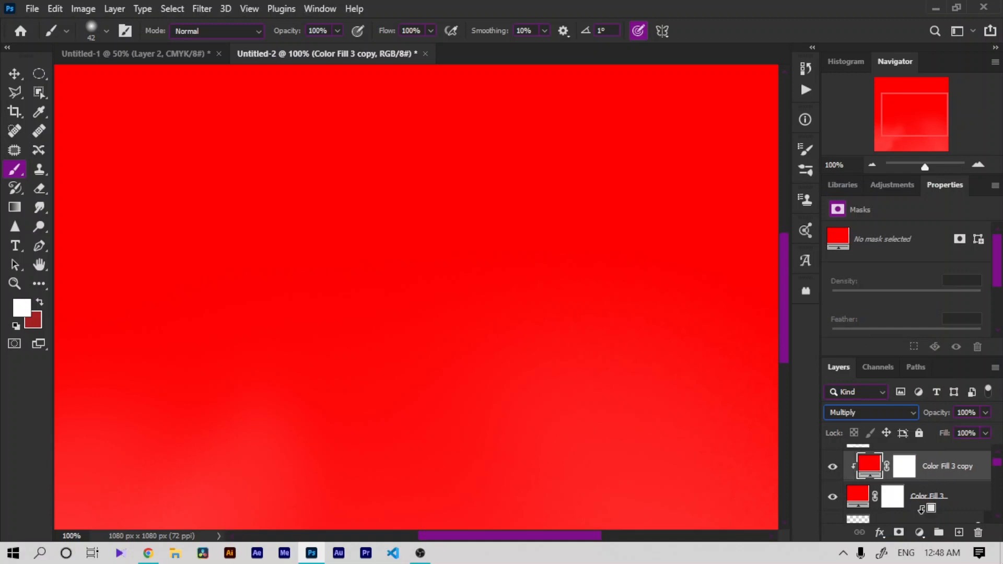
Step: Set Color Fill 3's blend mode to Lighten
{"action": "left_click", "coordinate": [922, 502]}
{"action": "left_click", "coordinate": [884, 412]}
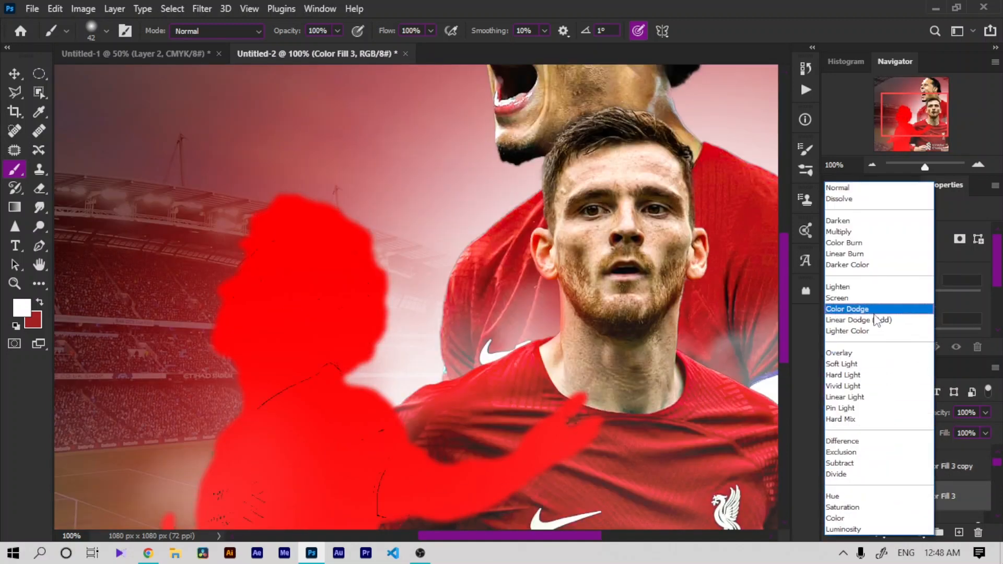
{"action": "left_click", "coordinate": [857, 287]}
Step: Invert the masks of Color Fill 3 and Color Fill 3 copy to black
{"action": "left_click", "coordinate": [909, 503]}
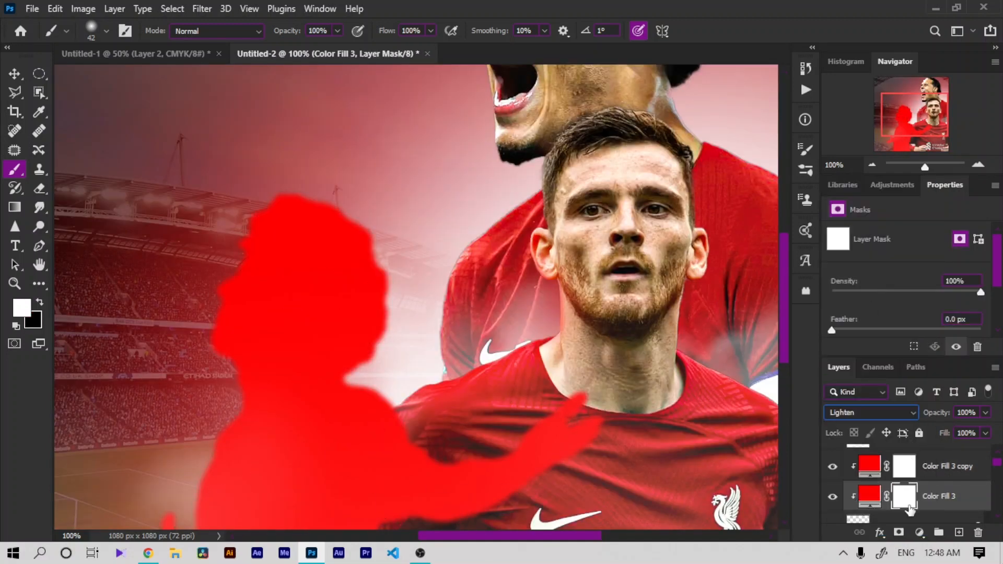
{"action": "key", "text": "ctrl+i"}
{"action": "left_click", "coordinate": [904, 470]}
{"action": "key", "text": "ctrl+i"}
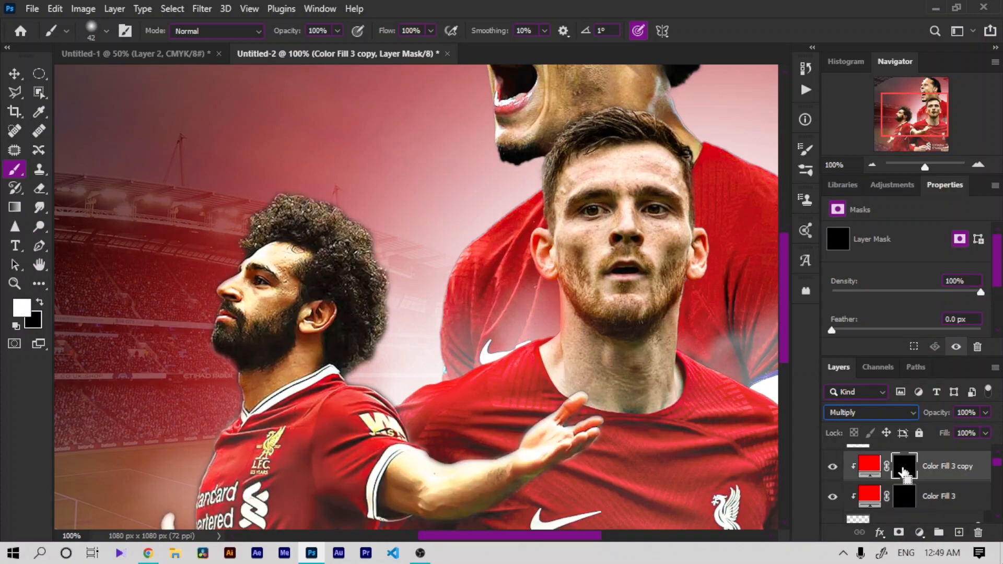
Step: Paint the copy's mask with white along Salah's hair outline and lower the copy's opacity to 57%
{"action": "key", "text": "ctrl+plus"}
{"action": "key", "text": "ctrl+plus"}
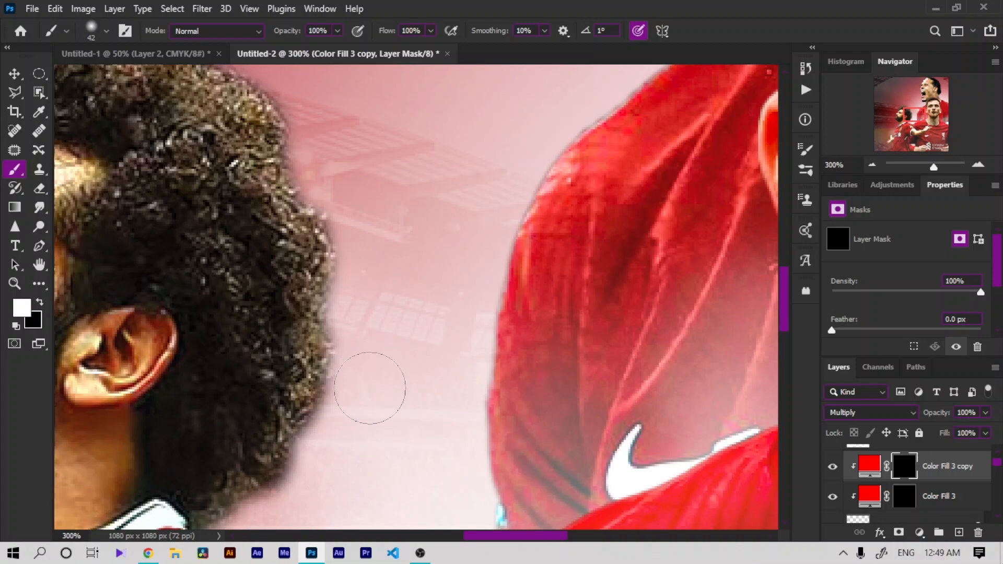
{"action": "mouse_move", "coordinate": [370, 392]}
{"action": "left_mouse_down"}
{"action": "mouse_move", "coordinate": [356, 368]}
{"action": "mouse_move", "coordinate": [364, 256]}
{"action": "left_mouse_up"}
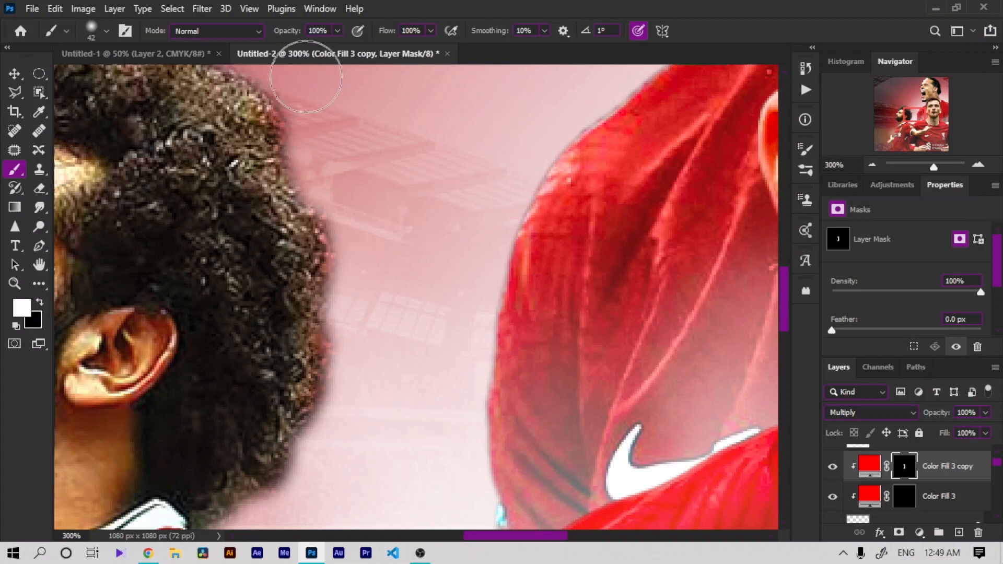
{"action": "key", "text": "ctrl+minus"}
{"action": "key", "text": "ctrl+minus"}
{"action": "key", "text": "ctrl+minus"}
{"action": "key", "text": "ctrl+minus"}
{"action": "key", "text": "ctrl+plus"}
{"action": "key", "text": "ctrl+plus"}
{"action": "key", "text": "ctrl+plus"}
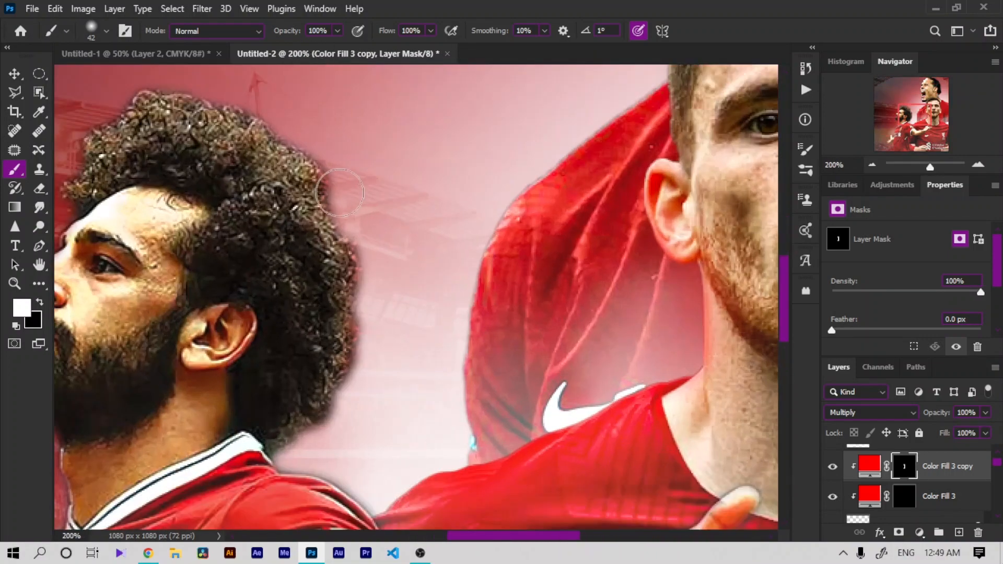
{"action": "left_click_drag", "start_coordinate": [334, 434], "coordinate": [303, 456]}
{"action": "left_click_drag", "start_coordinate": [321, 155], "coordinate": [273, 118]}
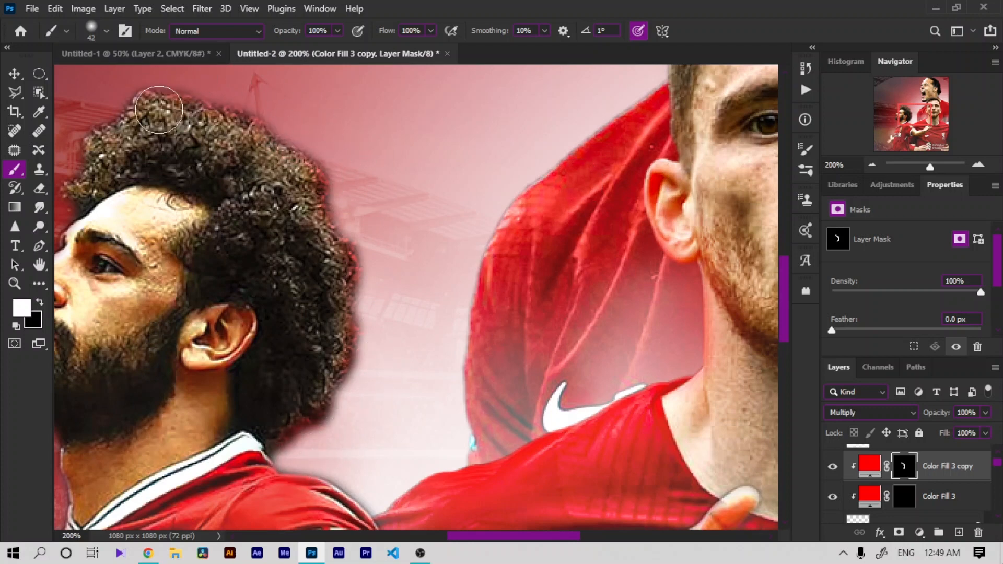
{"action": "mouse_move", "coordinate": [79, 137]}
{"action": "left_mouse_down"}
{"action": "mouse_move", "coordinate": [108, 101]}
{"action": "mouse_move", "coordinate": [140, 99]}
{"action": "left_mouse_up"}
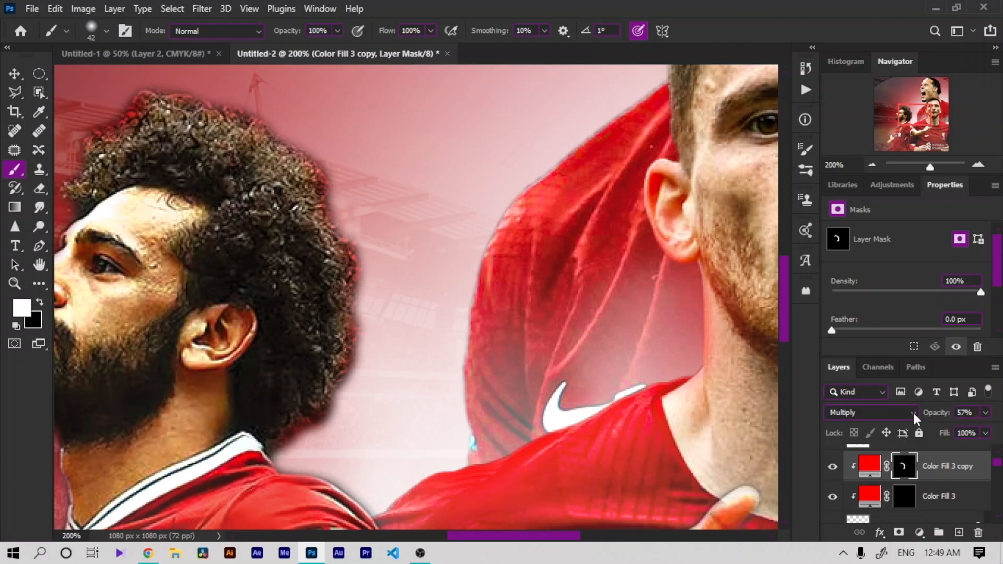
Step: Paint Color Fill 3's mask along Salah's neck and shoulder edge to add a red glow
{"action": "key", "text": "ctrl+minus"}
{"action": "key", "text": "ctrl+minus"}
{"action": "key", "text": "ctrl+minus"}
{"action": "key", "text": "ctrl+plus"}
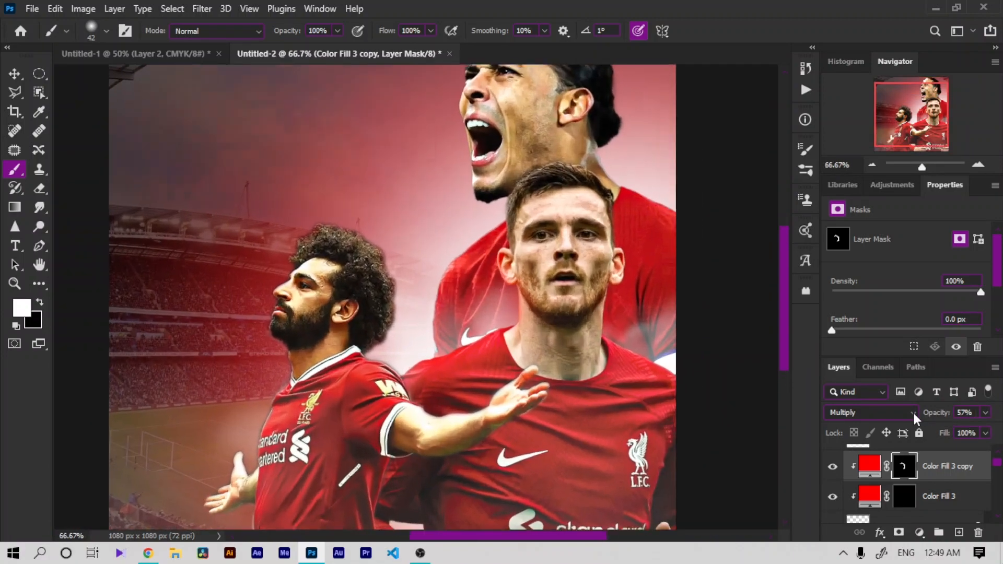
{"action": "key", "text": "ctrl+plus"}
{"action": "key", "text": "ctrl+plus"}
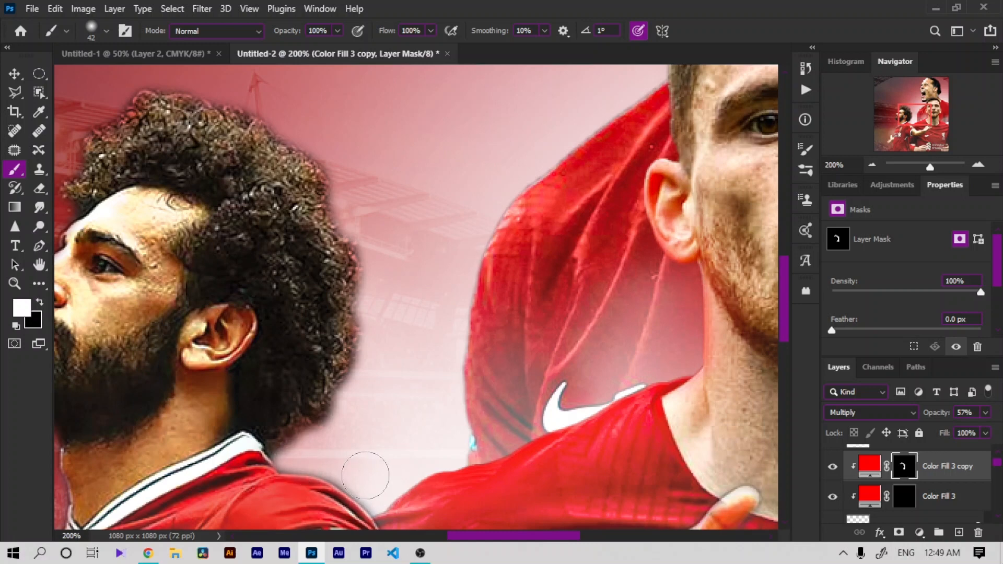
{"action": "left_click", "coordinate": [895, 496]}
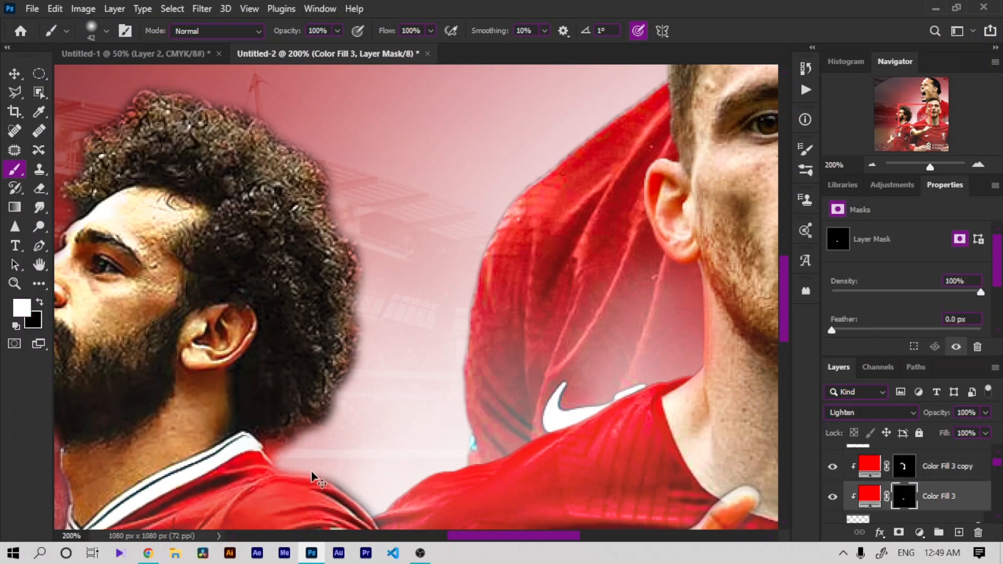
{"action": "key", "text": "ctrl+z"}
{"action": "left_click_drag", "start_coordinate": [326, 475], "coordinate": [364, 512]}
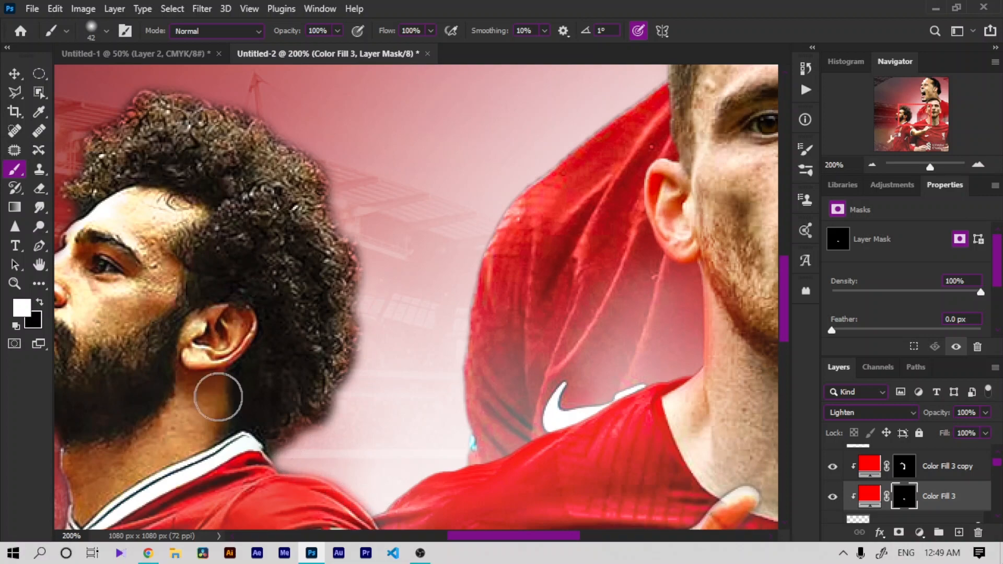
{"action": "left_click_drag", "start_coordinate": [250, 455], "coordinate": [256, 453]}
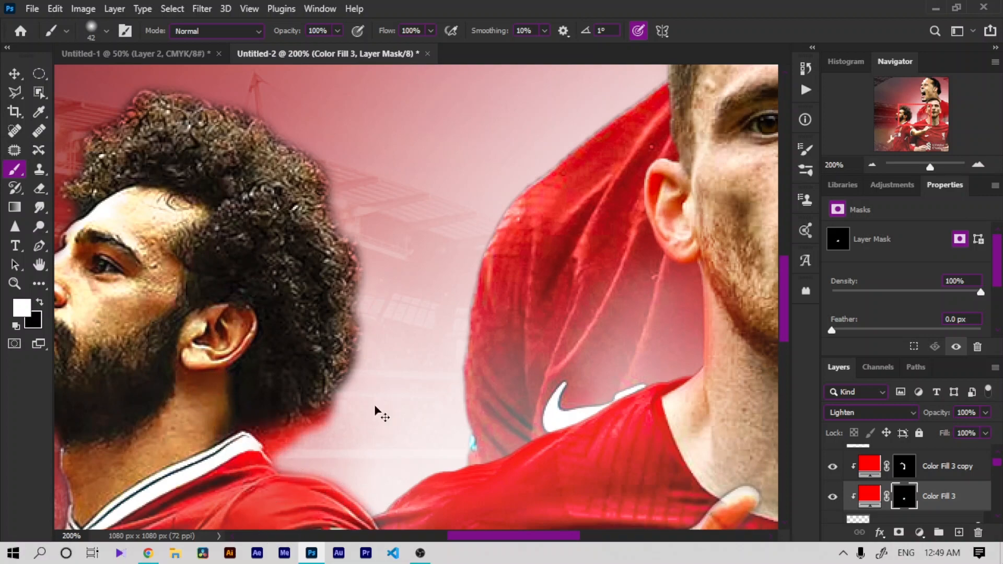
Step: Browse the layer stack down to the Layer 1 copy 2 player layer
{"action": "key", "text": "ctrl+0"}
{"action": "key", "text": "ctrl+minus"}
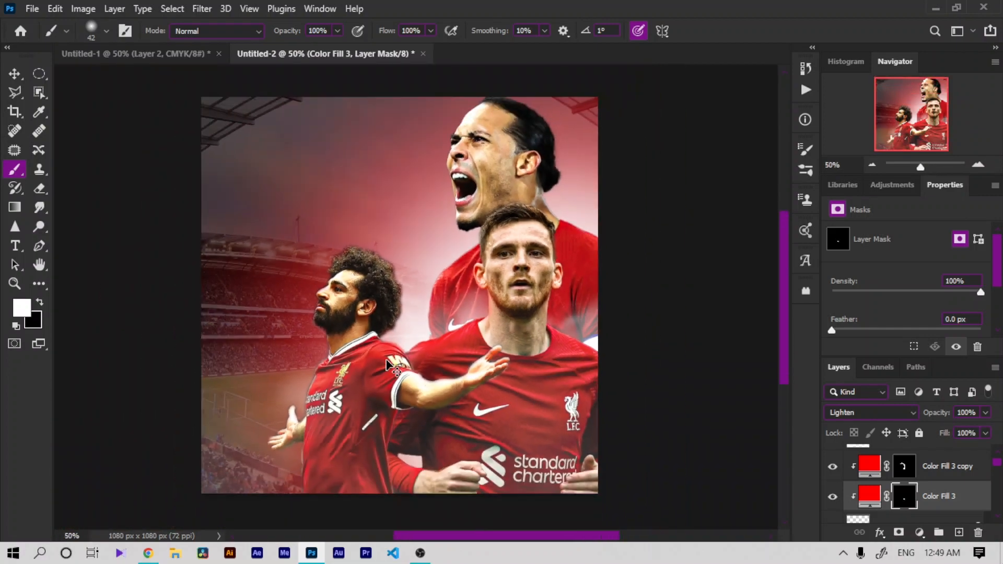
{"action": "key", "text": "ctrl+plus"}
{"action": "key", "text": "ctrl+plus"}
{"action": "key", "text": "ctrl+plus"}
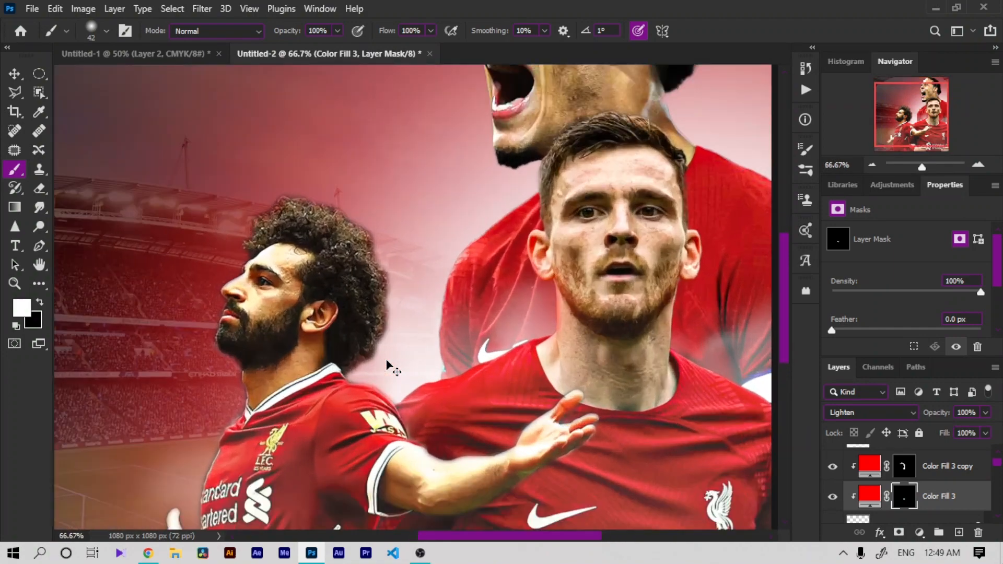
{"action": "left_click", "coordinate": [971, 467]}
{"action": "scroll", "coordinate": [936, 459], "scroll_direction": "down", "scroll_amount": 3}
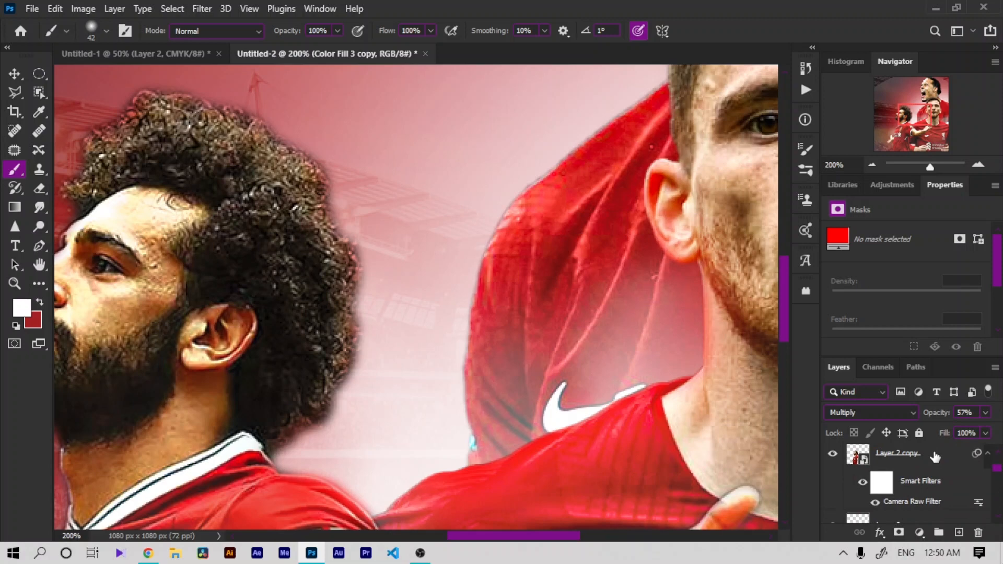
{"action": "left_click_drag", "start_coordinate": [935, 457], "coordinate": [939, 533]}
{"action": "left_click", "coordinate": [938, 512]}
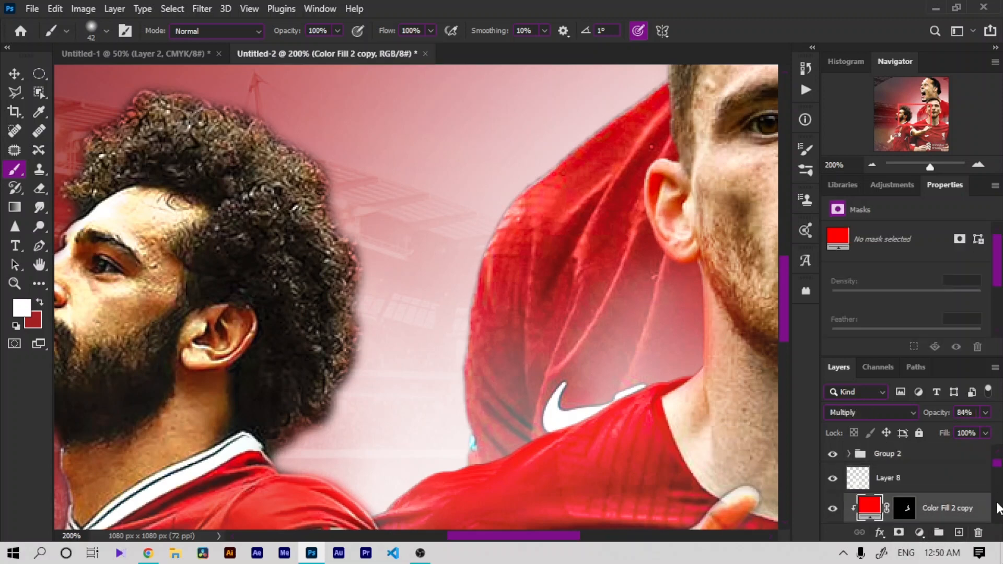
{"action": "scroll", "coordinate": [998, 510], "scroll_direction": "down", "scroll_amount": 2}
{"action": "left_click_drag", "start_coordinate": [918, 478], "coordinate": [939, 532]}
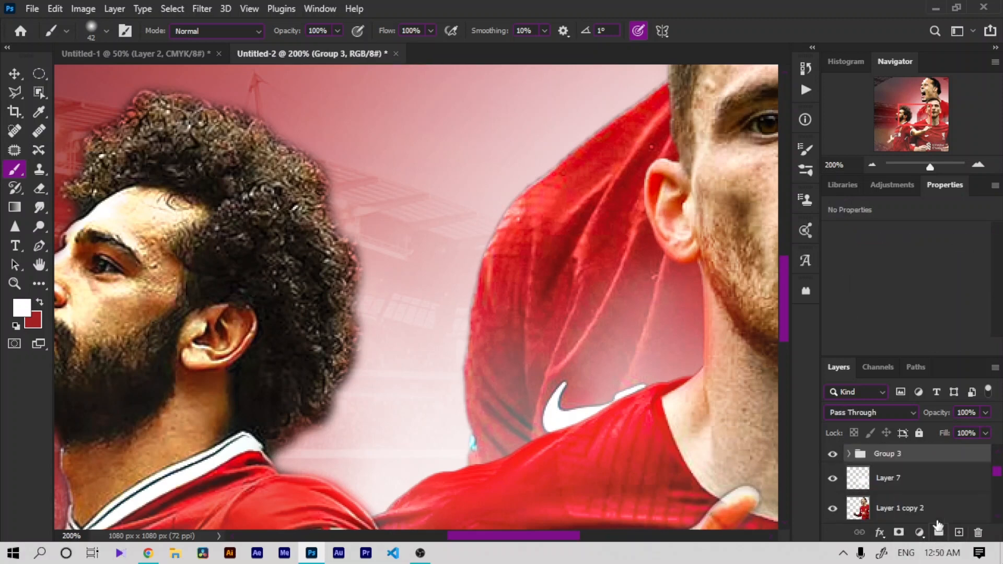
Step: Add a #ff0000 Solid Color fill layer above Layer 1 copy 2 and switch to the brush
{"action": "left_click", "coordinate": [920, 509]}
{"action": "left_click", "coordinate": [919, 533]}
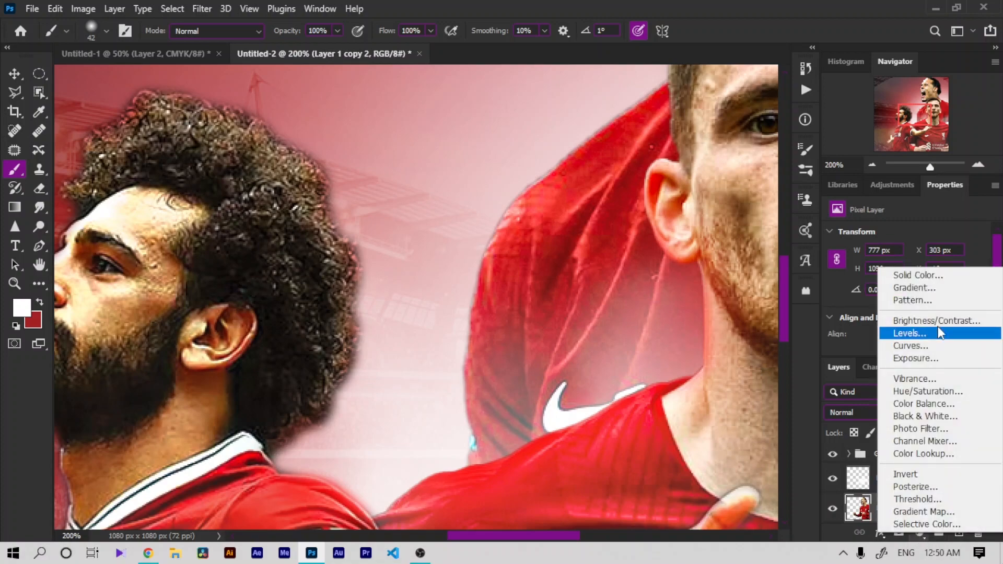
{"action": "left_click", "coordinate": [856, 274]}
{"action": "type", "text": "ff0000"}
{"action": "left_click", "coordinate": [868, 195]}
{"action": "key", "text": "b"}
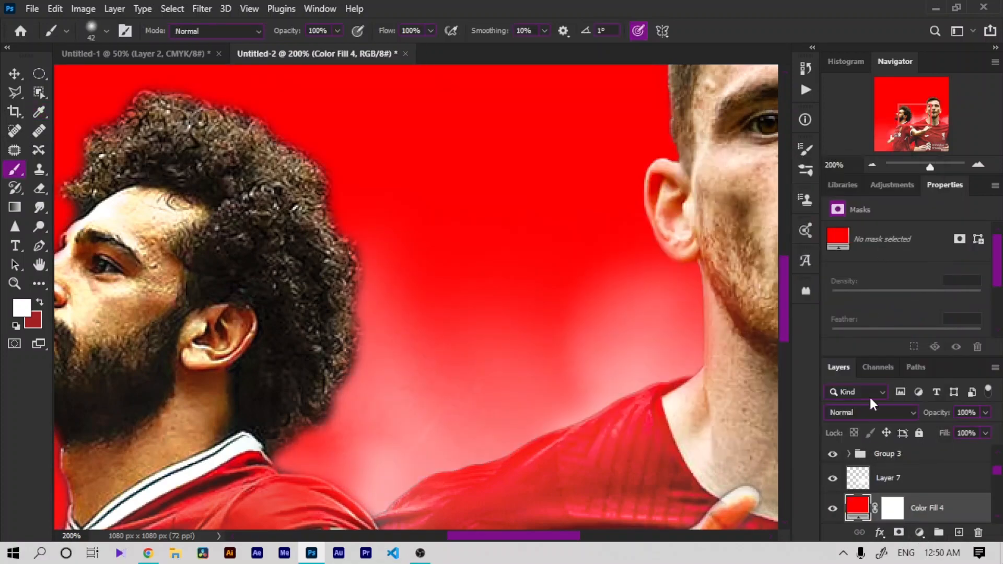
Step: Duplicate Color Fill 4 and set the copy's blend mode to Multiply
{"action": "key", "text": "ctrl+j"}
{"action": "left_click", "coordinate": [870, 409]}
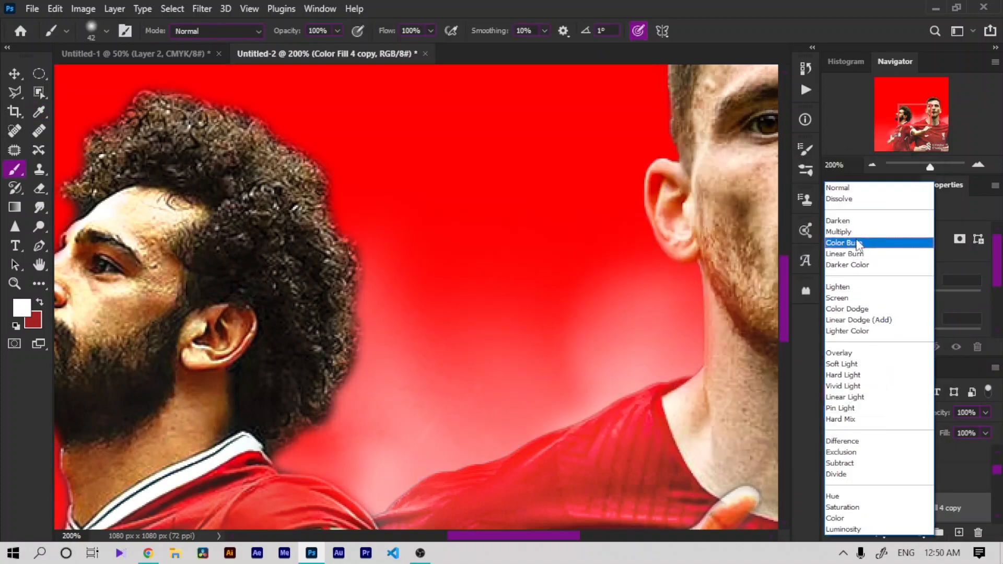
{"action": "left_click", "coordinate": [839, 232]}
Step: Set Color Fill 4's blend mode to Screen and clip it to Layer 1 copy 2
{"action": "scroll", "coordinate": [905, 476], "scroll_direction": "down", "scroll_amount": 2}
{"action": "left_click", "coordinate": [906, 476]}
{"action": "left_click", "coordinate": [857, 413]}
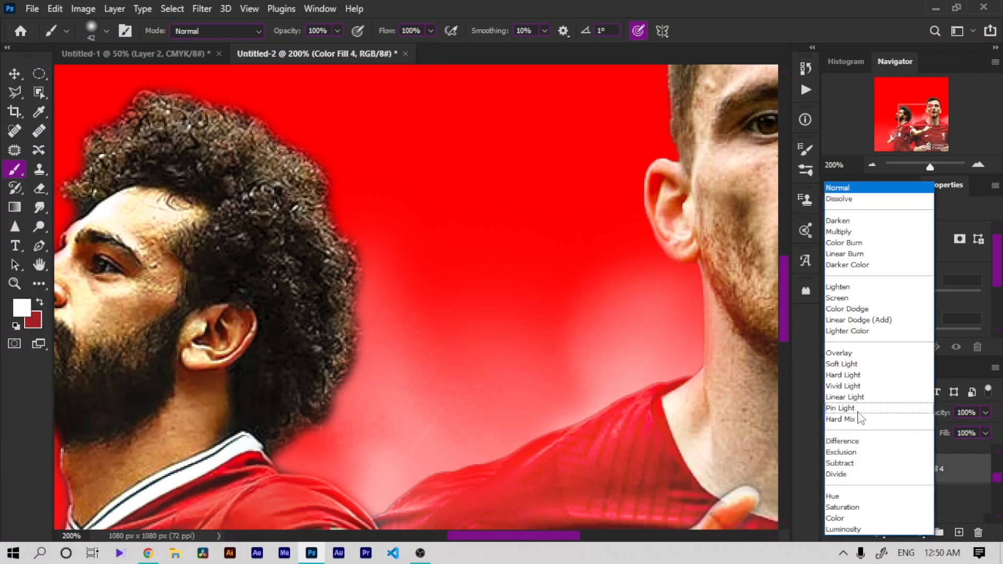
{"action": "left_click", "coordinate": [852, 298]}
{"action": "key", "text": "ctrl+alt+g"}
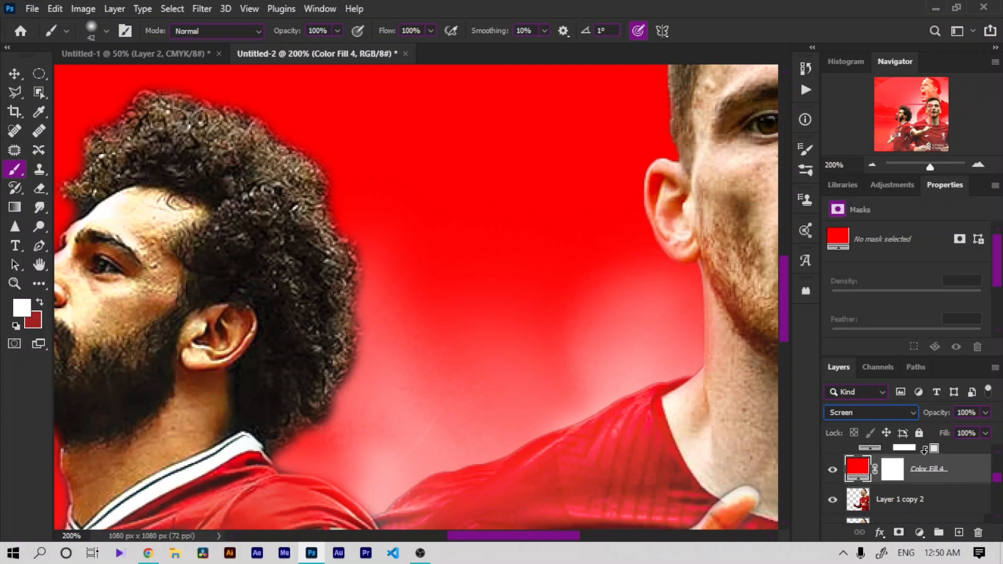
Step: Invert Color Fill 4's mask to black, then duplicate it as a Multiply copy
{"action": "left_click", "coordinate": [904, 468]}
{"action": "key", "text": "ctrl+i"}
{"action": "key", "text": "ctrl+j"}
{"action": "key", "text": "shift+alt+m"}
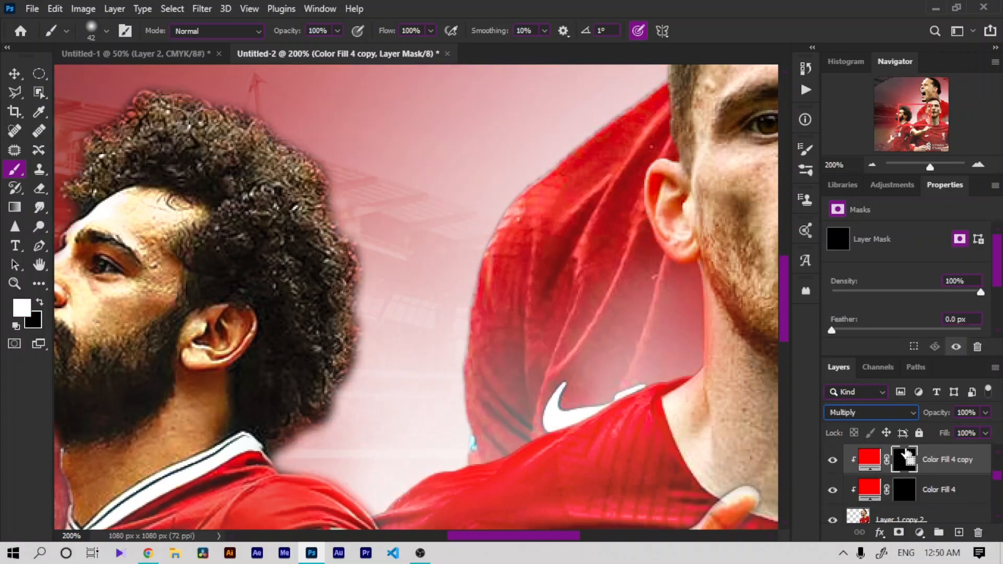
Step: Paint Color Fill 4's mask with white along Van Dijk's neck behind Robertson's head
{"action": "key", "text": "ctrl+minus"}
{"action": "key", "text": "ctrl+minus"}
{"action": "left_click", "coordinate": [38, 265]}
{"action": "left_click_drag", "start_coordinate": [407, 276], "coordinate": [345, 398]}
{"action": "key", "text": "ctrl+plus"}
{"action": "key", "text": "ctrl+plus"}
{"action": "left_click_drag", "start_coordinate": [714, 318], "coordinate": [389, 358]}
{"action": "left_click_drag", "start_coordinate": [568, 411], "coordinate": [423, 316]}
{"action": "key", "text": "ctrl+plus"}
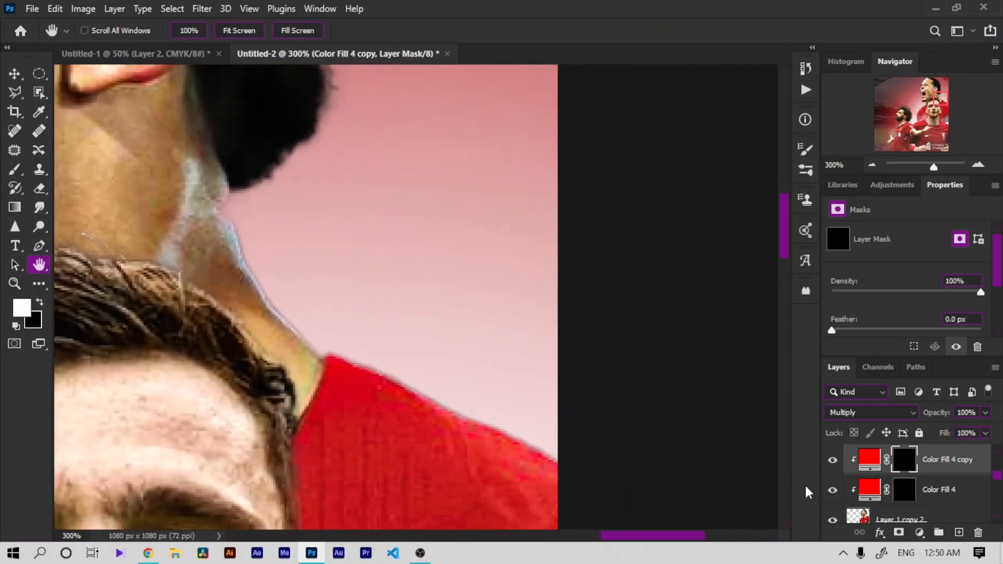
{"action": "left_click", "coordinate": [911, 498]}
{"action": "left_click", "coordinate": [15, 168]}
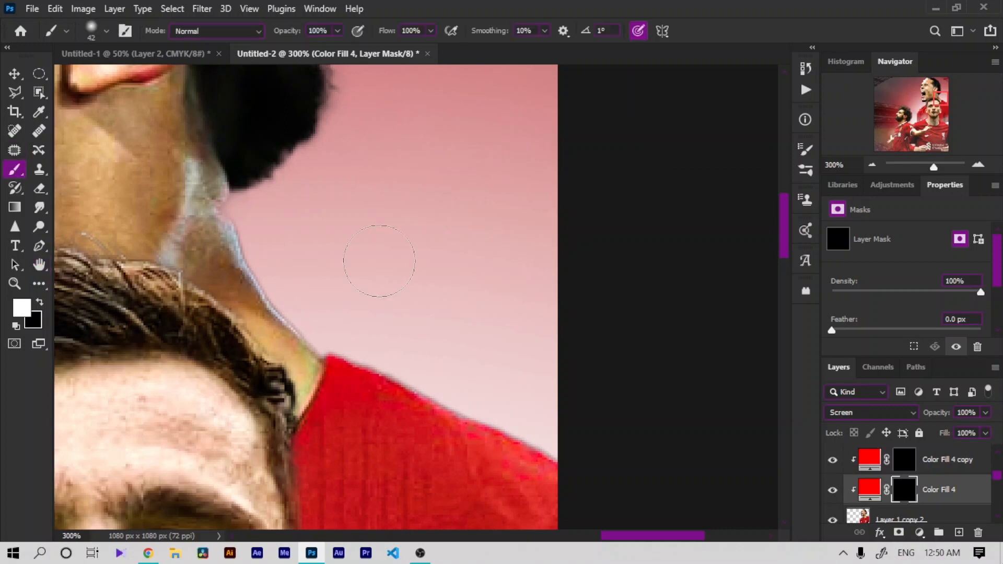
{"action": "left_click_drag", "start_coordinate": [248, 201], "coordinate": [264, 199]}
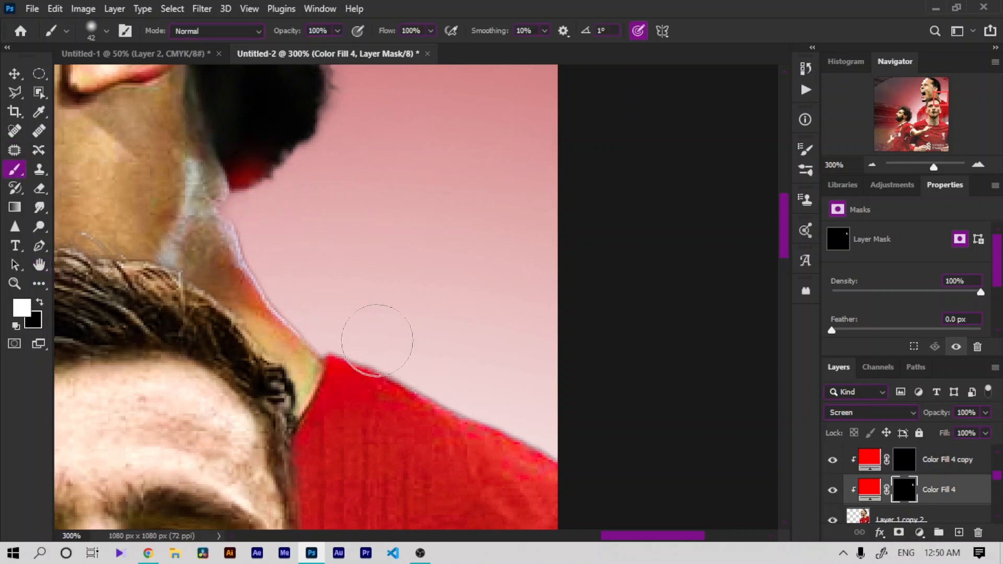
Step: Paint Color Fill 4's mask along the back edge of Van Dijk's hair
{"action": "key", "text": "ctrl+minus"}
{"action": "key", "text": "ctrl+minus"}
{"action": "key", "text": "ctrl+minus"}
{"action": "key", "text": "ctrl+plus"}
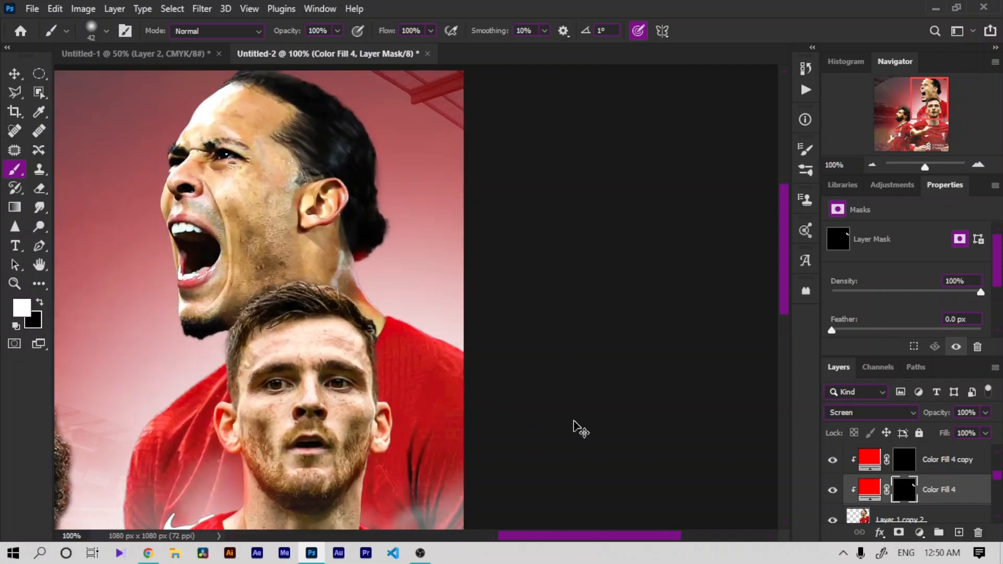
{"action": "key", "text": "ctrl+plus"}
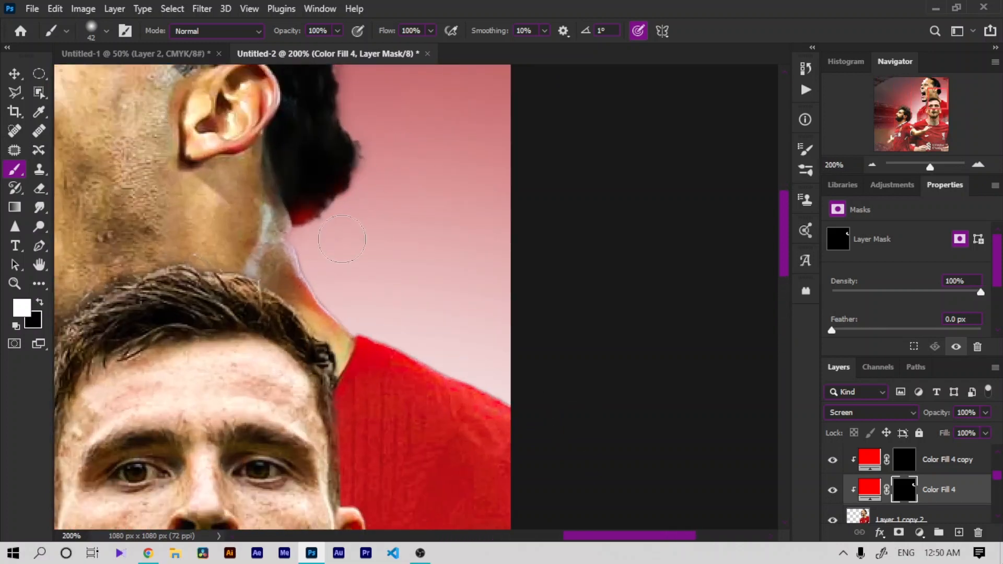
{"action": "mouse_move", "coordinate": [342, 240]}
{"action": "left_mouse_down"}
{"action": "mouse_move", "coordinate": [388, 148]}
{"action": "mouse_move", "coordinate": [386, 173]}
{"action": "mouse_move", "coordinate": [372, 130]}
{"action": "left_mouse_up"}
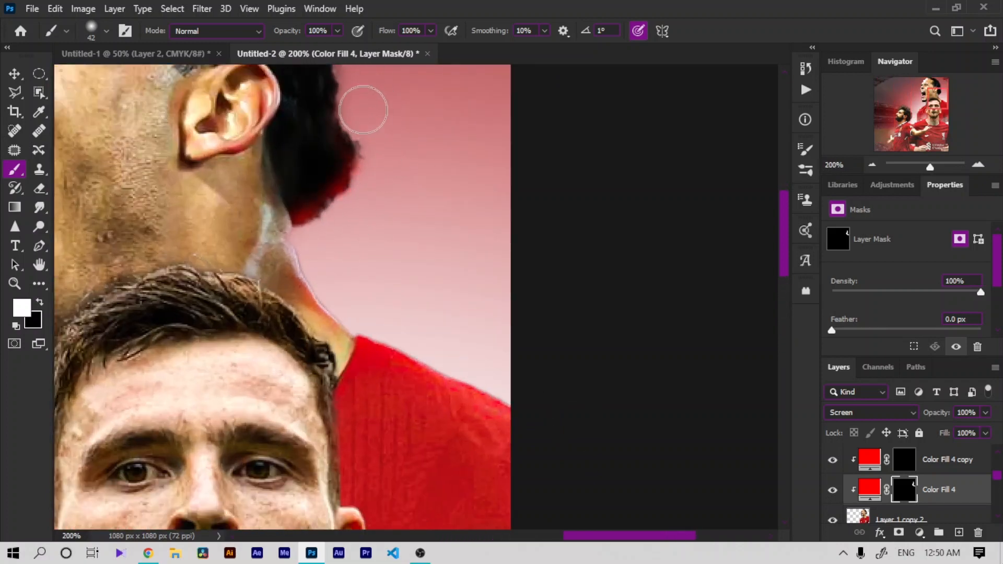
Step: Set Color Fill 4's opacity to 90%
{"action": "key", "text": "ctrl+minus"}
{"action": "key", "text": "ctrl+minus"}
{"action": "key", "text": "ctrl+minus"}
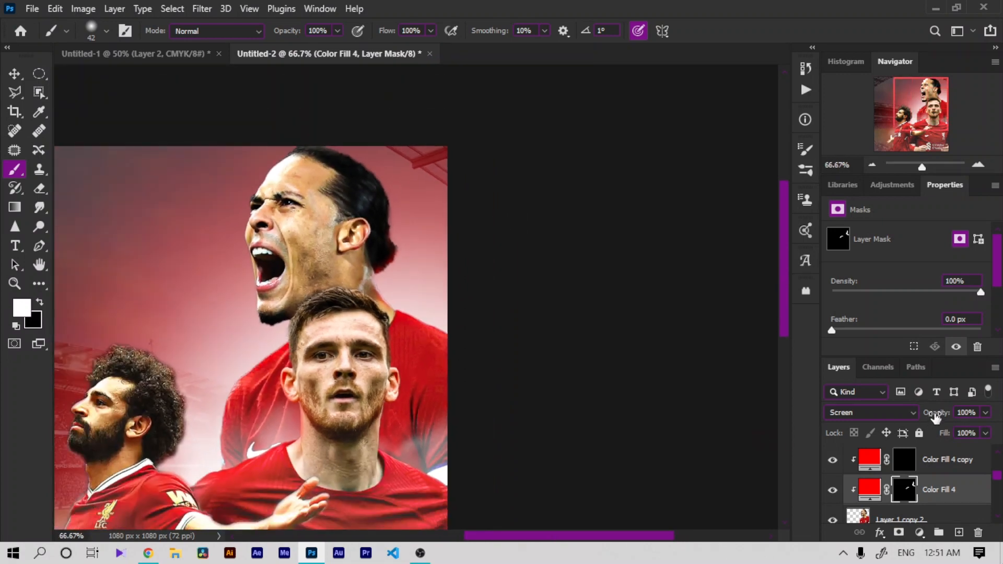
{"action": "left_click_drag", "start_coordinate": [935, 417], "coordinate": [927, 418]}
{"action": "key", "text": "ctrl+minus"}
{"action": "key", "text": "ctrl+minus"}
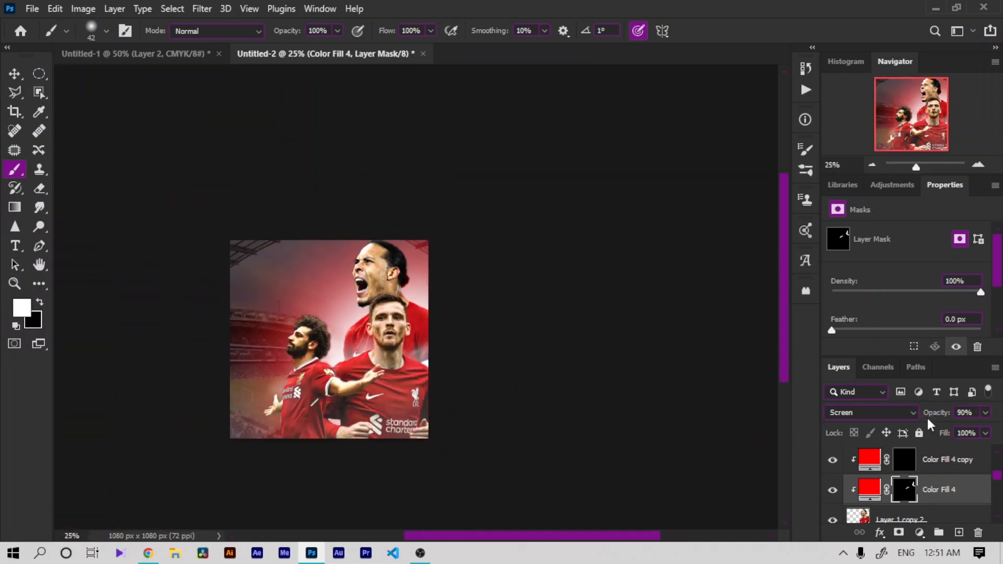
Step: Group the Color Fill 4 layers together with the player layers beneath them into a new group
{"action": "key", "text": "ctrl+plus"}
{"action": "key", "text": "ctrl+plus"}
{"action": "left_click", "coordinate": [39, 265]}
{"action": "left_click_drag", "start_coordinate": [332, 423], "coordinate": [490, 332]}
{"action": "key", "text": "ctrl+plus"}
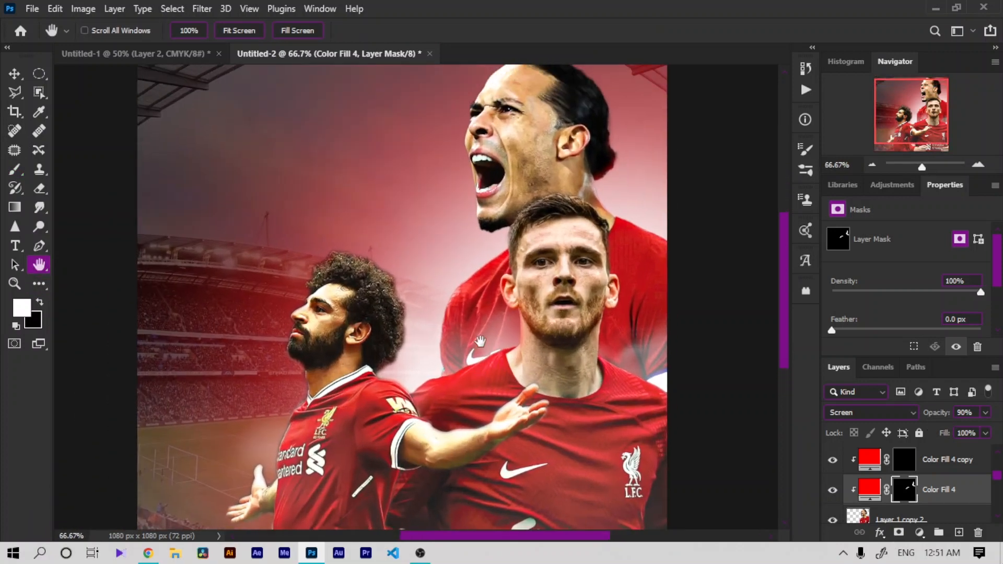
{"action": "key", "text": "ctrl+minus"}
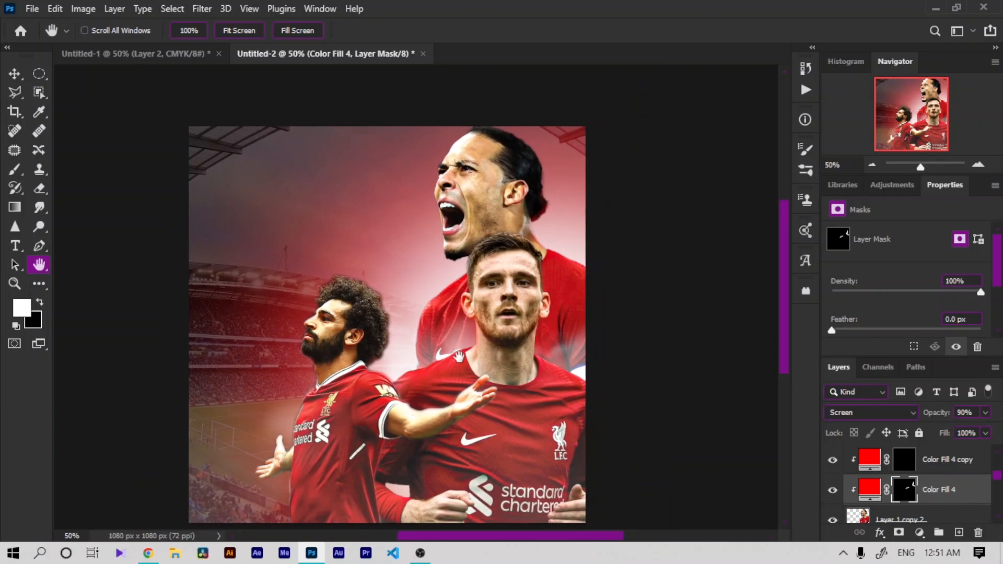
{"action": "left_click", "coordinate": [958, 462]}
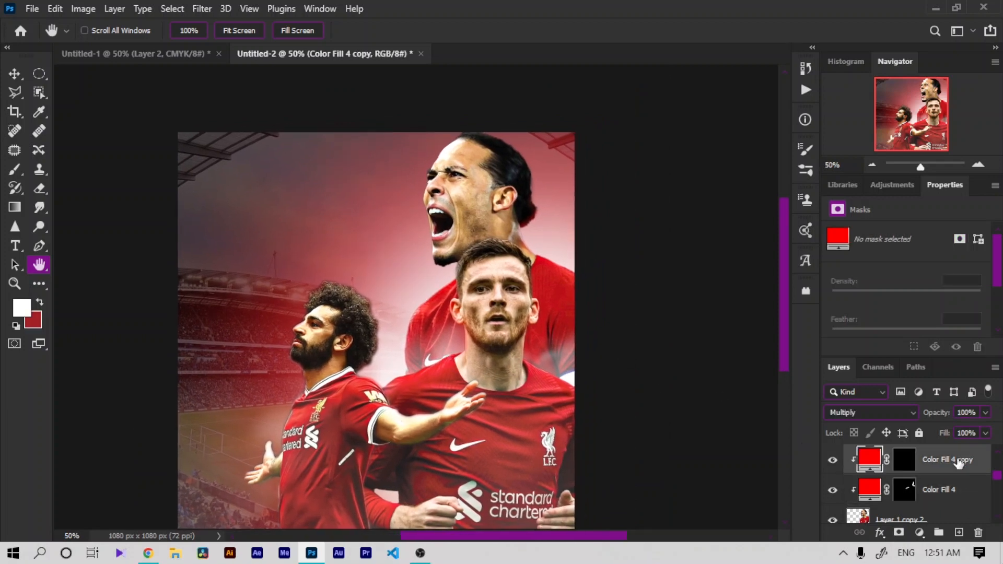
{"action": "left_click", "coordinate": [961, 516], "text": "shift"}
{"action": "left_click", "coordinate": [937, 533]}
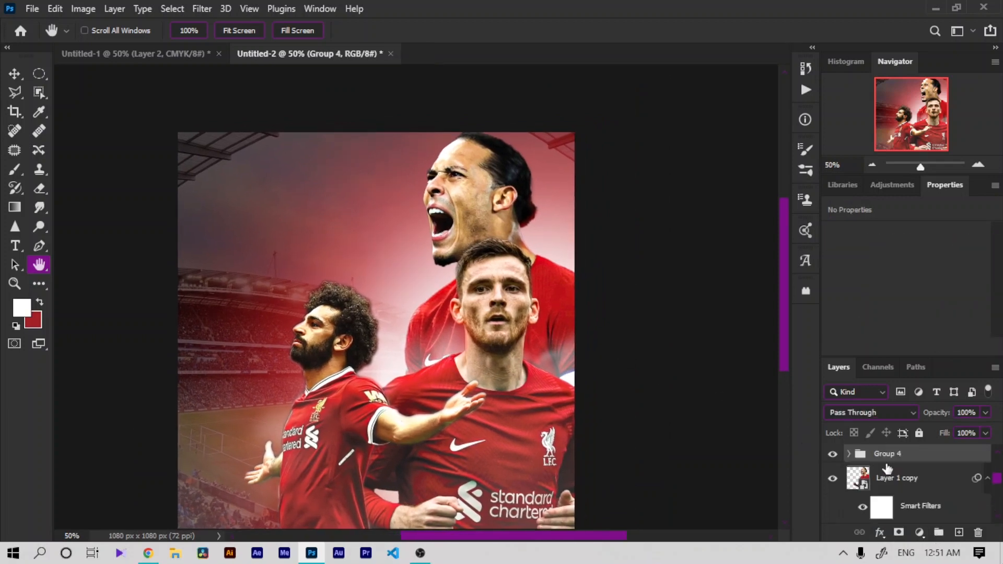
Step: Select Exposure 1's mask and paint black on it with a very large soft brush near the lower-right of the canvas
{"action": "left_click_drag", "start_coordinate": [875, 475], "coordinate": [877, 455]}
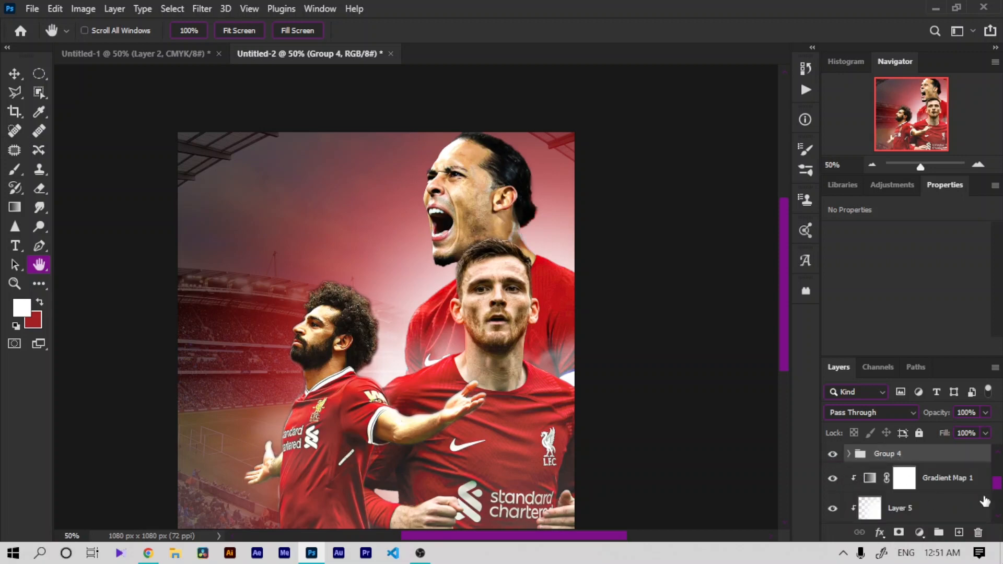
{"action": "left_click_drag", "start_coordinate": [998, 491], "coordinate": [998, 506]}
{"action": "left_click", "coordinate": [892, 480]}
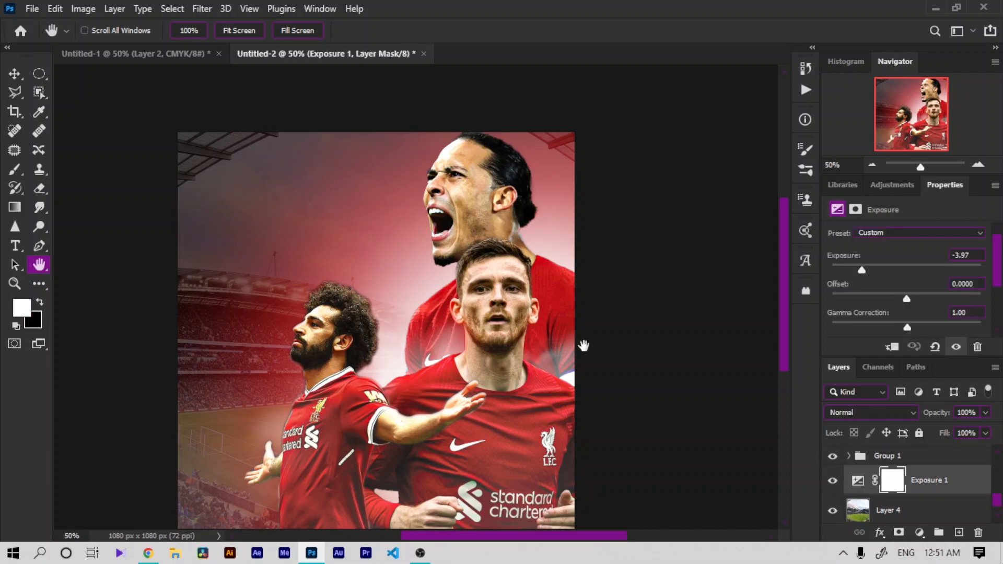
{"action": "left_click", "coordinate": [19, 172]}
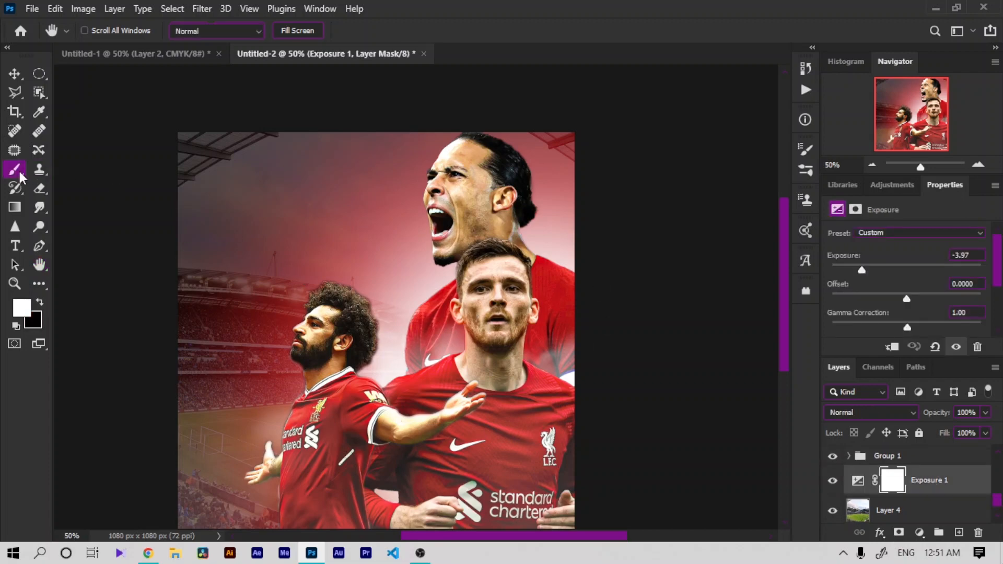
{"action": "right_click", "coordinate": [531, 288]}
{"action": "left_click", "coordinate": [695, 312]}
{"action": "key", "text": "Return"}
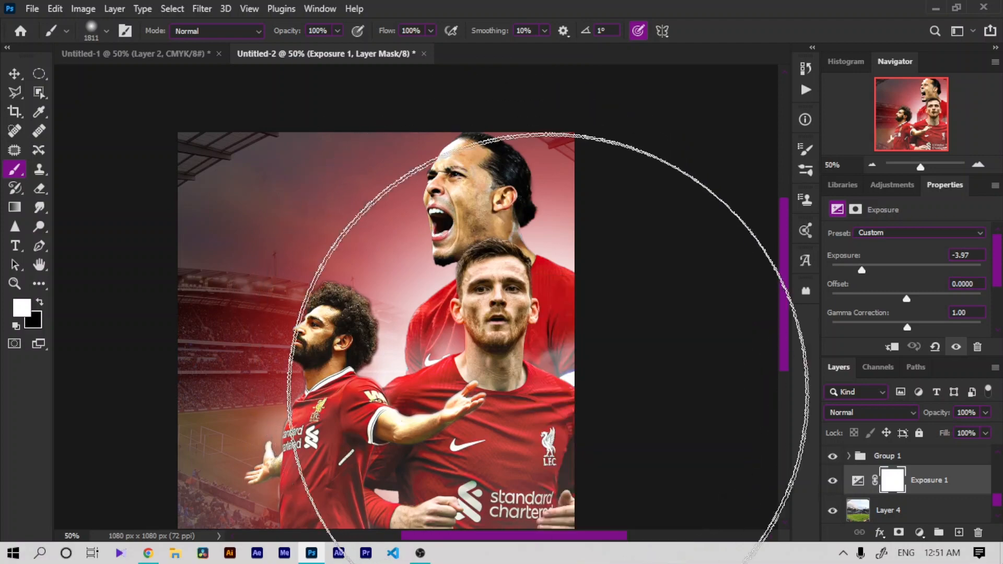
{"action": "key", "text": "c"}
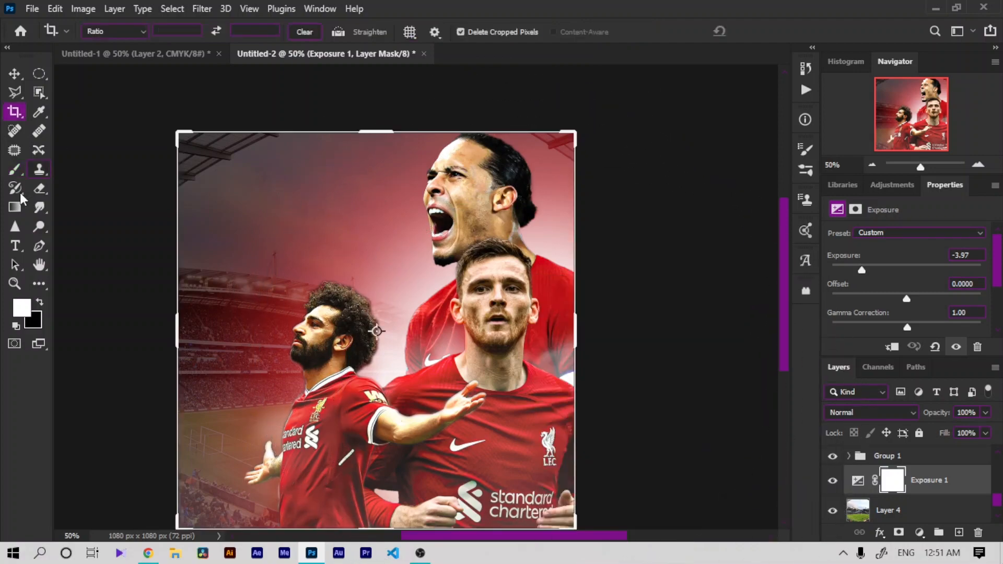
{"action": "key", "text": "b"}
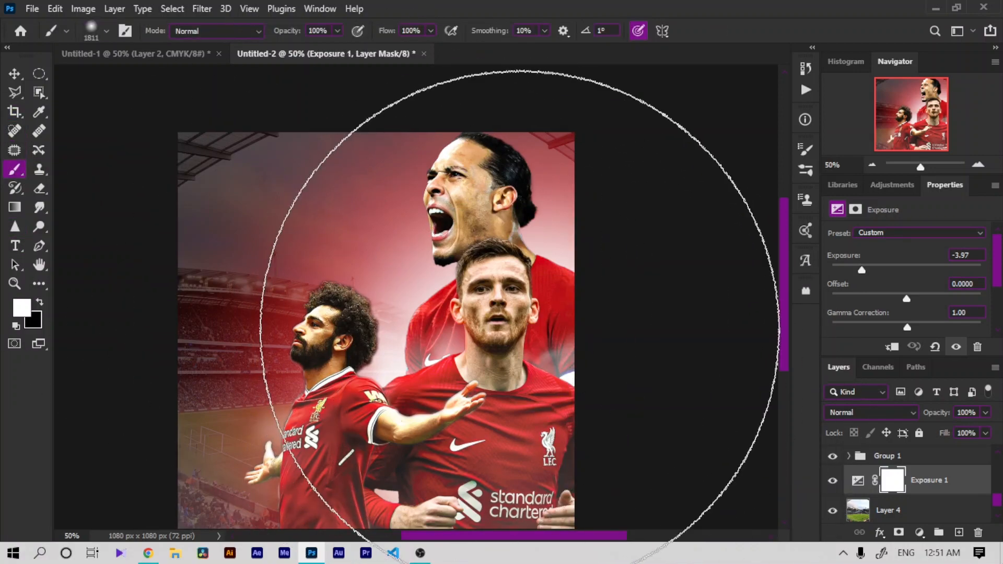
{"action": "key", "text": "x"}
{"action": "left_click", "coordinate": [546, 345]}
{"action": "key", "text": "ctrl+z"}
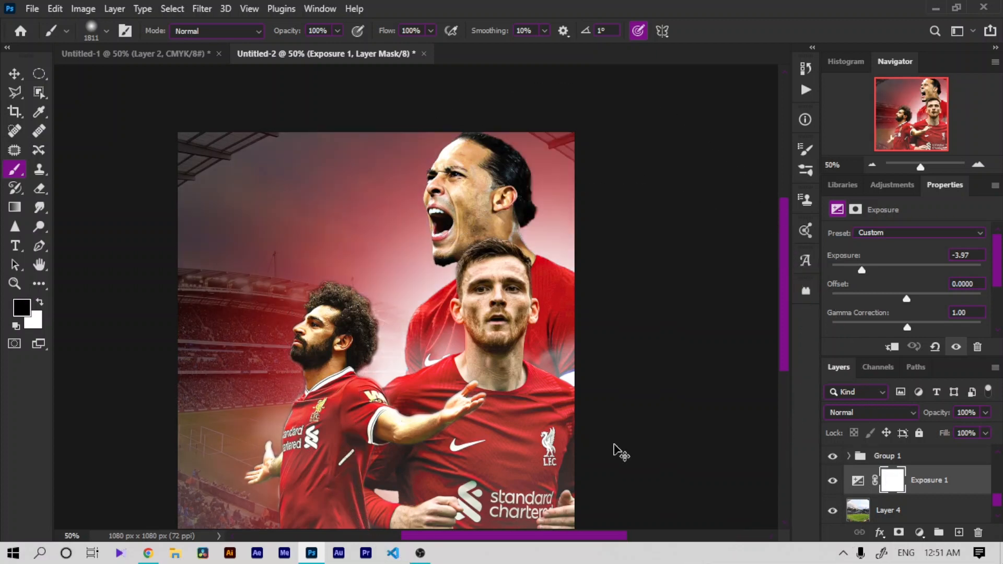
{"action": "left_click", "coordinate": [566, 451]}
{"action": "key", "text": "ctrl+minus"}
{"action": "key", "text": "ctrl+minus"}
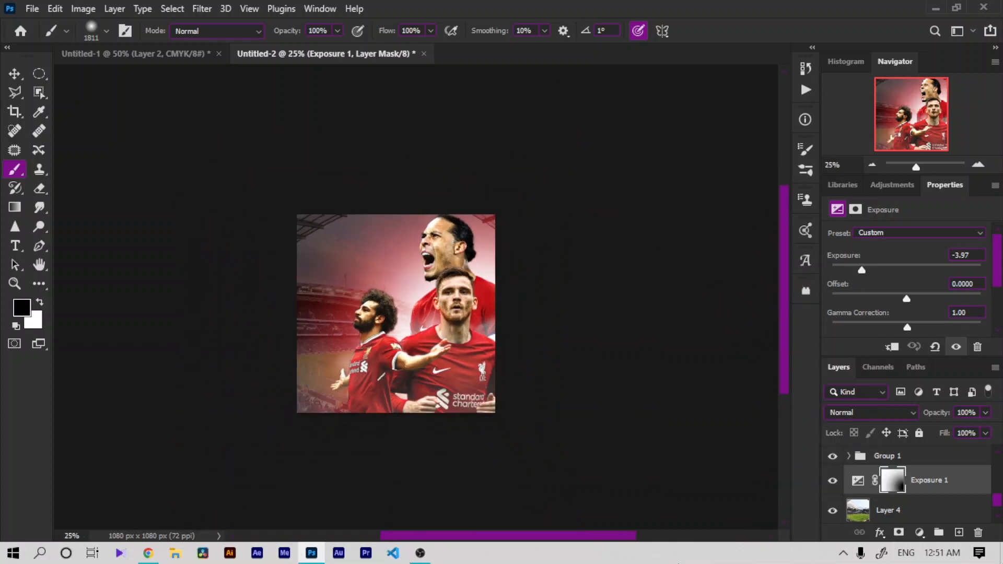
Step: Select Layer 6, paste the Liverpool crest image above it, and scale it to cover the canvas
{"action": "key", "text": "ctrl+plus"}
{"action": "key", "text": "ctrl+plus"}
{"action": "key", "text": "ctrl+plus"}
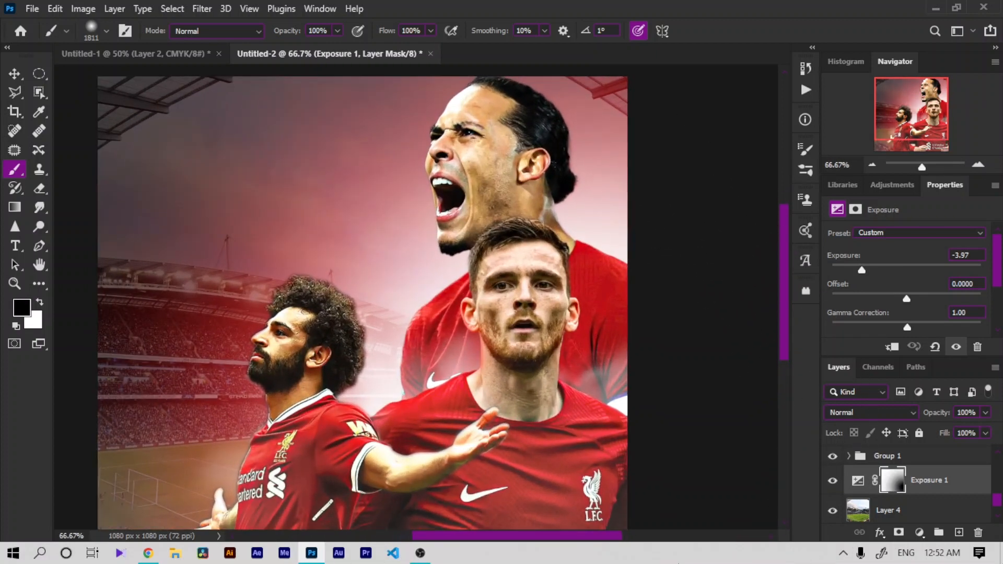
{"action": "left_click_drag", "start_coordinate": [997, 510], "coordinate": [985, 431]}
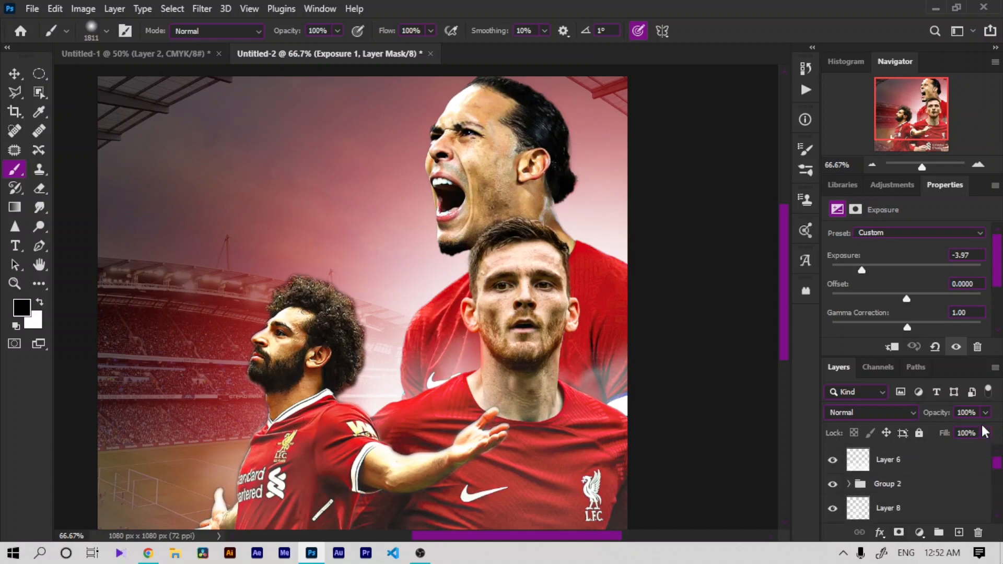
{"action": "left_click", "coordinate": [894, 469]}
{"action": "key", "text": "ctrl+minus"}
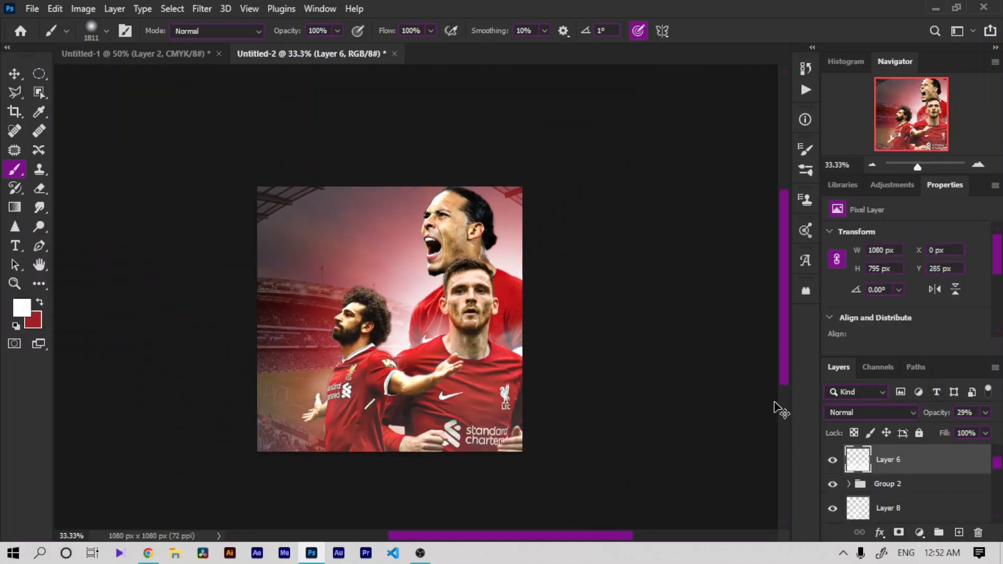
{"action": "key", "text": "ctrl+plus"}
{"action": "key", "text": "ctrl+plus"}
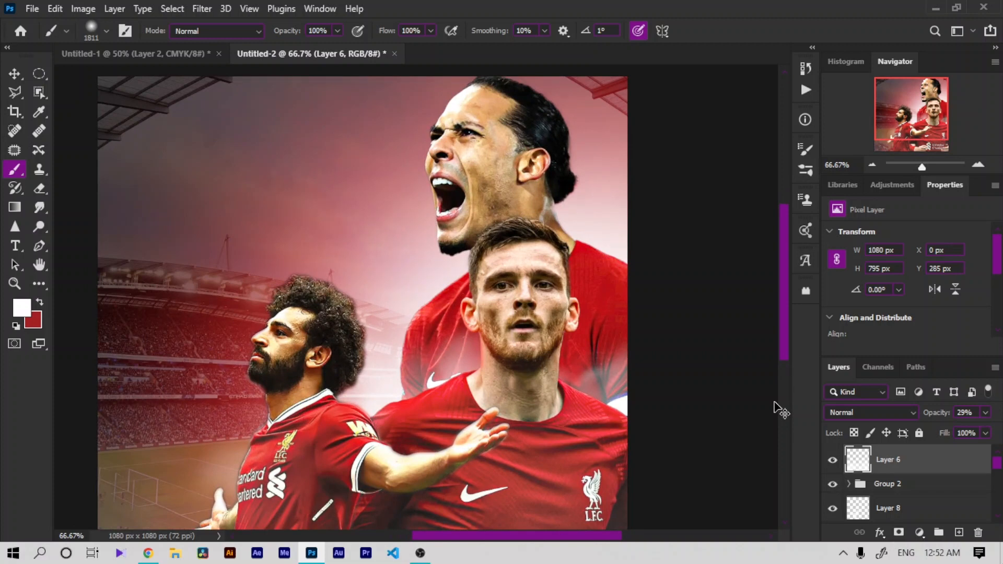
{"action": "key", "text": "ctrl+minus"}
{"action": "key", "text": "ctrl+v"}
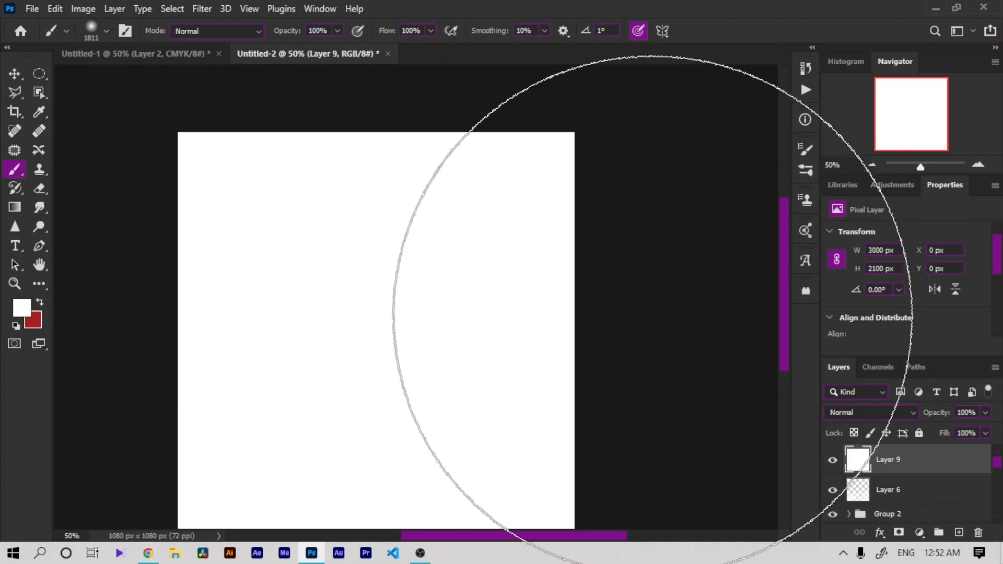
{"action": "key", "text": "ctrl+t"}
{"action": "left_click_drag", "start_coordinate": [255, 270], "coordinate": [557, 401]}
{"action": "left_click_drag", "start_coordinate": [431, 342], "coordinate": [501, 439]}
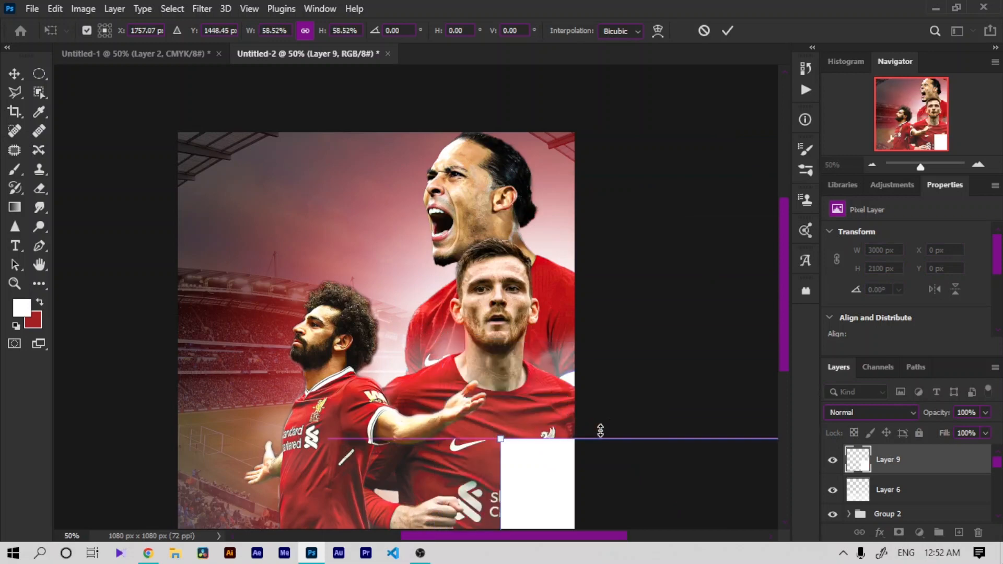
{"action": "left_click_drag", "start_coordinate": [597, 450], "coordinate": [238, 184]}
{"action": "left_click", "coordinate": [727, 31]}
Step: Select the crest's red areas with Color Range and add a layer mask to isolate the crest
{"action": "key", "text": "b"}
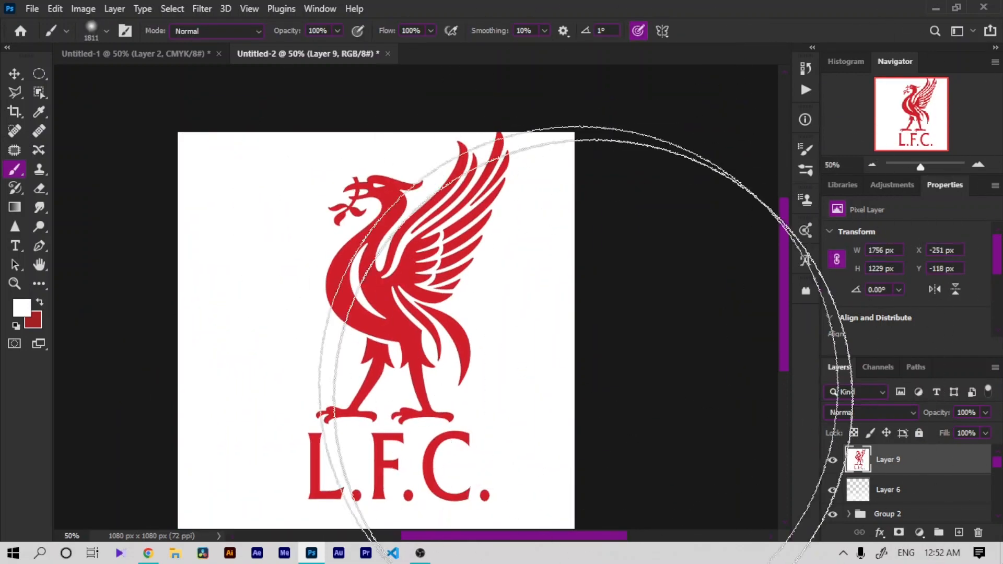
{"action": "left_click", "coordinate": [172, 9]}
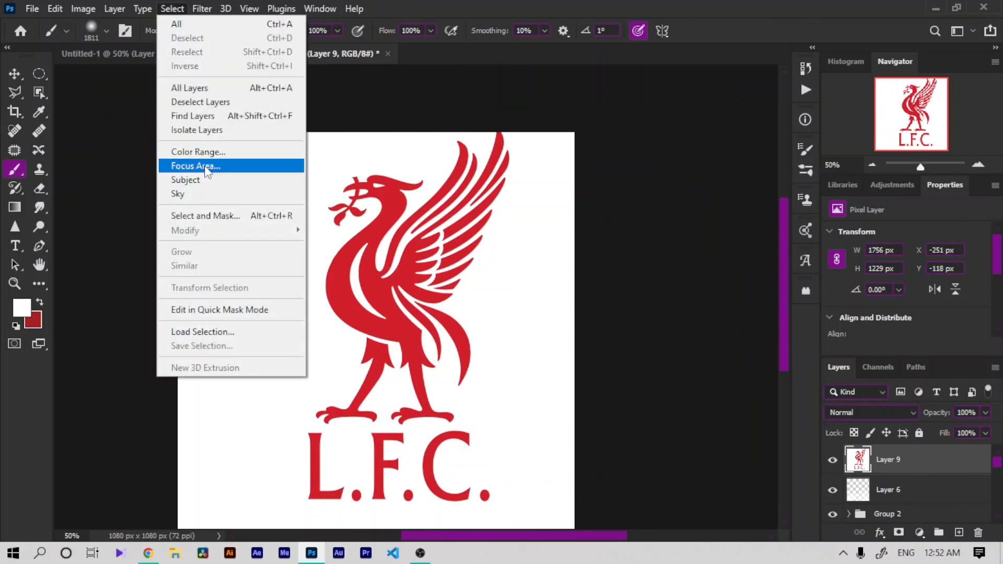
{"action": "left_click", "coordinate": [206, 151]}
{"action": "left_click", "coordinate": [409, 141]}
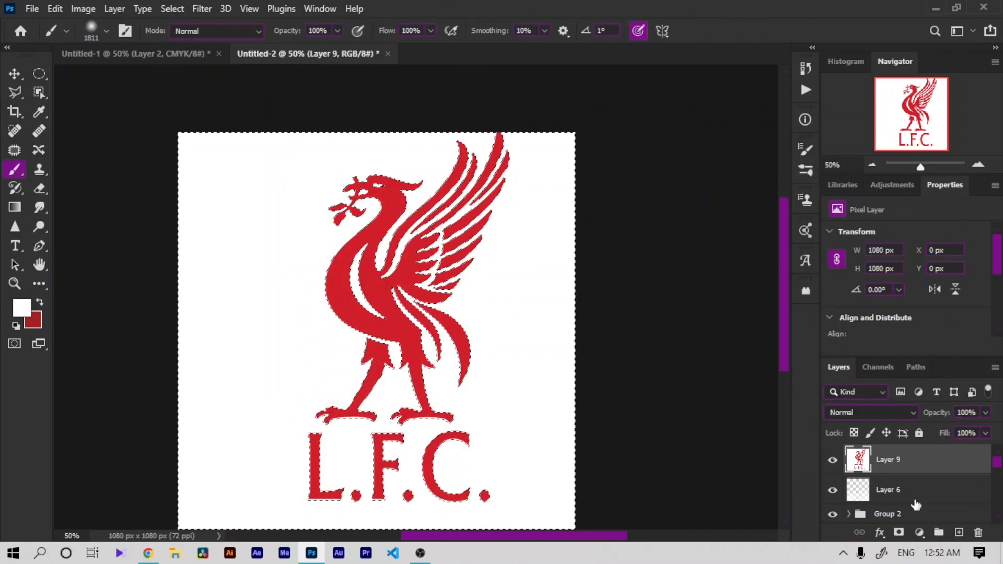
{"action": "left_click", "coordinate": [898, 533]}
Step: Scale the crest down to about 26% and place it in the upper-left corner of the poster
{"action": "key", "text": "ctrl+t"}
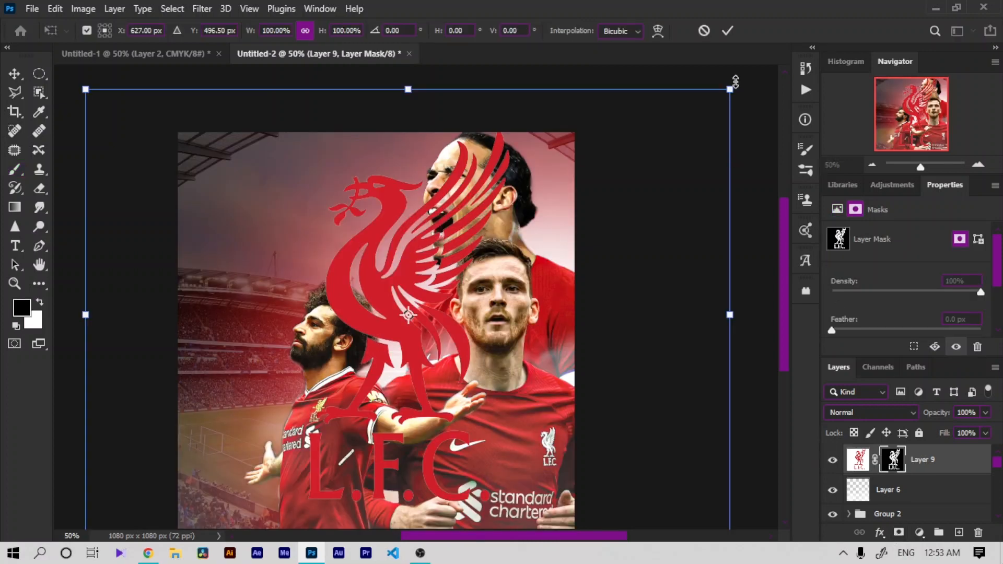
{"action": "left_click_drag", "start_coordinate": [735, 82], "coordinate": [281, 238]}
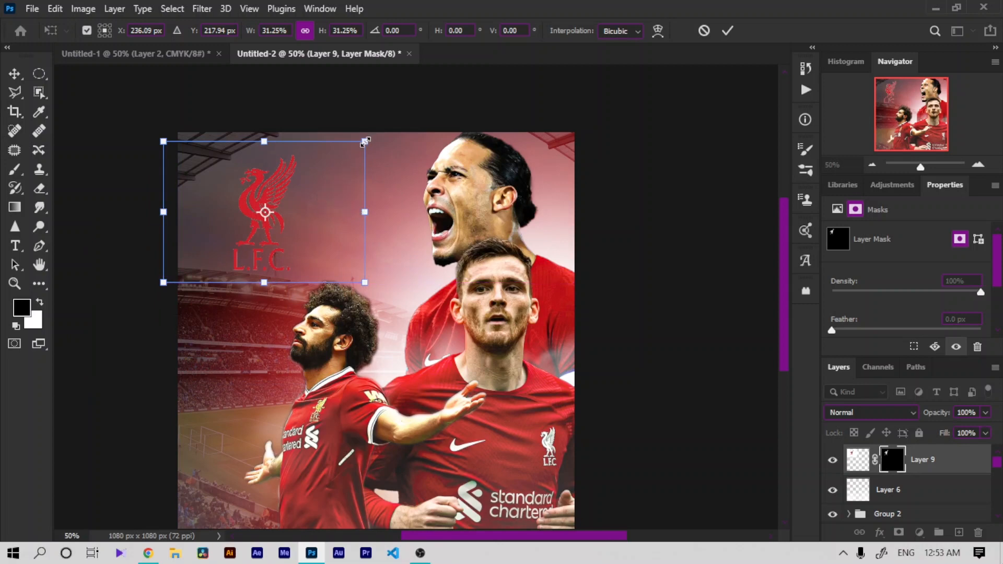
{"action": "left_click_drag", "start_coordinate": [364, 141], "coordinate": [331, 164]}
{"action": "left_click_drag", "start_coordinate": [305, 221], "coordinate": [316, 201]}
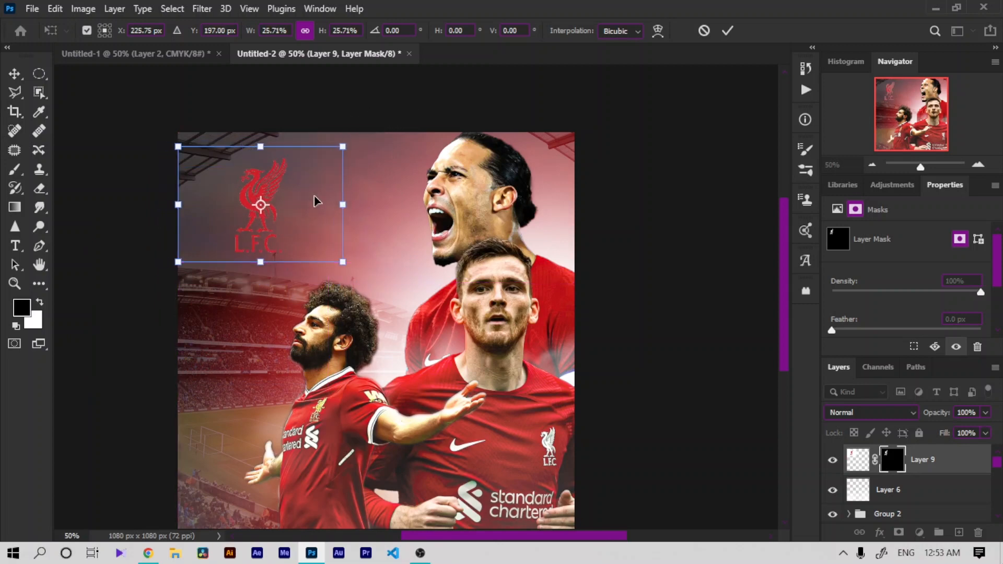
{"action": "left_click", "coordinate": [725, 33]}
Step: Refine the crest's layer mask in Select and Mask with Shift Edge set to -62%
{"action": "key", "text": "b"}
{"action": "double_click", "coordinate": [895, 456]}
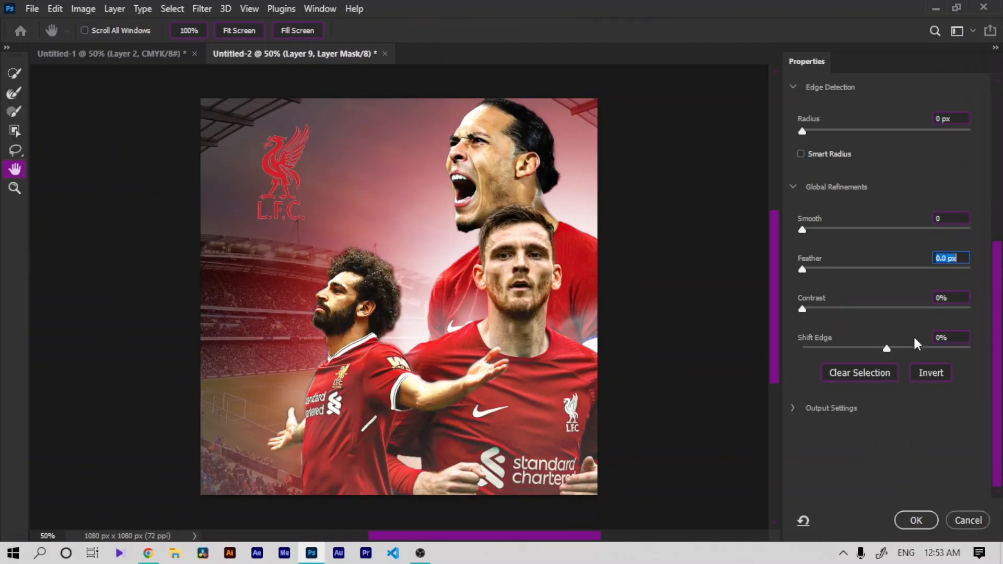
{"action": "left_click_drag", "start_coordinate": [860, 347], "coordinate": [834, 349]}
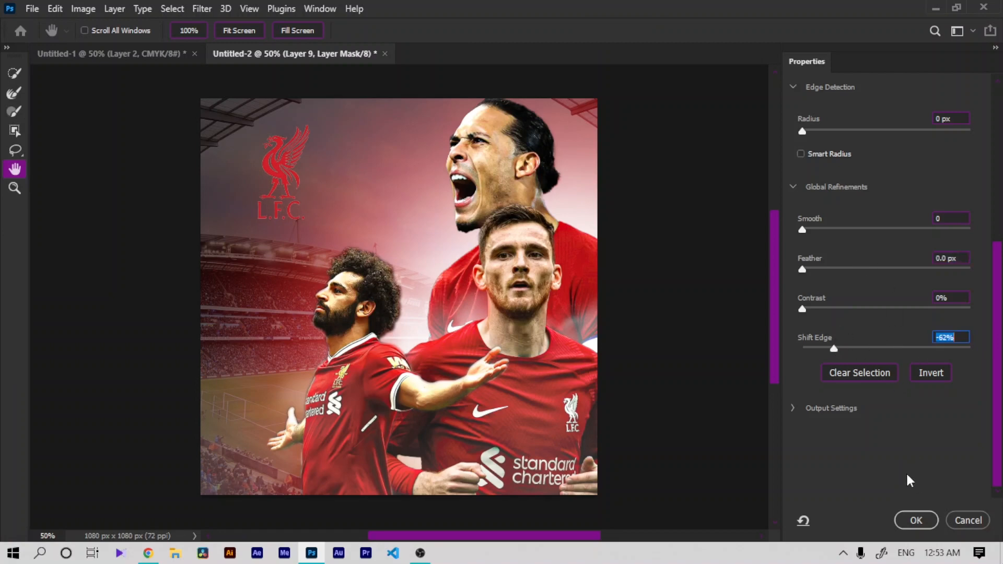
{"action": "left_click", "coordinate": [916, 520]}
Step: Add an Outer Glow to the crest layer with colour ff0000 and size 81 px
{"action": "double_click", "coordinate": [988, 469]}
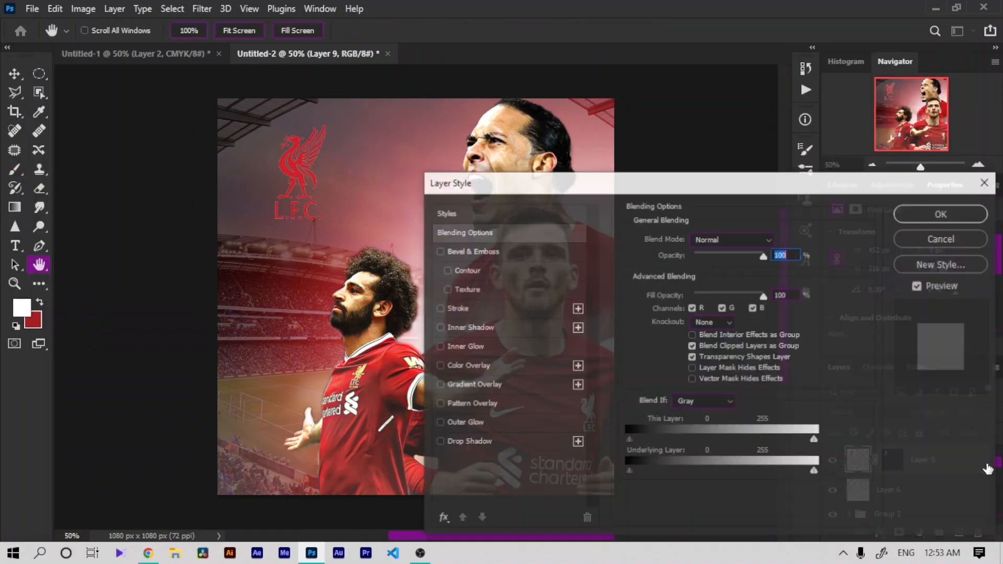
{"action": "left_click", "coordinate": [483, 425]}
{"action": "left_click", "coordinate": [658, 292]}
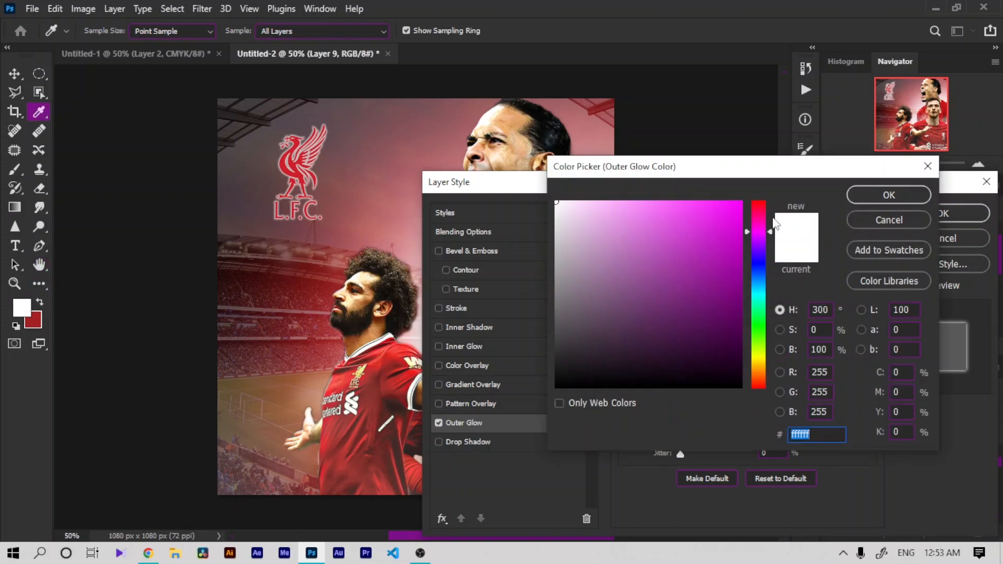
{"action": "type", "text": "ff0000"}
{"action": "left_click", "coordinate": [859, 200]}
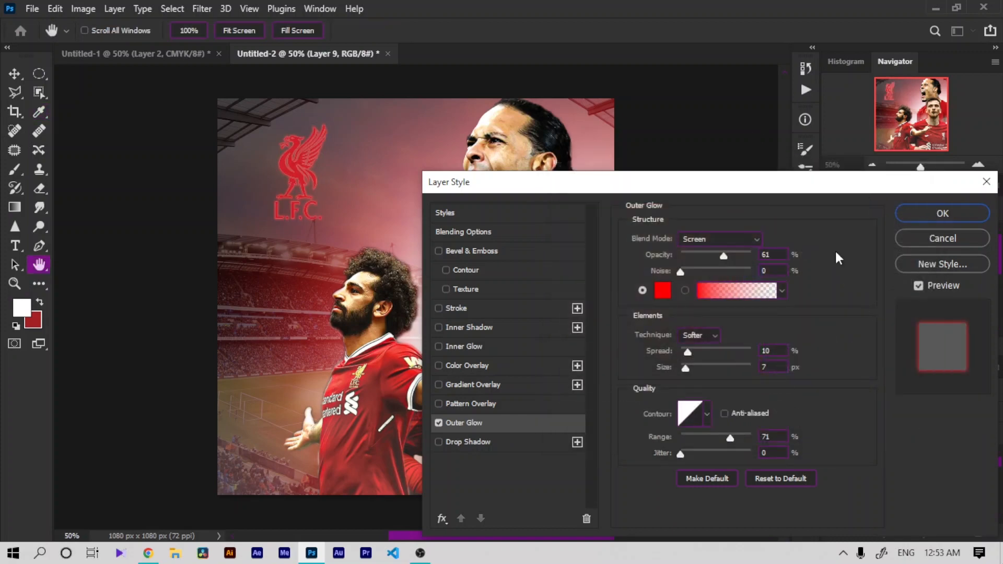
{"action": "left_click_drag", "start_coordinate": [699, 367], "coordinate": [713, 362]}
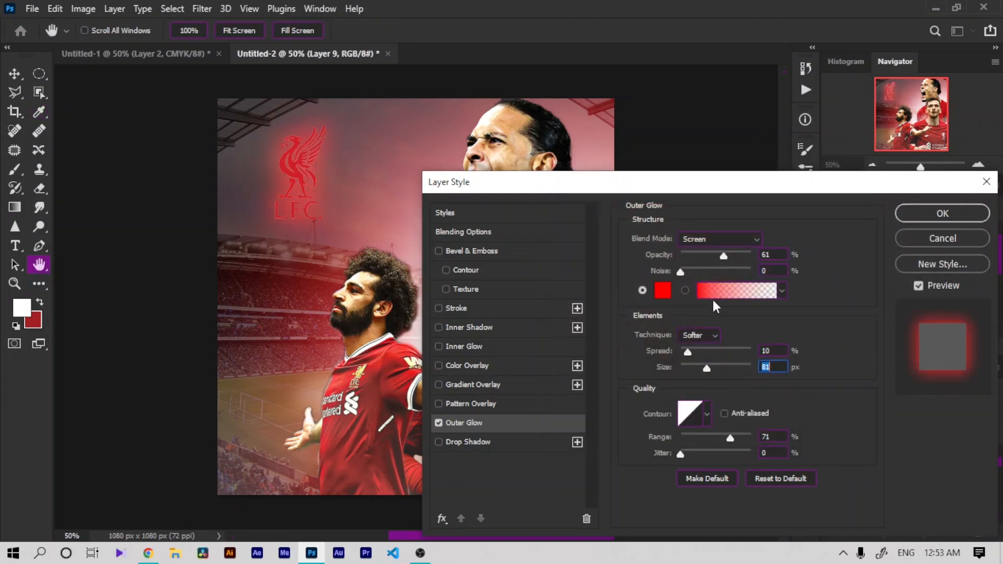
Step: Set the outer glow's blend mode to Screen and its opacity to about 35%
{"action": "left_click", "coordinate": [702, 239]}
{"action": "left_click", "coordinate": [691, 188]}
{"action": "mouse_move", "coordinate": [698, 256]}
{"action": "left_mouse_down"}
{"action": "mouse_move", "coordinate": [692, 261]}
{"action": "mouse_move", "coordinate": [701, 261]}
{"action": "left_mouse_up"}
{"action": "left_click", "coordinate": [703, 239]}
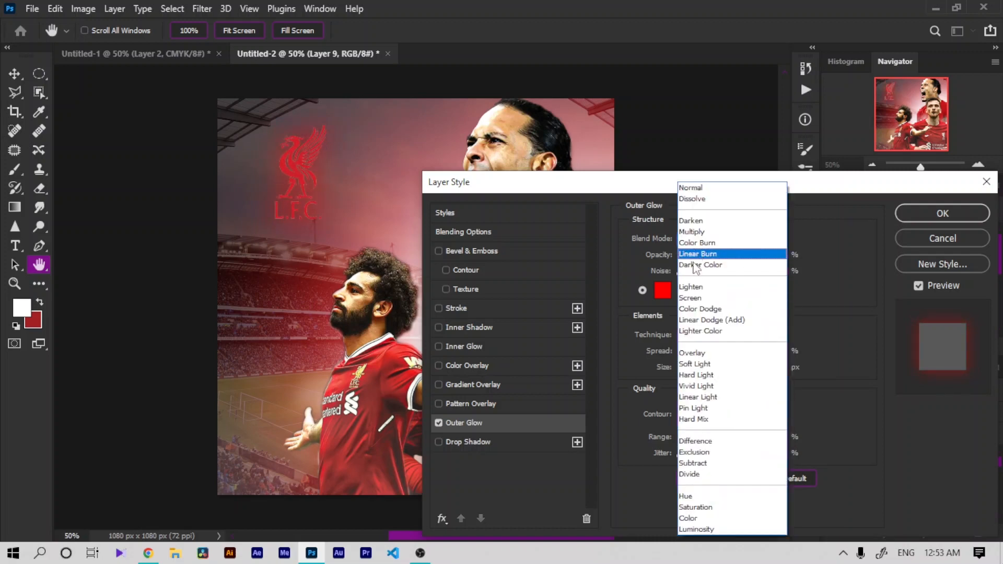
{"action": "left_click", "coordinate": [686, 293]}
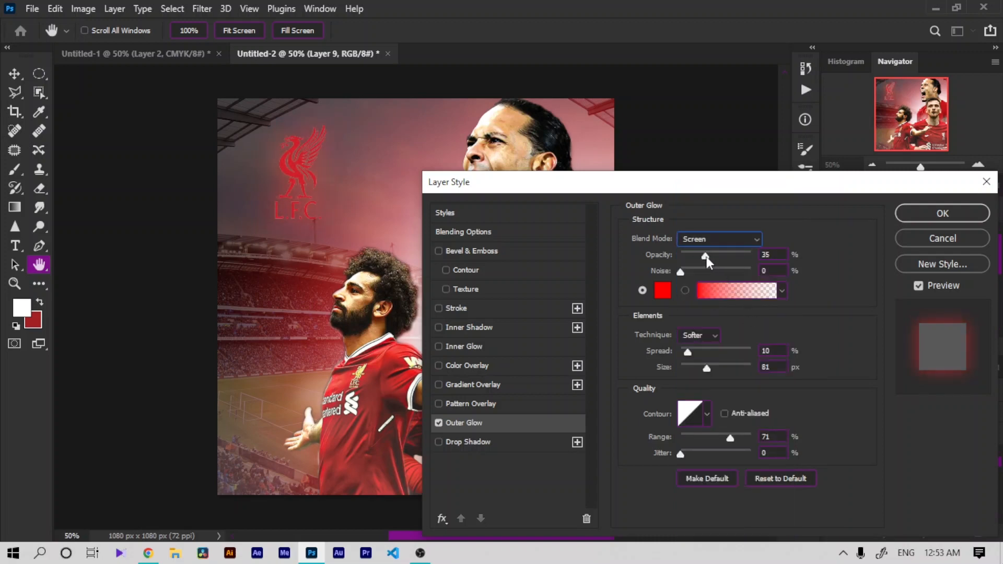
{"action": "left_click_drag", "start_coordinate": [706, 256], "coordinate": [710, 253]}
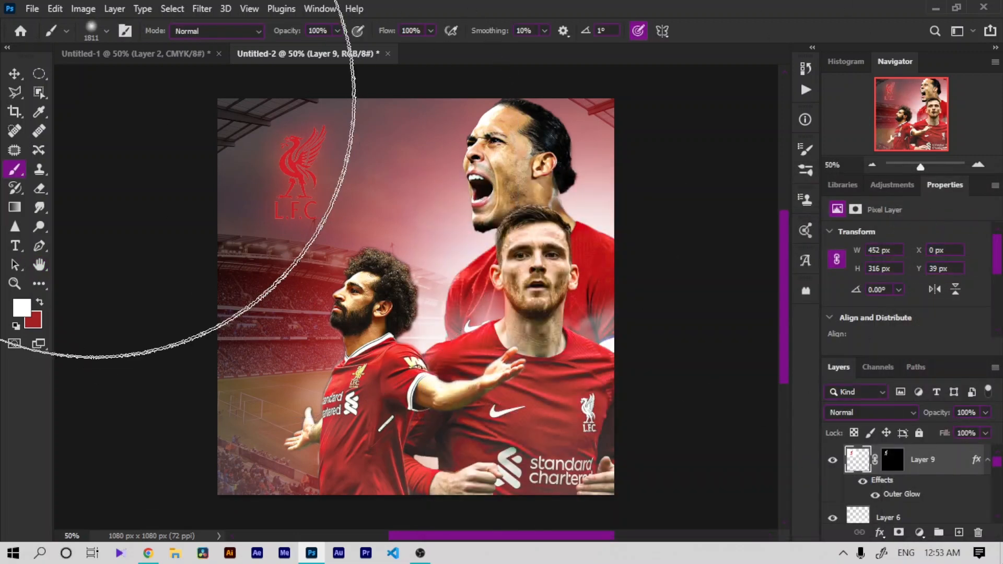
Step: Nudge the glowing crest slightly with the Move tool
{"action": "key", "text": "v"}
{"action": "mouse_move", "coordinate": [335, 145]}
{"action": "left_mouse_down"}
{"action": "mouse_move", "coordinate": [324, 137]}
{"action": "mouse_move", "coordinate": [329, 156]}
{"action": "mouse_move", "coordinate": [338, 151]}
{"action": "left_mouse_up"}
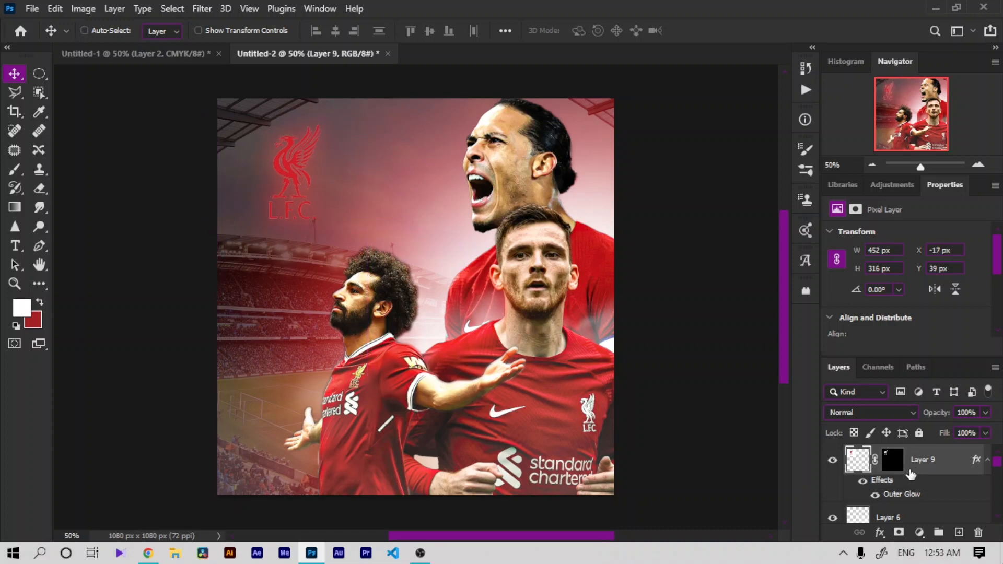
Step: Add a Color Lookup adjustment layer above the crest and load the 2Strip.look 3DLUT preset
{"action": "left_click", "coordinate": [920, 533]}
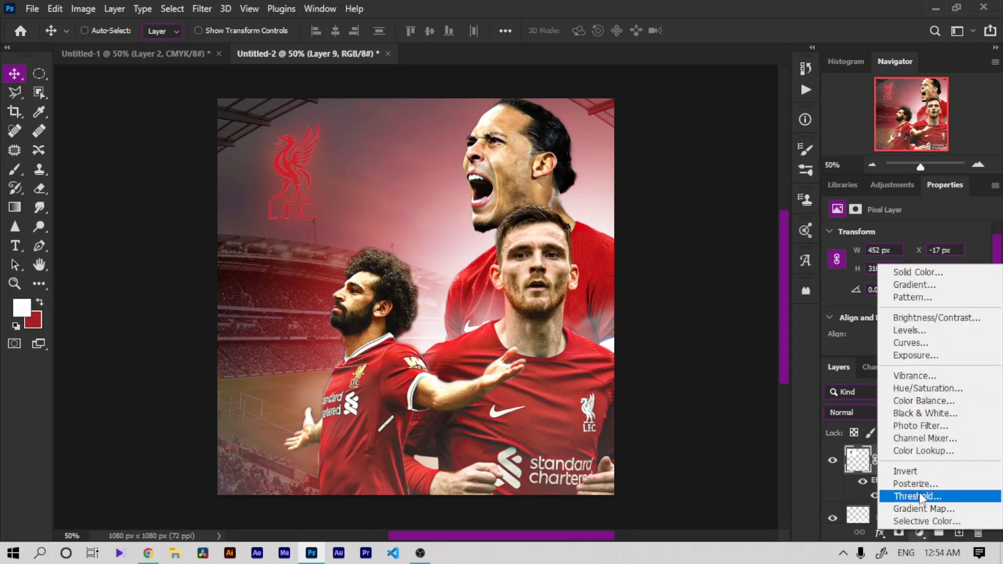
{"action": "left_click", "coordinate": [914, 450]}
{"action": "left_click", "coordinate": [914, 239]}
{"action": "left_click", "coordinate": [849, 99]}
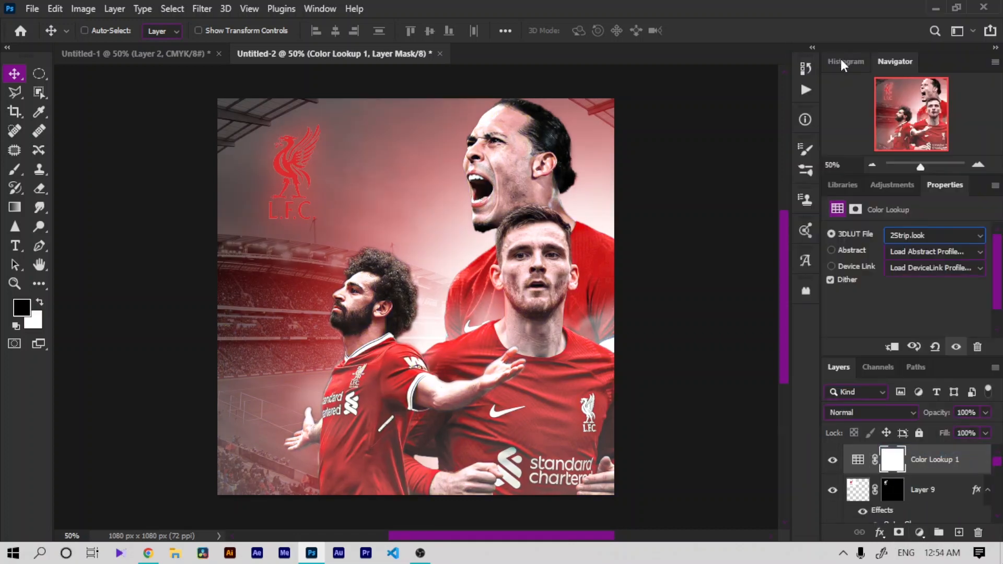
Step: Cycle through the 3DLUT presets and lower the Color Lookup layer's opacity to 57%
{"action": "key", "text": "Up"}
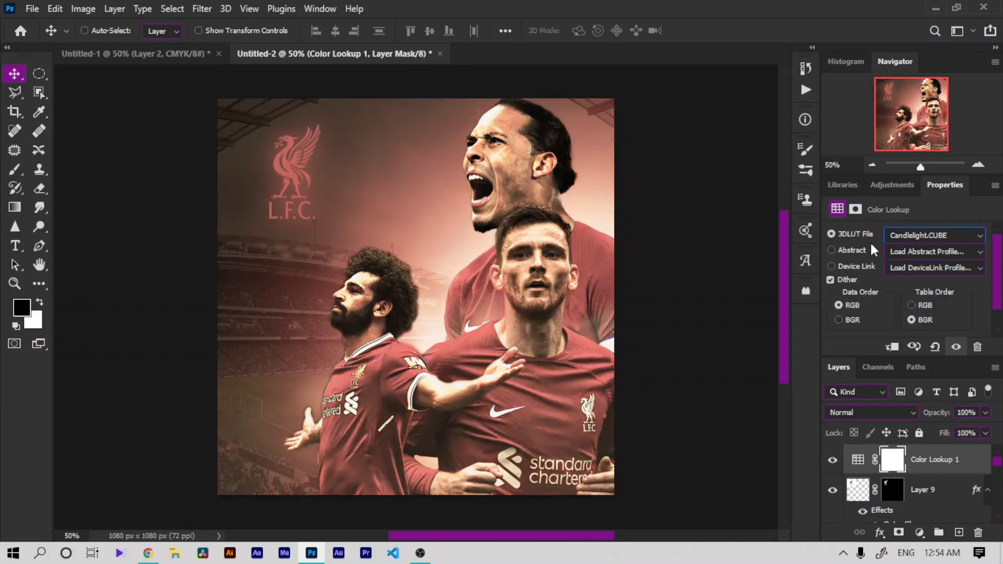
{"action": "key", "text": "Down"}
{"action": "key", "text": "Down"}
{"action": "key", "text": "Down"}
{"action": "key", "text": "Down"}
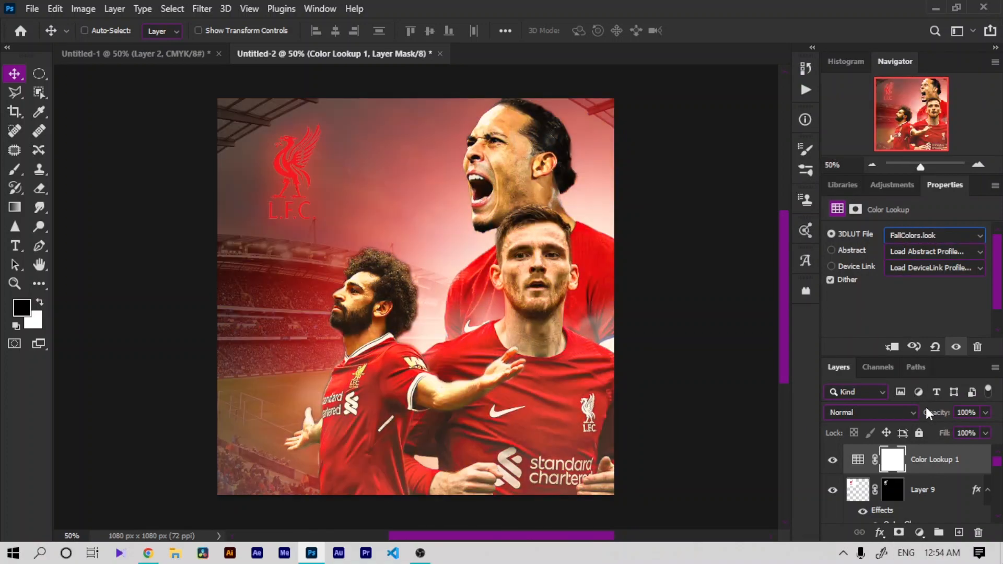
{"action": "left_click_drag", "start_coordinate": [935, 406], "coordinate": [905, 406]}
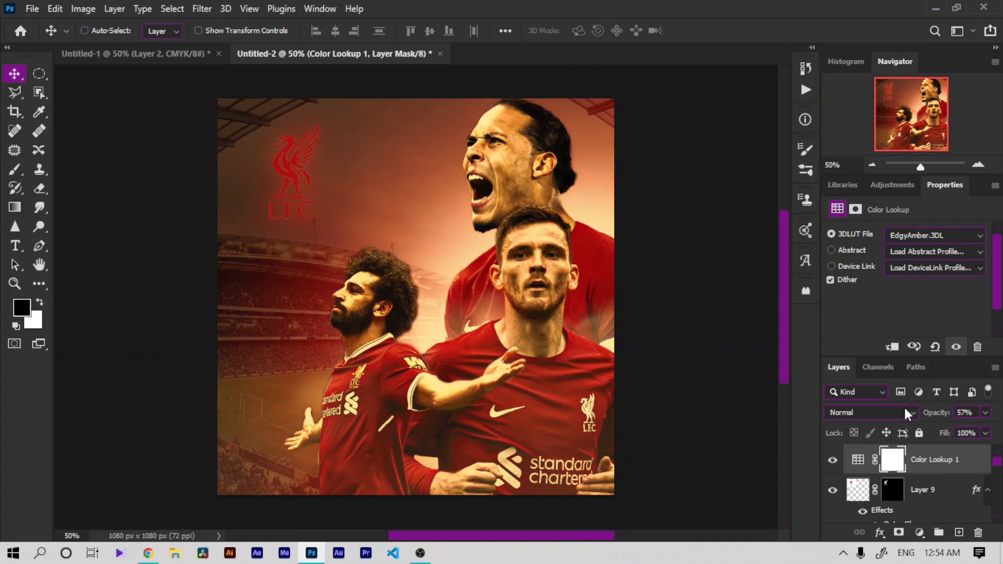
Step: Try the Fuji ETERNA 250D lookup presets, toggling the Color Lookup layer's visibility to compare
{"action": "left_click", "coordinate": [895, 234]}
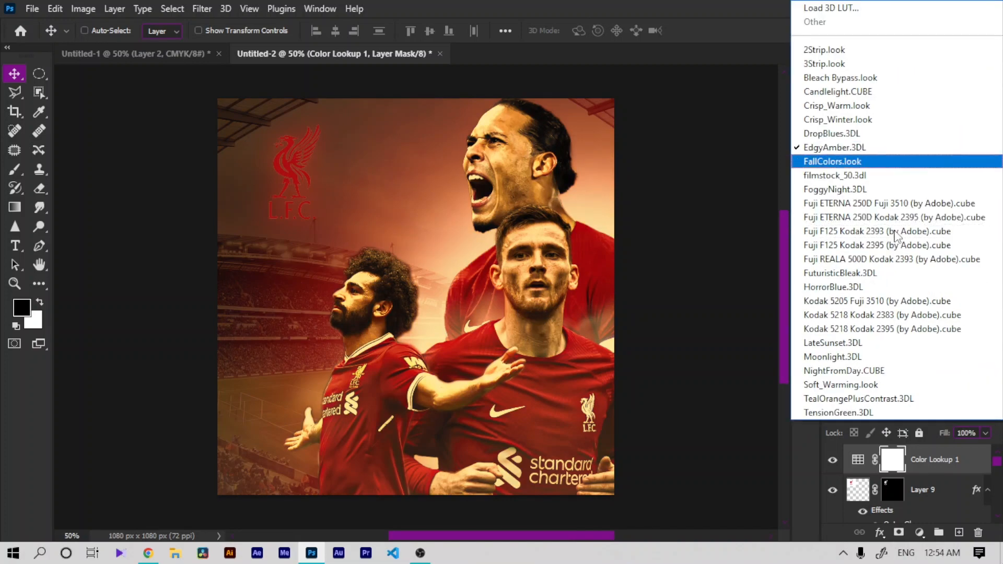
{"action": "left_click", "coordinate": [895, 231]}
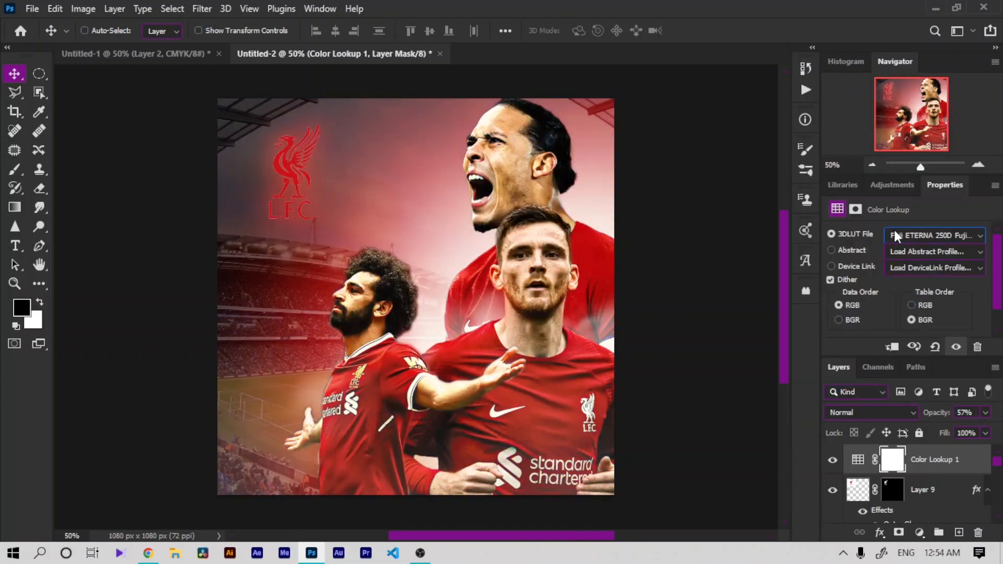
{"action": "scroll", "coordinate": [894, 231], "scroll_direction": "up", "scroll_amount": 1}
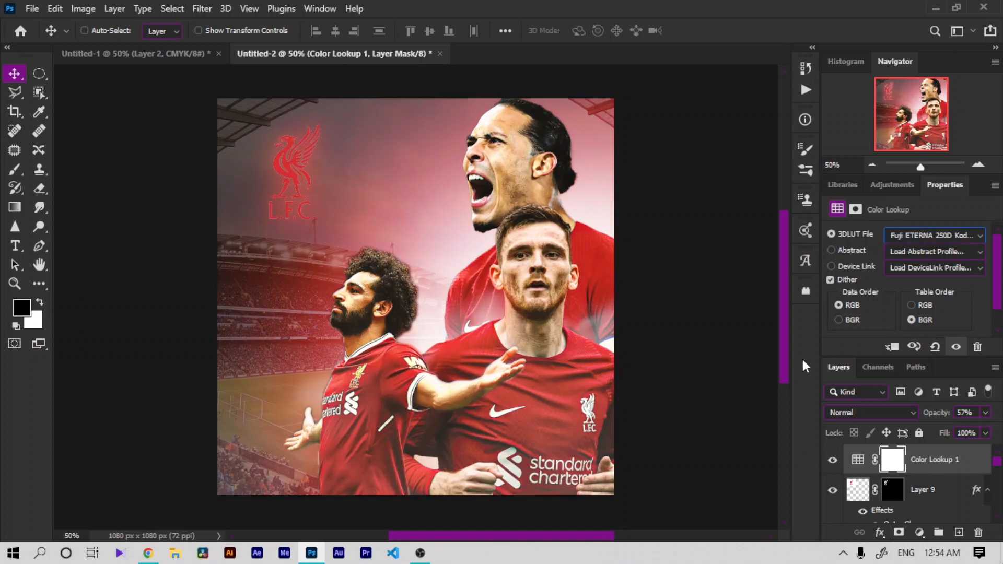
{"action": "left_click", "coordinate": [833, 461]}
{"action": "left_click", "coordinate": [896, 234]}
{"action": "key", "text": "Up"}
{"action": "key", "text": "Up"}
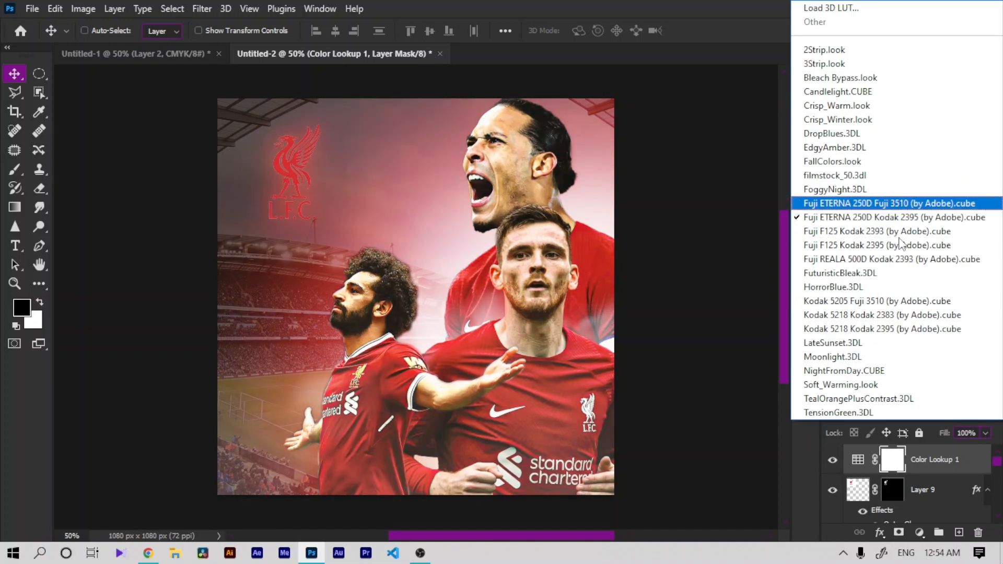
{"action": "key", "text": "Return"}
Step: Switch the lookup to Candlelight.CUBE and set the Color Lookup layer's opacity to 30%
{"action": "key", "text": "Up"}
{"action": "key", "text": "Up"}
{"action": "key", "text": "Up"}
{"action": "key", "text": "Up"}
{"action": "key", "text": "Up"}
{"action": "key", "text": "Up"}
{"action": "key", "text": "Up"}
{"action": "key", "text": "Up"}
{"action": "key", "text": "Up"}
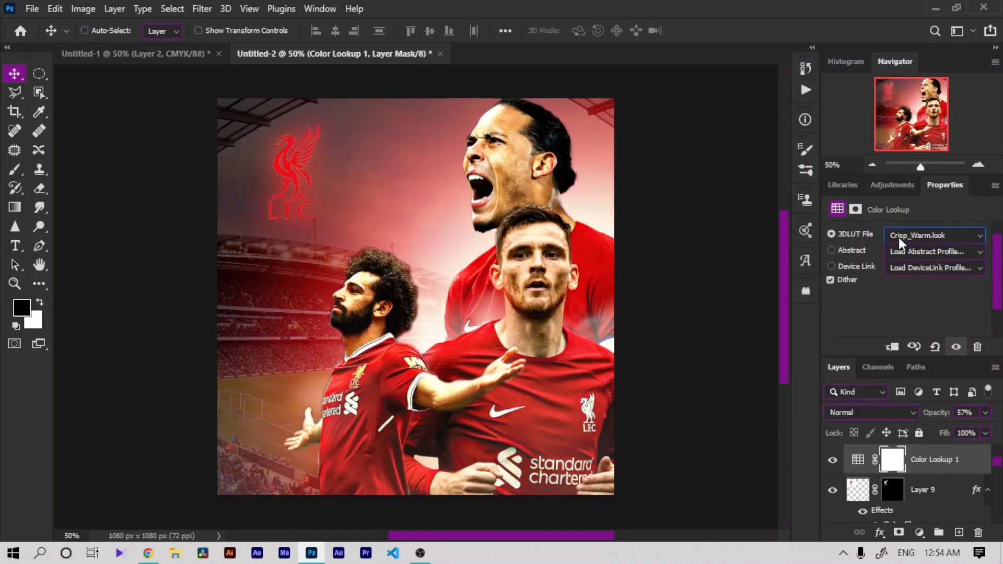
{"action": "key", "text": "Down"}
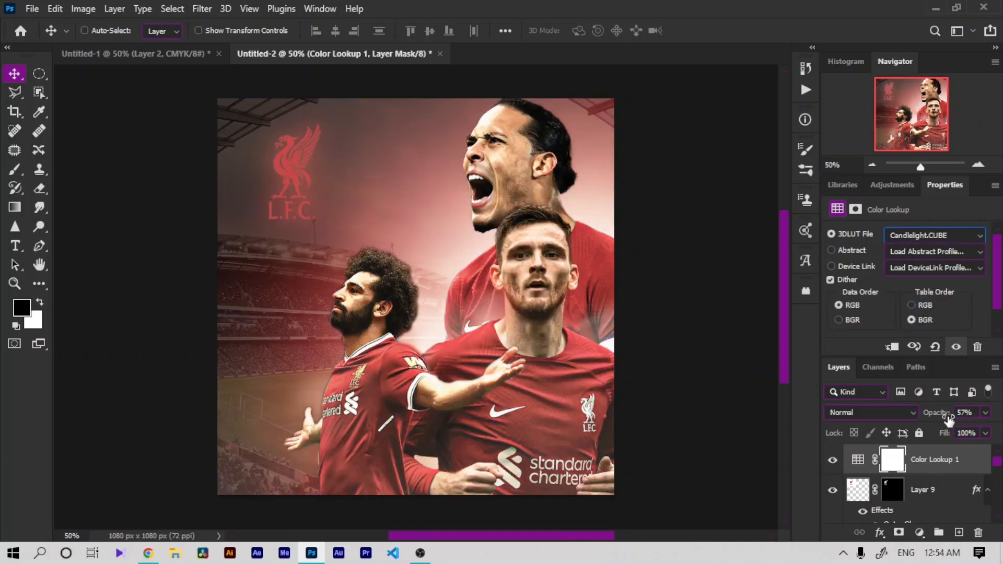
{"action": "left_click_drag", "start_coordinate": [948, 412], "coordinate": [920, 412]}
Step: Stamp all visible layers into a new merged layer on top
{"action": "key", "text": "ctrl+minus"}
{"action": "key", "text": "ctrl+plus"}
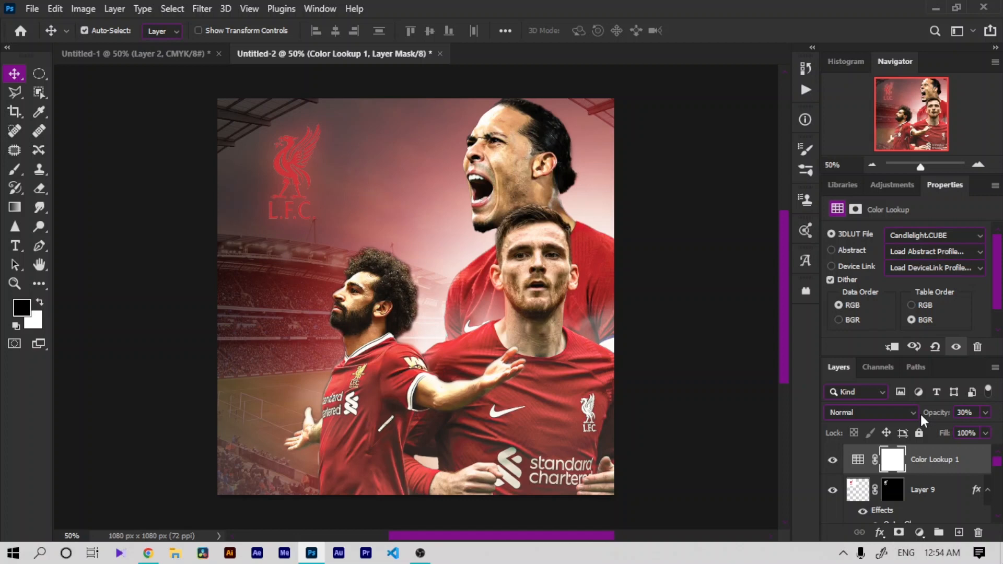
{"action": "key", "text": "ctrl+shift+alt+e"}
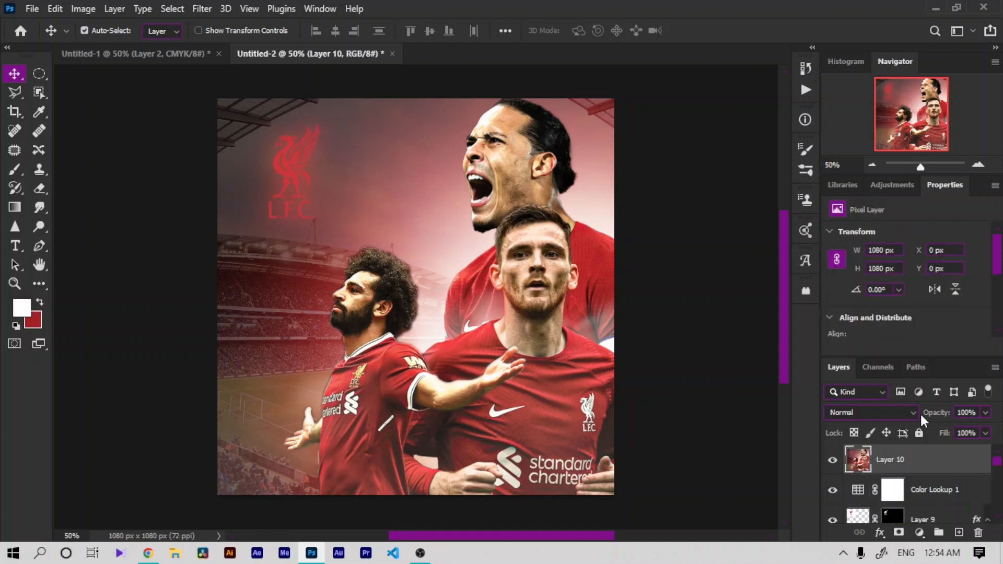
Step: Open the Camera Raw Filter and set Temperature +5, Exposure +0.35, Contrast +14 and Highlights -17
{"action": "left_click", "coordinate": [202, 9]}
{"action": "left_click", "coordinate": [242, 118]}
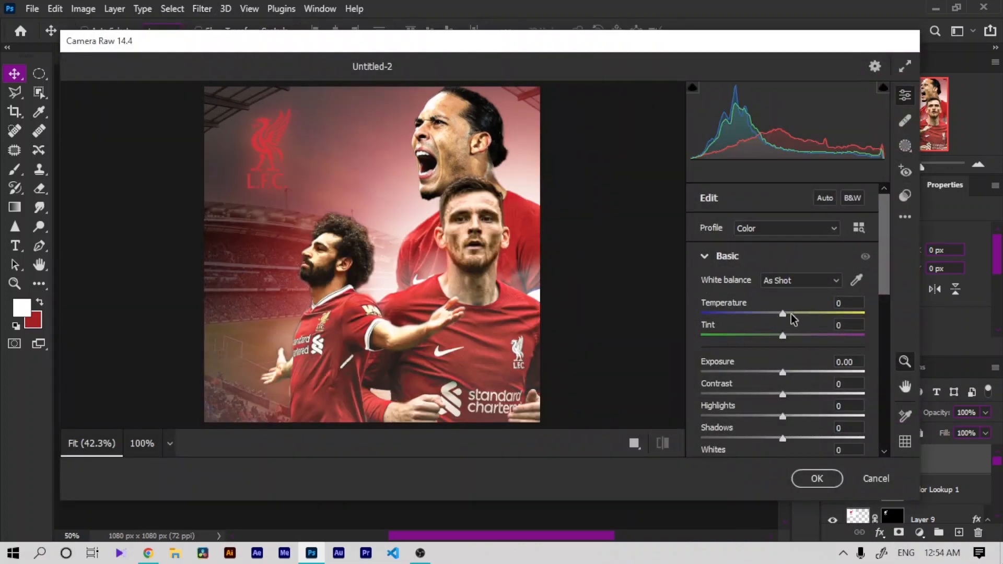
{"action": "left_click_drag", "start_coordinate": [783, 316], "coordinate": [786, 316]}
{"action": "left_click_drag", "start_coordinate": [784, 372], "coordinate": [769, 407]}
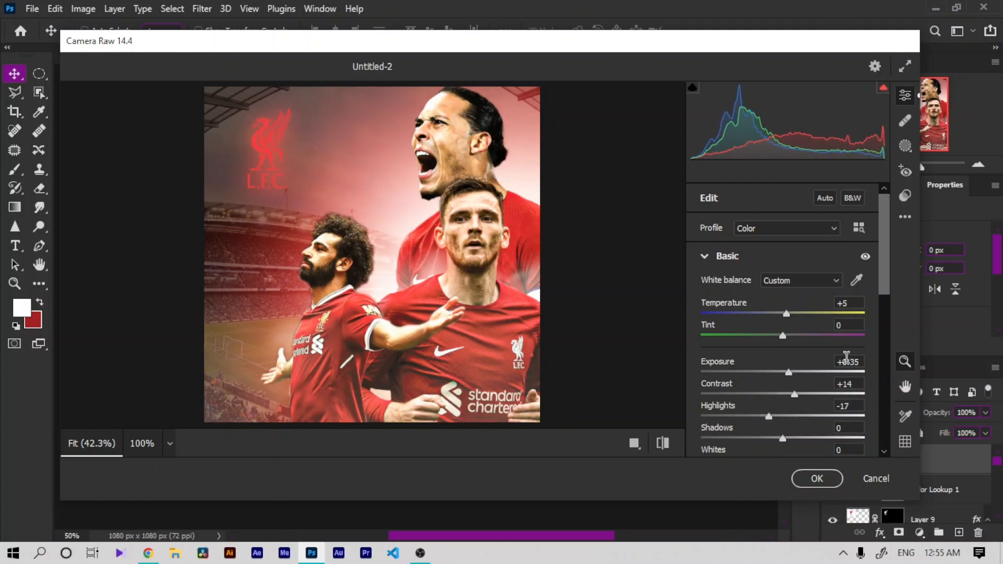
Step: Set Shadows to +45, Whites to -11 and Blacks to +36 in Camera Raw
{"action": "scroll", "coordinate": [885, 287], "scroll_direction": "down", "scroll_amount": 2}
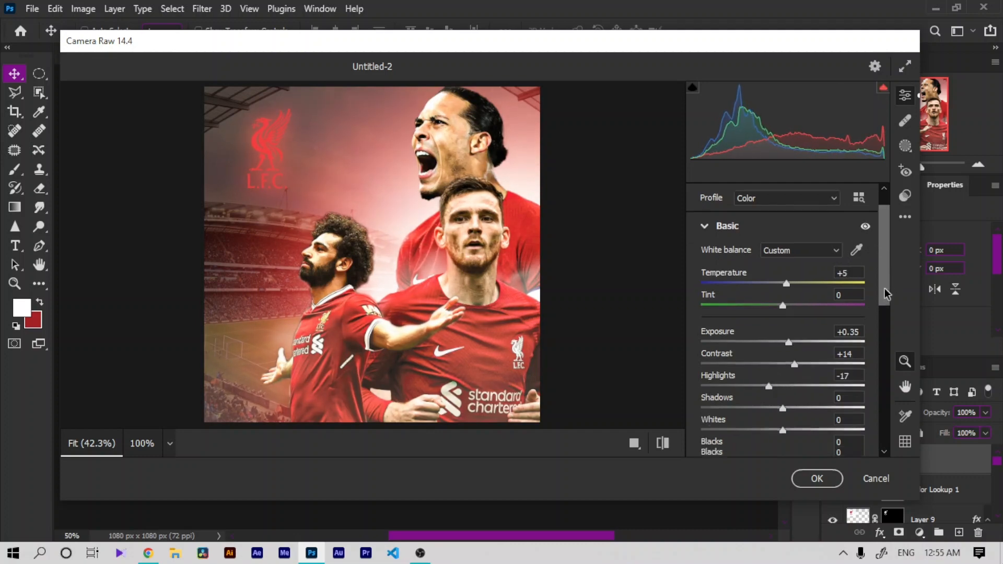
{"action": "mouse_move", "coordinate": [785, 375]}
{"action": "left_mouse_down"}
{"action": "mouse_move", "coordinate": [853, 371]}
{"action": "mouse_move", "coordinate": [753, 395]}
{"action": "mouse_move", "coordinate": [779, 389]}
{"action": "left_mouse_up"}
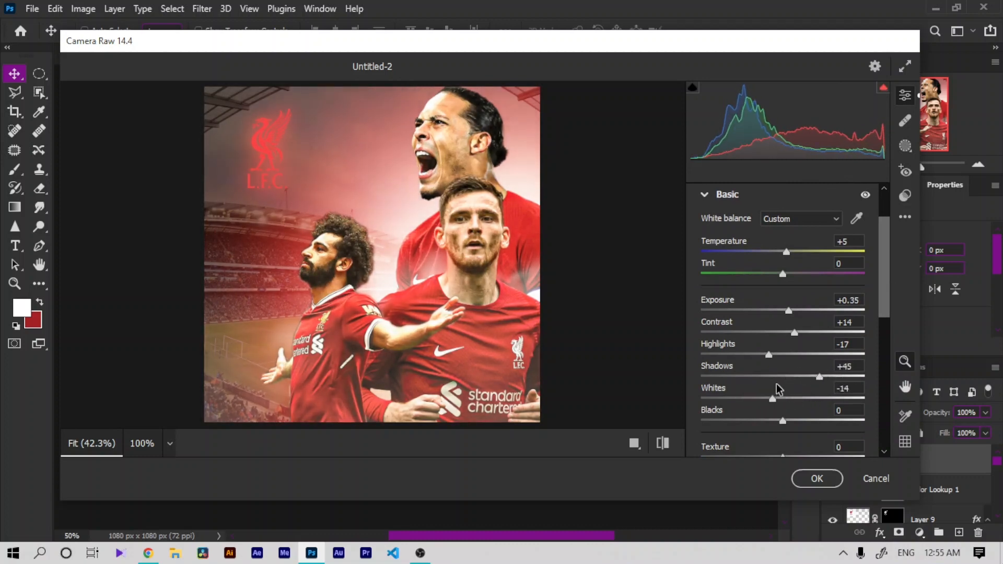
{"action": "scroll", "coordinate": [882, 309], "scroll_direction": "down", "scroll_amount": 2}
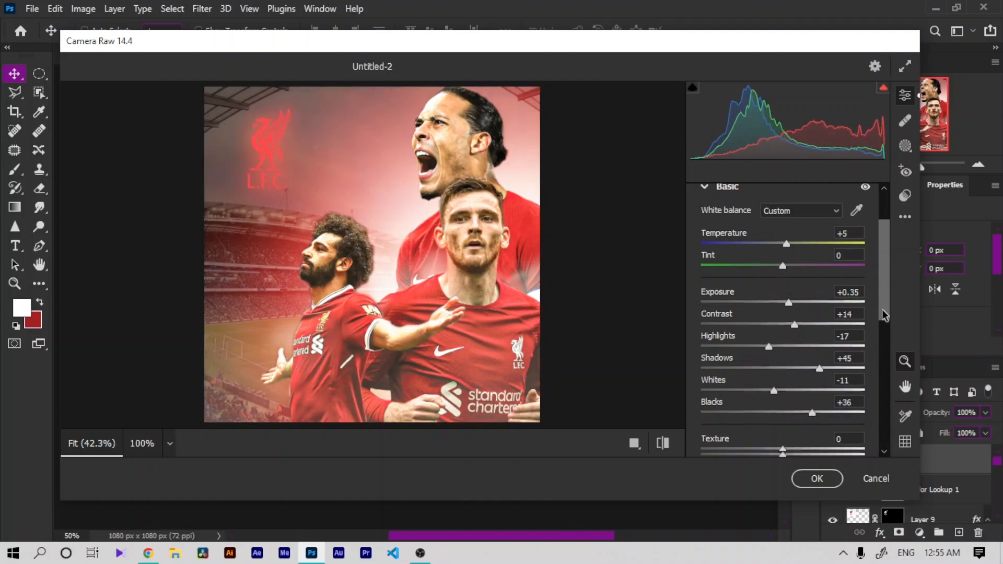
Step: Set Texture to +42 and Clarity to +23 in Camera Raw
{"action": "left_click_drag", "start_coordinate": [790, 404], "coordinate": [846, 405]}
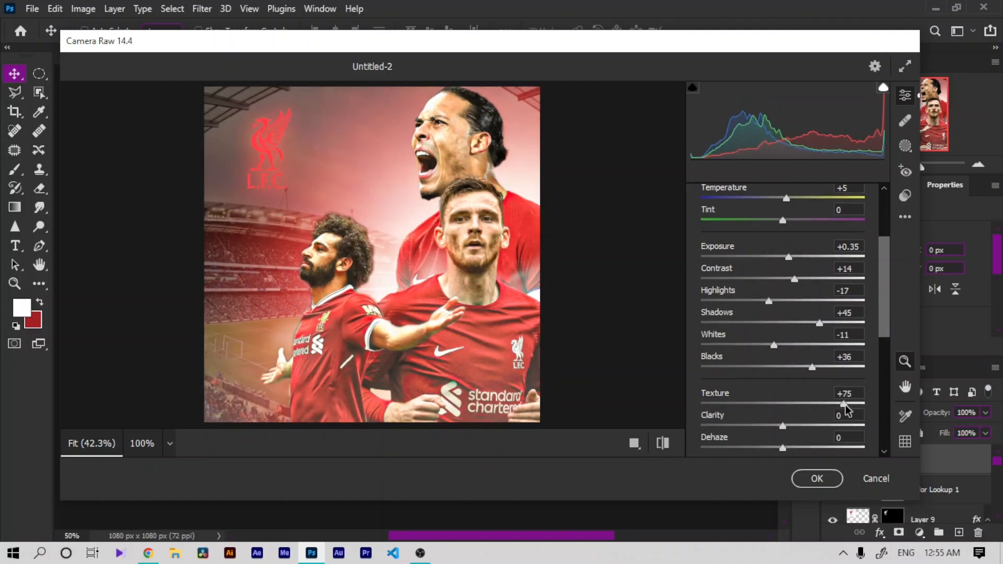
{"action": "mouse_move", "coordinate": [804, 426]}
{"action": "left_mouse_down"}
{"action": "mouse_move", "coordinate": [833, 425]}
{"action": "mouse_move", "coordinate": [802, 420]}
{"action": "left_mouse_up"}
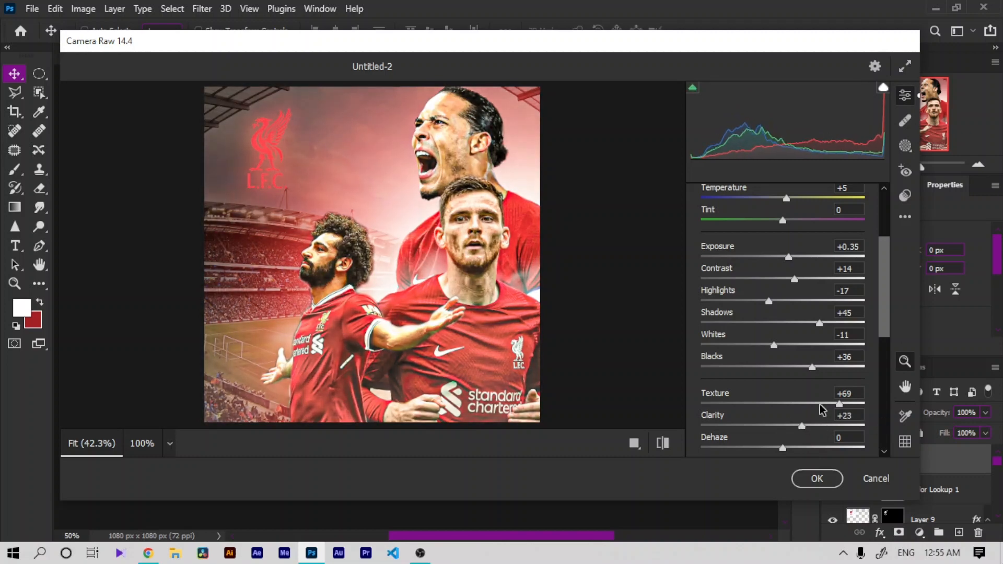
{"action": "left_click", "coordinate": [817, 403]}
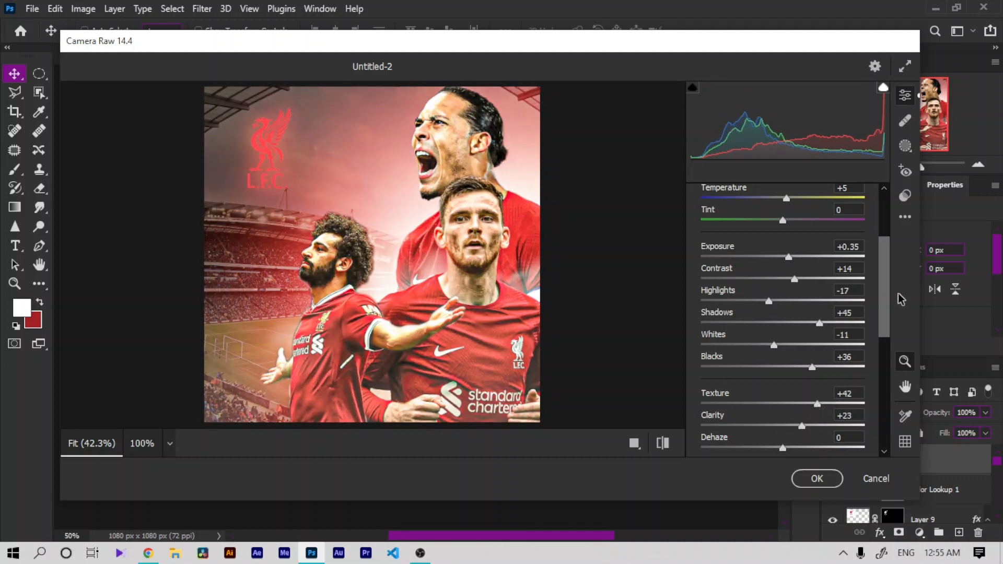
Step: Open the Curve panel and try adjusting the red channel's tone curve
{"action": "scroll", "coordinate": [887, 377], "scroll_direction": "down", "scroll_amount": 4}
{"action": "mouse_move", "coordinate": [782, 284]}
{"action": "left_mouse_down"}
{"action": "mouse_move", "coordinate": [762, 285]}
{"action": "mouse_move", "coordinate": [772, 280]}
{"action": "left_mouse_up"}
{"action": "left_click", "coordinate": [698, 339]}
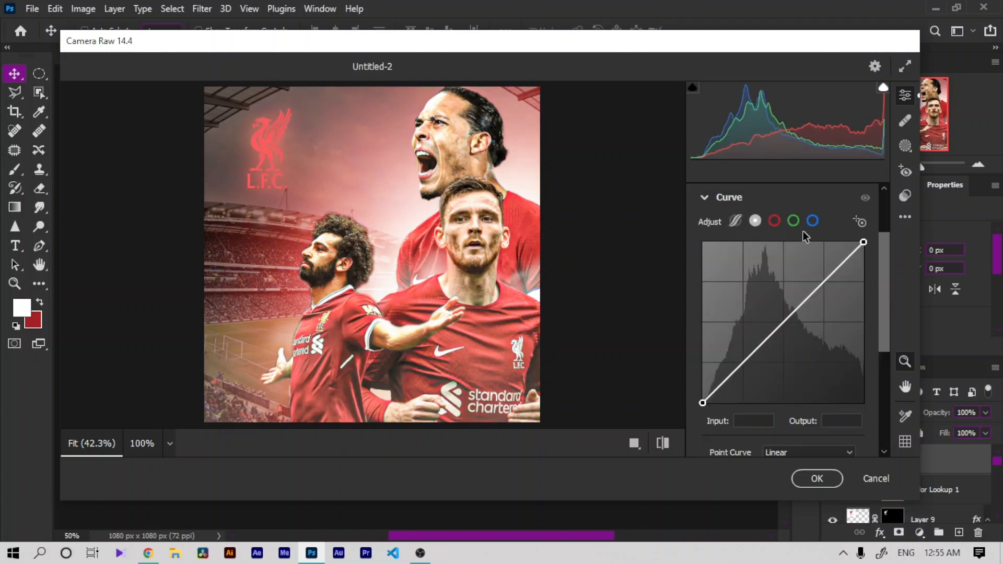
{"action": "left_click", "coordinate": [775, 221]}
{"action": "left_click_drag", "start_coordinate": [863, 242], "coordinate": [891, 255]}
{"action": "left_click", "coordinate": [794, 221]}
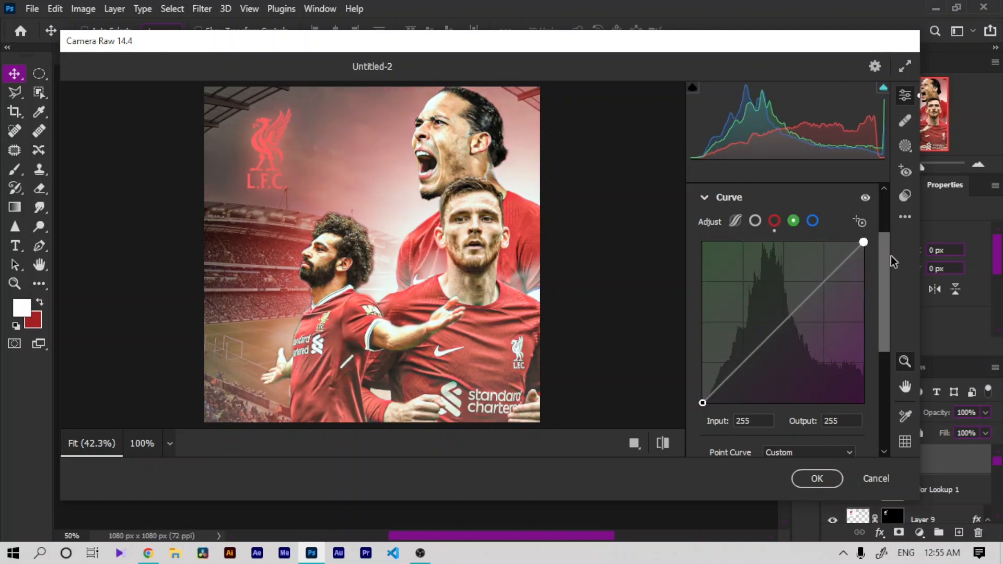
Step: Open the Detail panel and raise Sharpening and Noise Reduction
{"action": "scroll", "coordinate": [889, 282], "scroll_direction": "down", "scroll_amount": 3}
{"action": "left_click", "coordinate": [756, 352]}
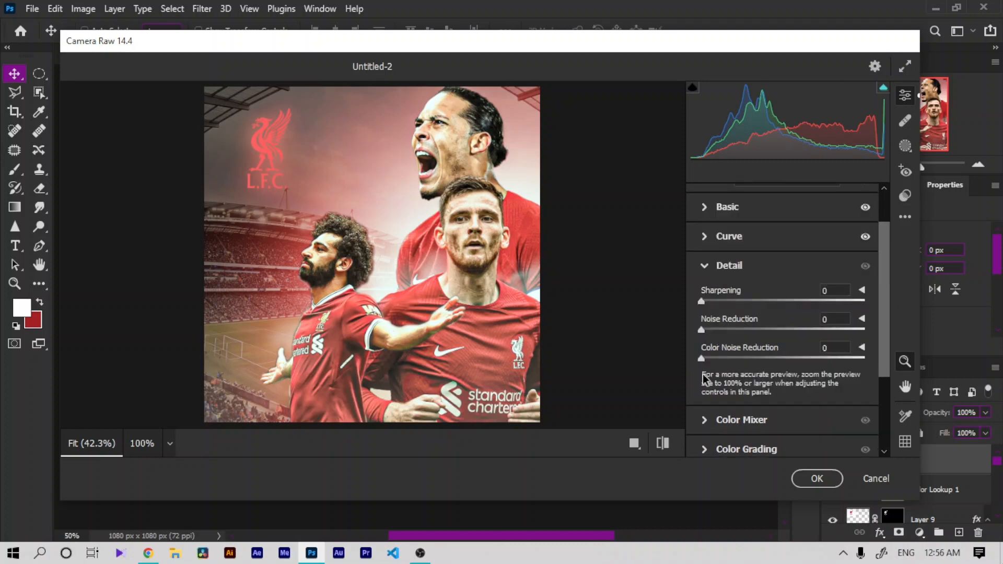
{"action": "left_click_drag", "start_coordinate": [738, 302], "coordinate": [770, 302]}
{"action": "left_click_drag", "start_coordinate": [701, 329], "coordinate": [736, 329]}
Step: Set Color Mixer hues: Reds +14, Oranges -21, Yellows +19, Greens -5, Blues +23, Purples -31, Magentas -36
{"action": "scroll", "coordinate": [891, 345], "scroll_direction": "down", "scroll_amount": 2}
{"action": "left_click", "coordinate": [711, 345]}
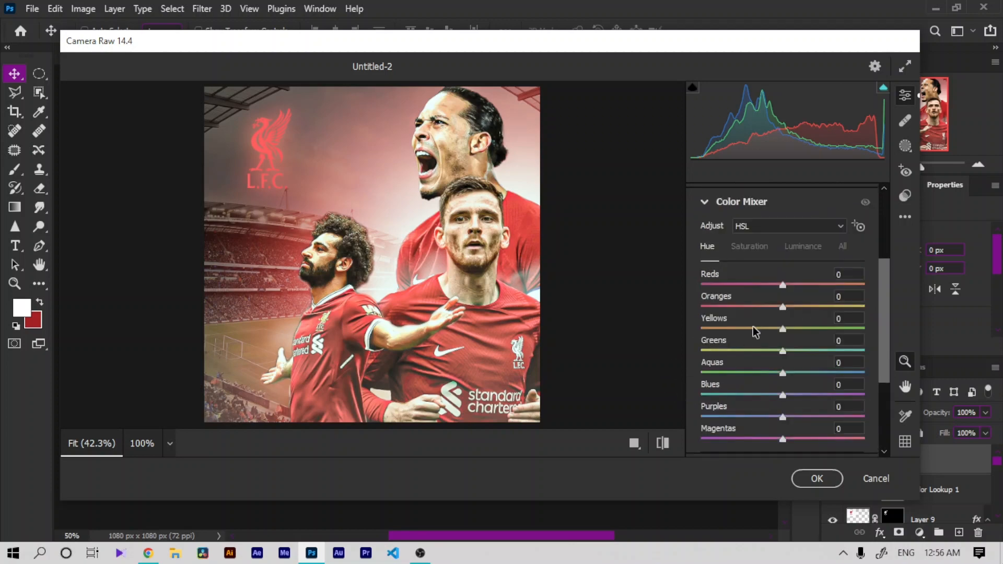
{"action": "left_click_drag", "start_coordinate": [782, 284], "coordinate": [803, 327]}
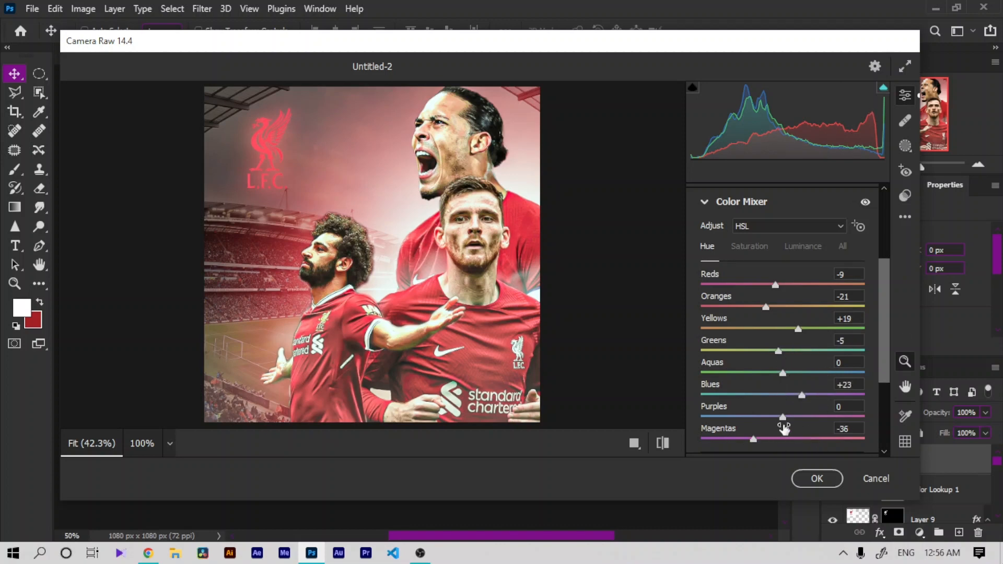
{"action": "left_click_drag", "start_coordinate": [796, 416], "coordinate": [784, 416]}
{"action": "mouse_move", "coordinate": [778, 285]}
{"action": "left_mouse_down"}
{"action": "mouse_move", "coordinate": [806, 284]}
{"action": "mouse_move", "coordinate": [798, 282]}
{"action": "left_mouse_up"}
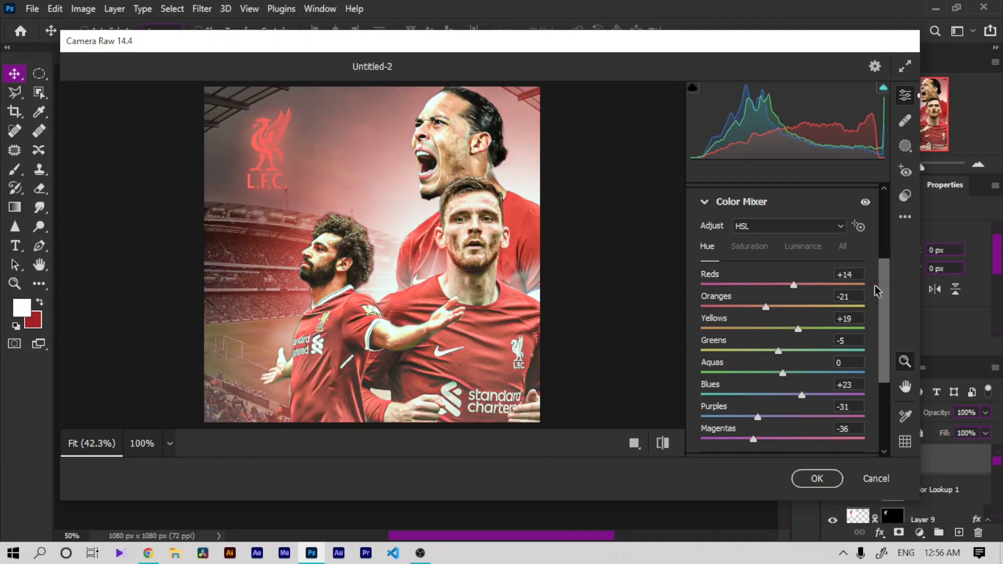
Step: Open Color Grading and tint the shadows wheel toward red
{"action": "scroll", "coordinate": [874, 303], "scroll_direction": "down", "scroll_amount": 3}
{"action": "left_click", "coordinate": [729, 383]}
{"action": "left_click_drag", "start_coordinate": [738, 416], "coordinate": [738, 416]}
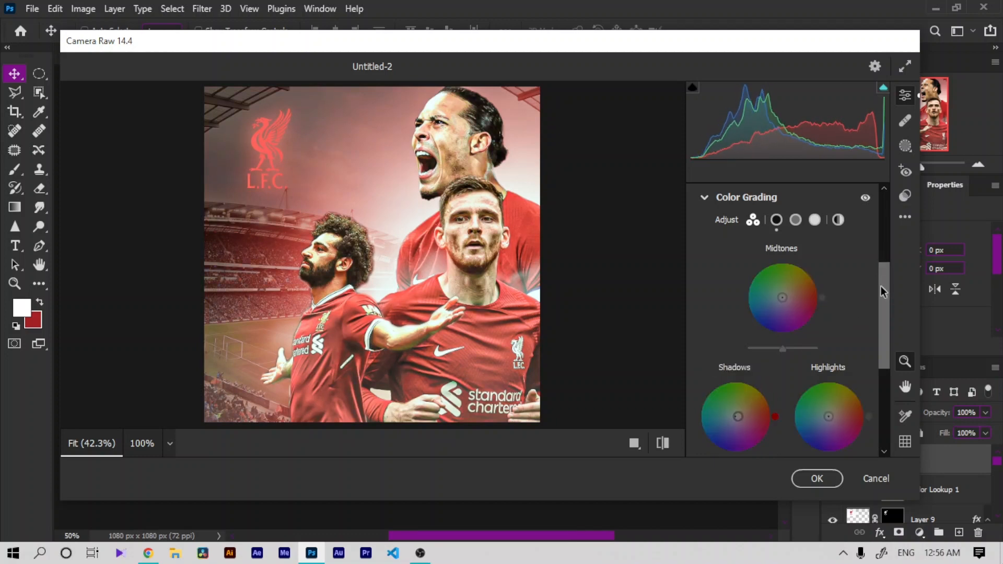
Step: Set the Calibration Red Primary Hue to +29 and apply the Camera Raw filter
{"action": "left_click_drag", "start_coordinate": [880, 286], "coordinate": [881, 368]}
{"action": "left_click", "coordinate": [705, 406]}
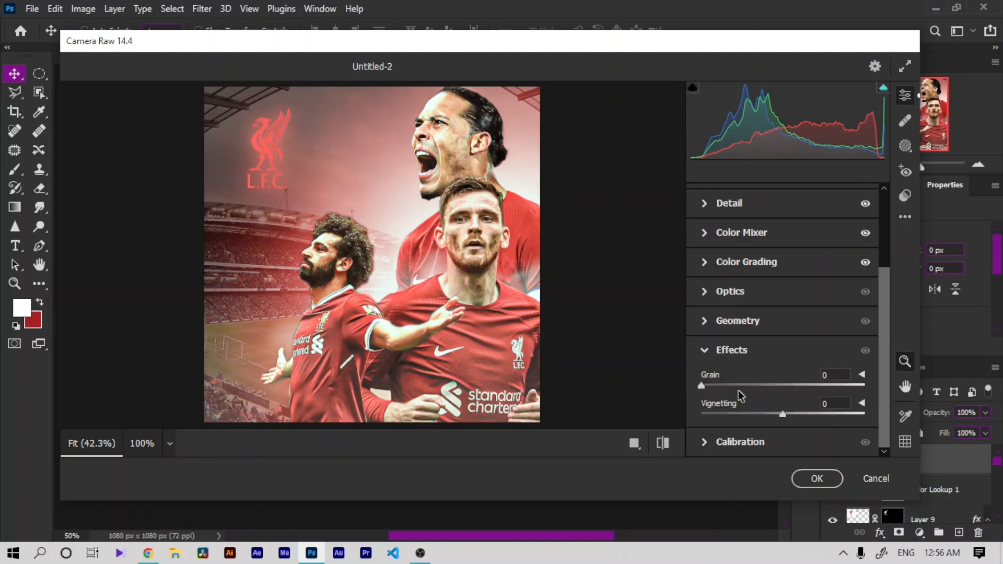
{"action": "mouse_move", "coordinate": [735, 387]}
{"action": "left_mouse_down"}
{"action": "mouse_move", "coordinate": [749, 383]}
{"action": "mouse_move", "coordinate": [734, 387]}
{"action": "left_mouse_up"}
{"action": "left_click", "coordinate": [737, 443]}
{"action": "left_click_drag", "start_coordinate": [782, 316], "coordinate": [813, 315]}
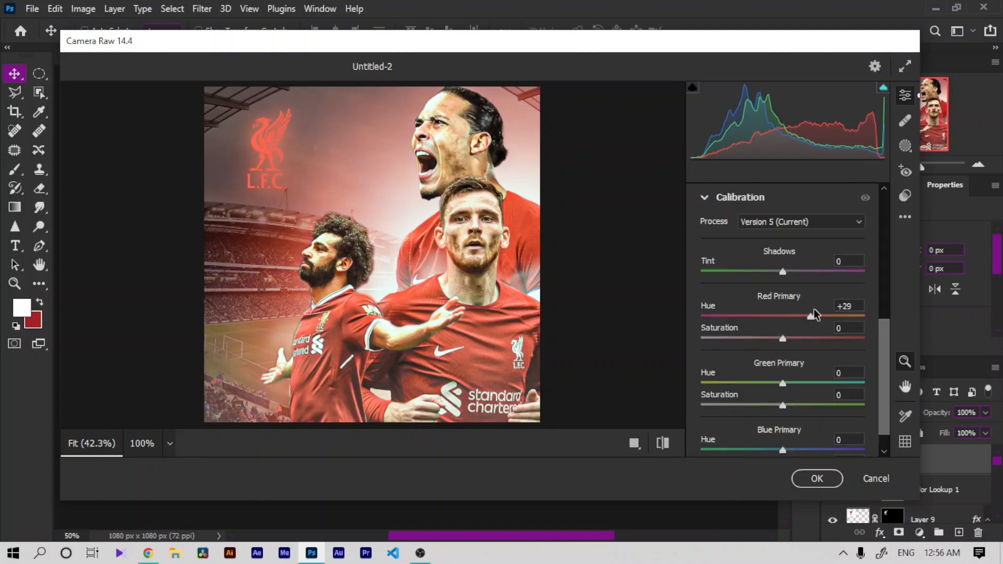
{"action": "left_click", "coordinate": [818, 478]}
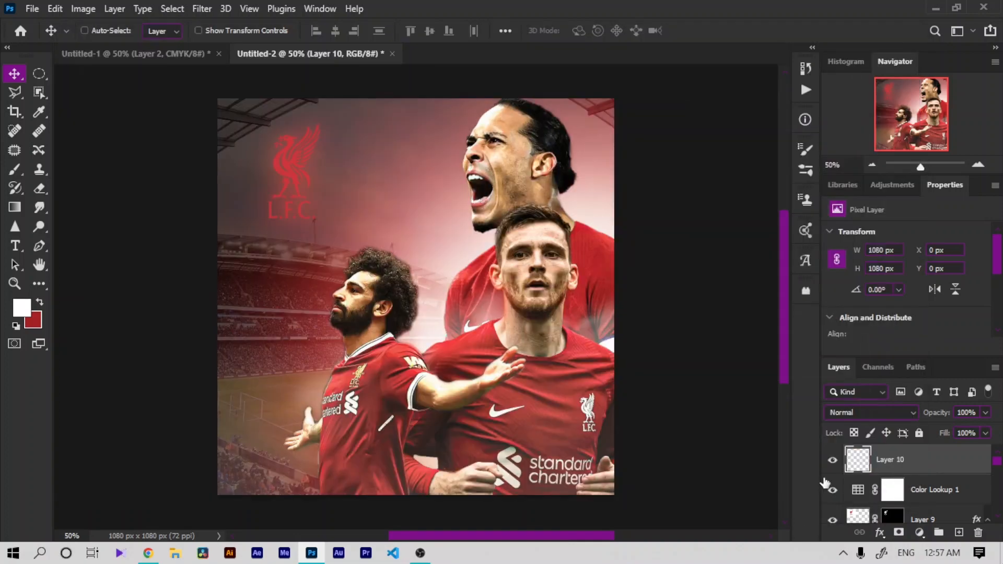
{"action": "key", "text": "ctrl+minus"}
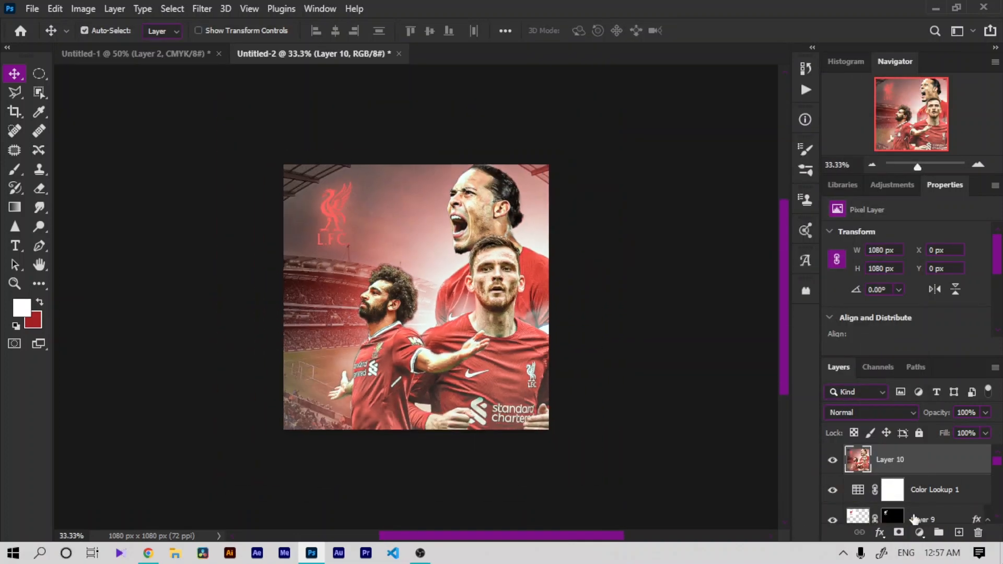
{"action": "key", "text": "ctrl+plus"}
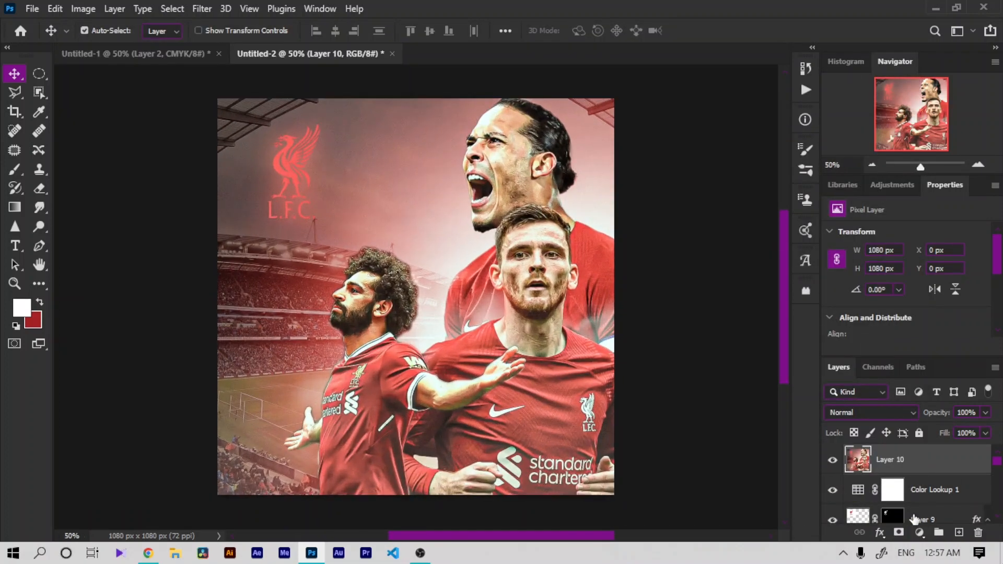
{"action": "key", "text": "ctrl+minus"}
{"action": "key", "text": "ctrl+plus"}
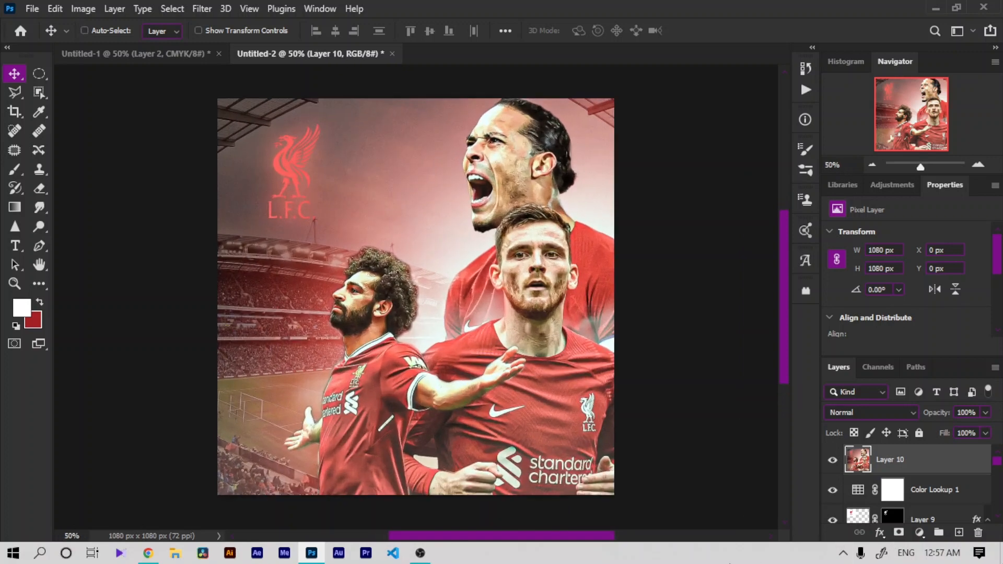